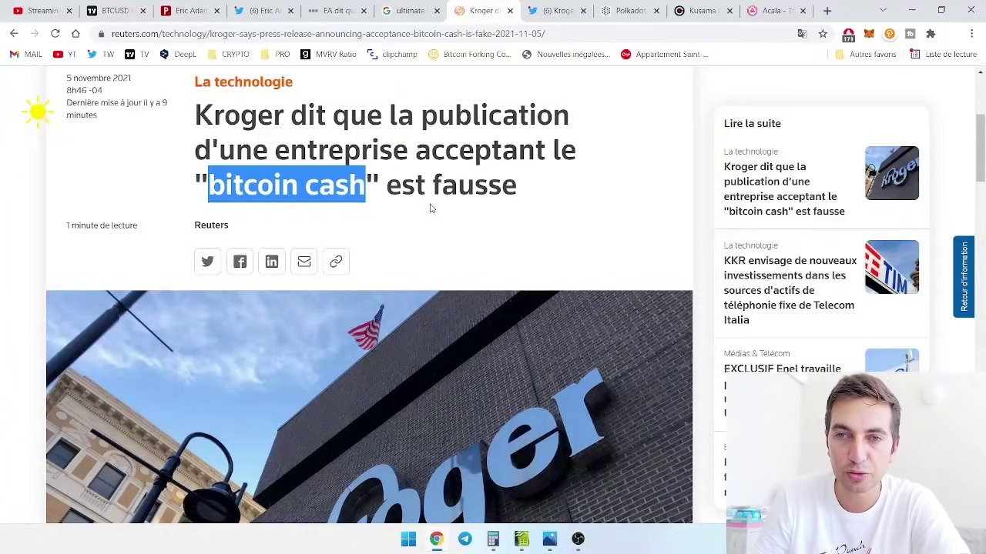
Step: Read through the Reuters article on the fake Kroger bitcoin cash press release and check Kroger's Twitter profile
scroll(430, 208, "down", 15)
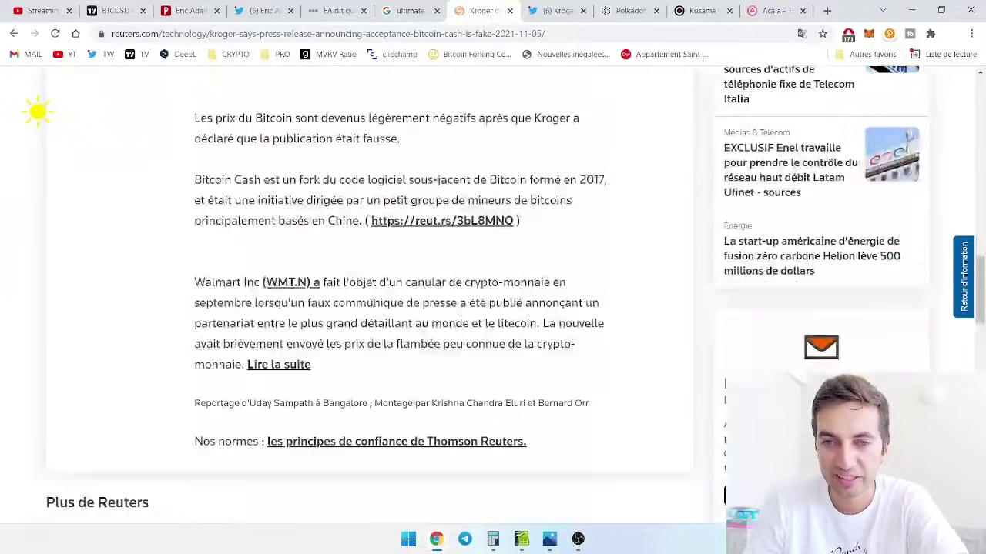
scroll(373, 303, "up", 4)
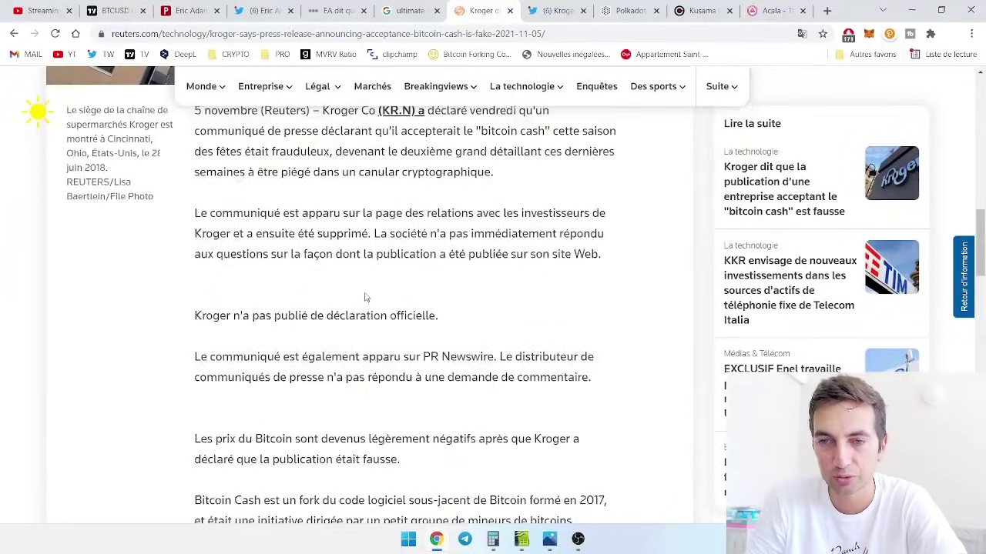
scroll(366, 298, "up", 8)
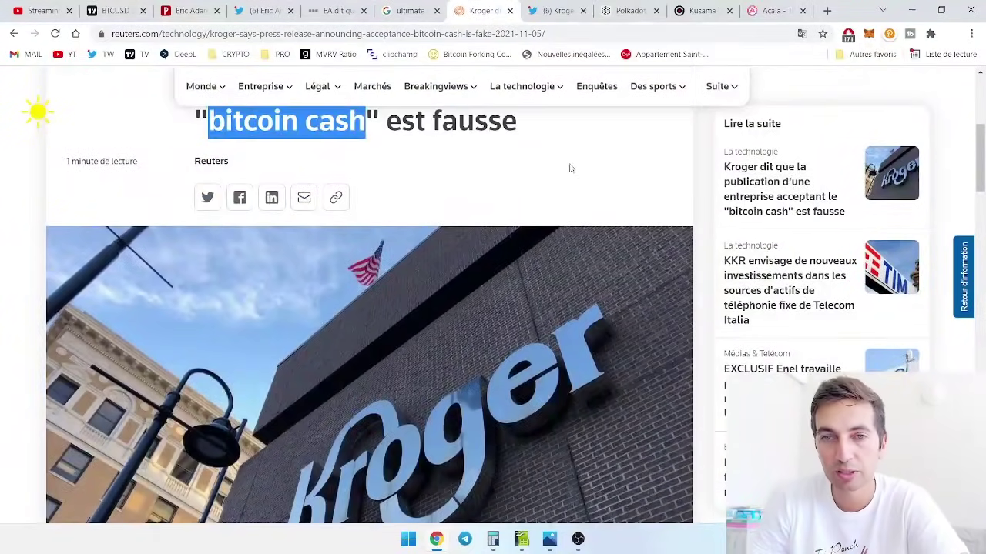
scroll(391, 247, "up", 2)
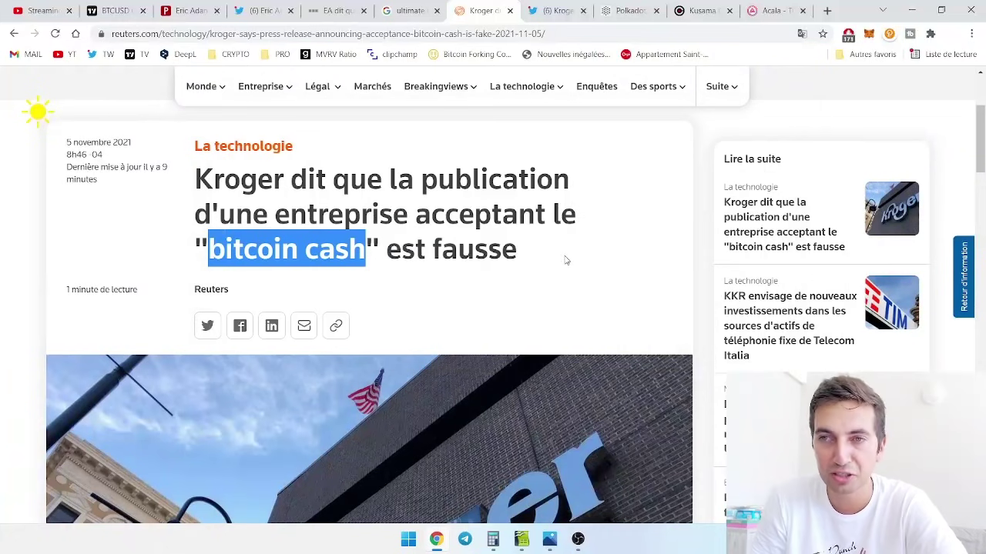
left_click(545, 11)
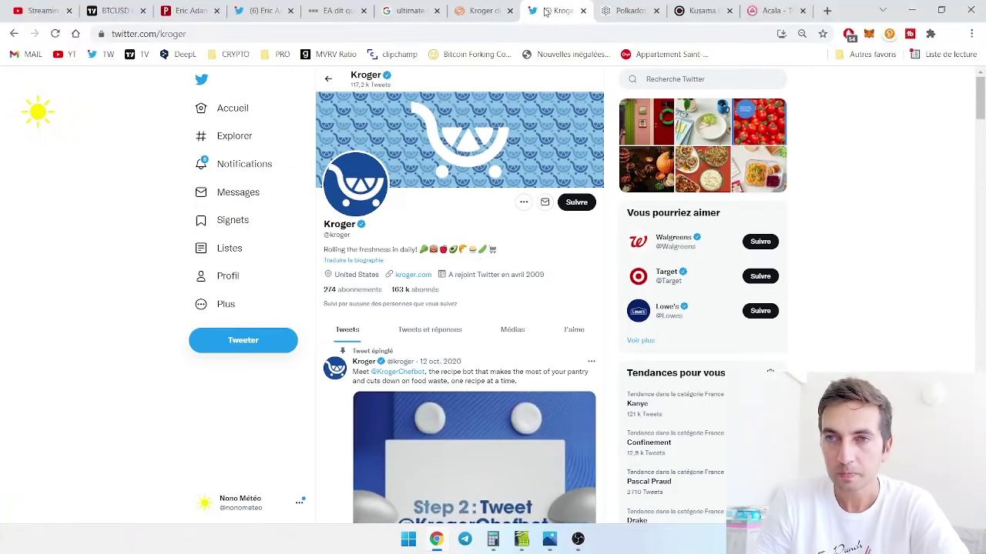
left_click(625, 12)
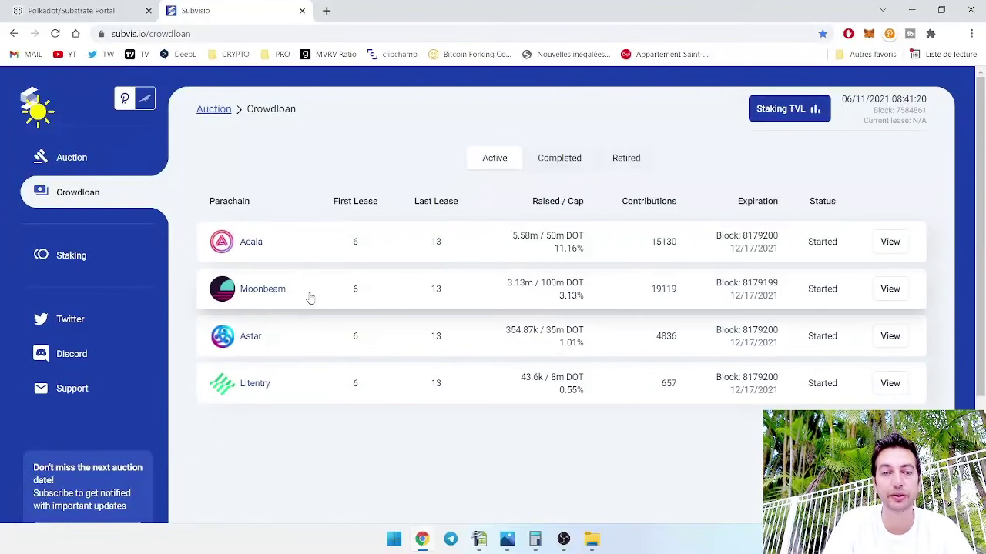
Step: Bring up the Acala Crowdloan ACA Rewards image in Photos, enlarge its window and consult it alongside the Subvisio crowdloan list
left_click(506, 539)
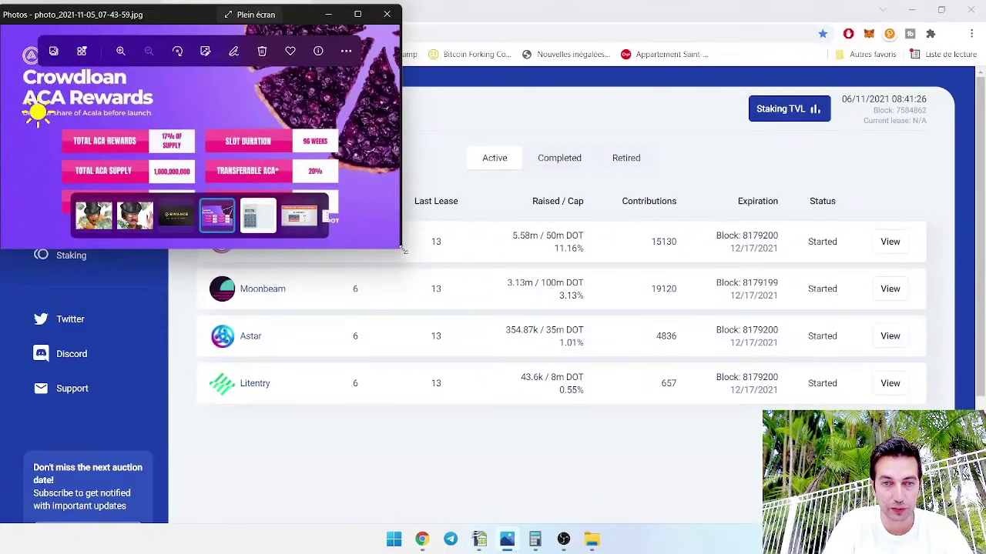
left_click_drag(403, 248, 682, 358)
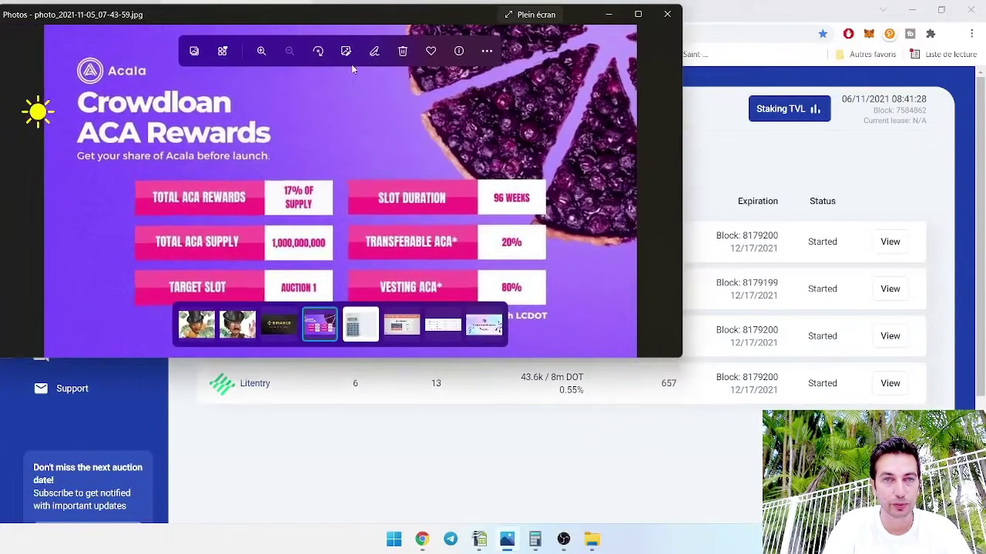
left_click_drag(301, 23, 363, 59)
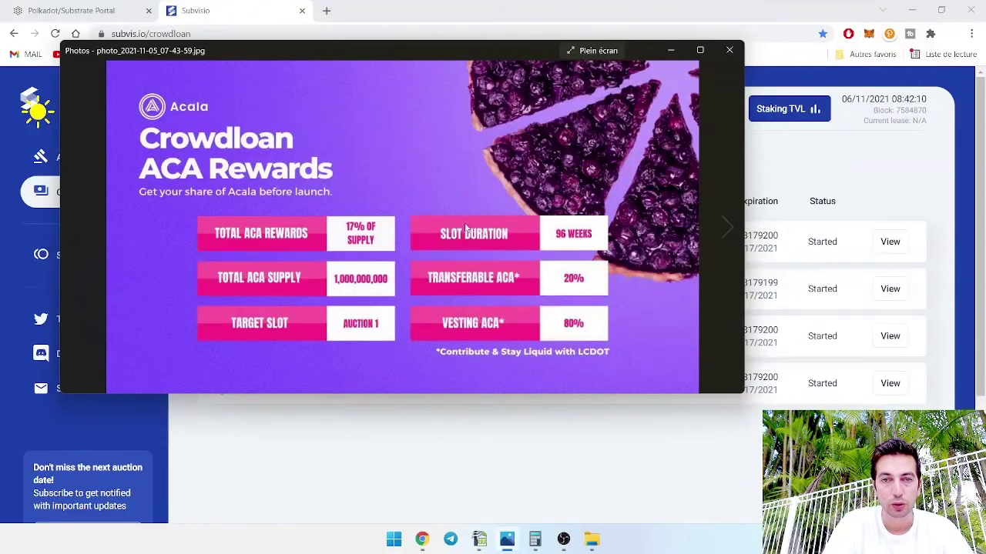
left_click(770, 180)
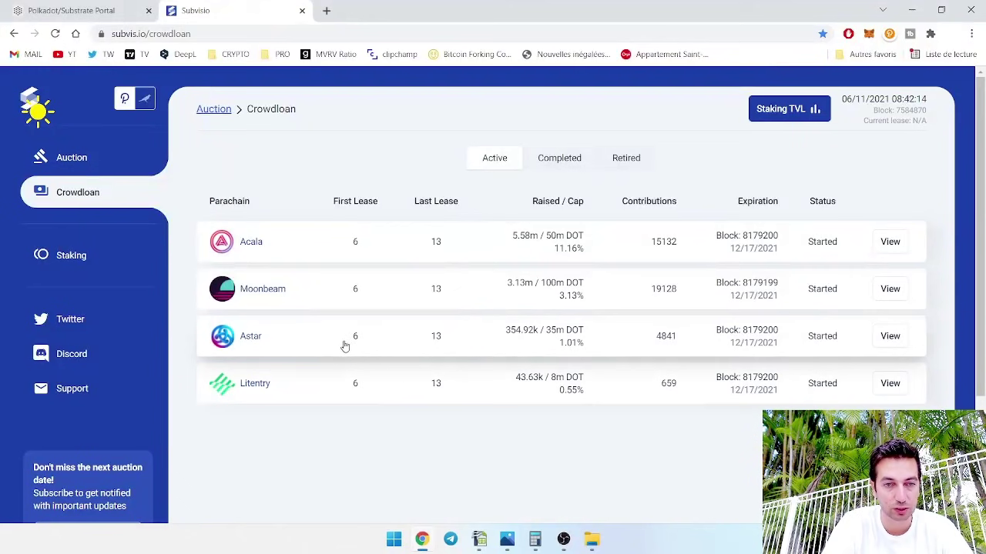
left_click(507, 538)
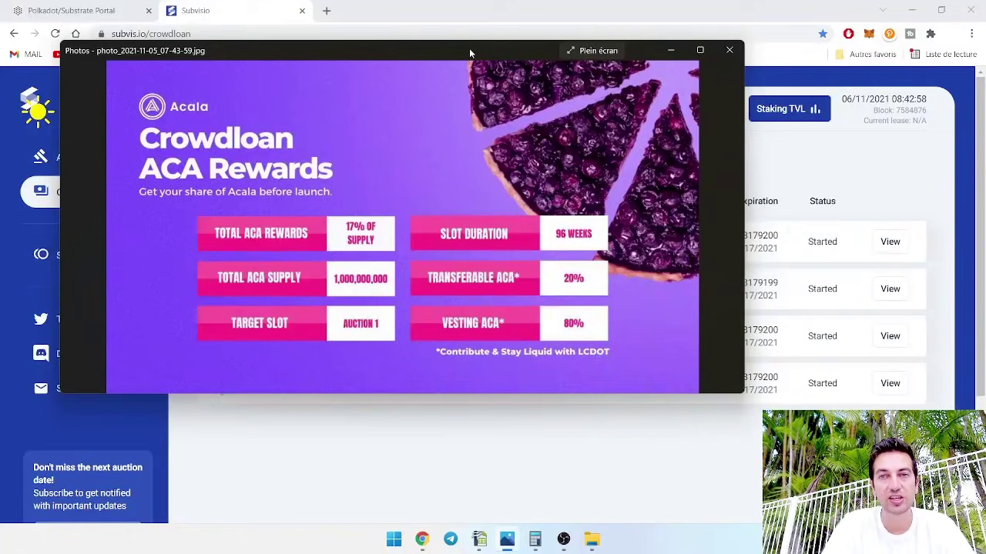
Step: Switch to OpenOffice Calc and highlight the PARAMETRE 1 distributed supply row, A2:D2, on the ACALA sheet
left_click(479, 540)
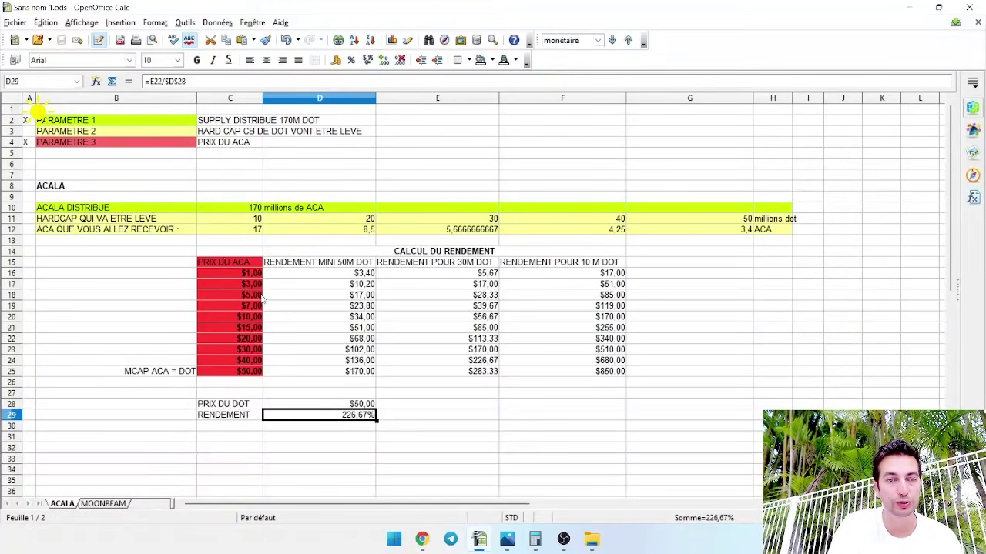
left_click(331, 306)
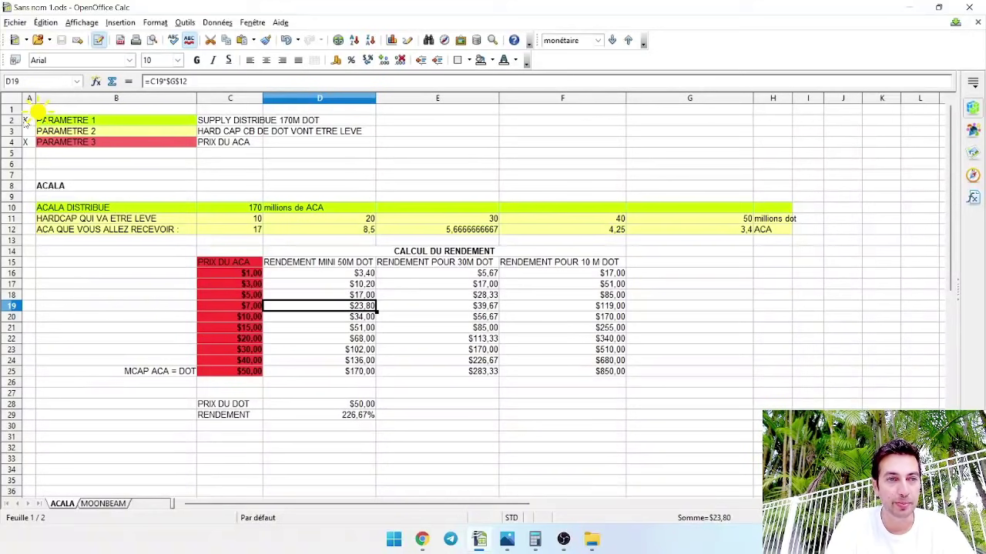
left_click_drag(30, 121, 280, 122)
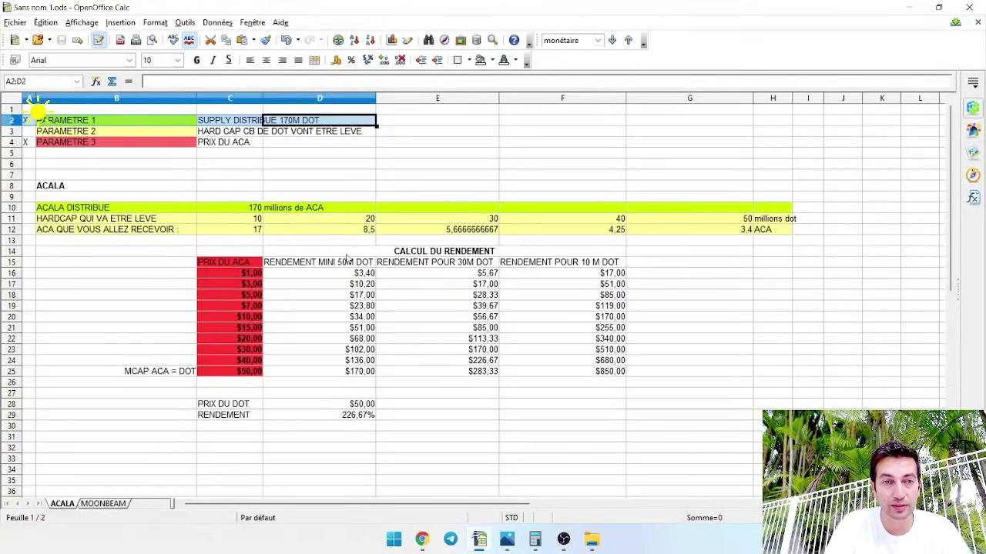
left_click(563, 539)
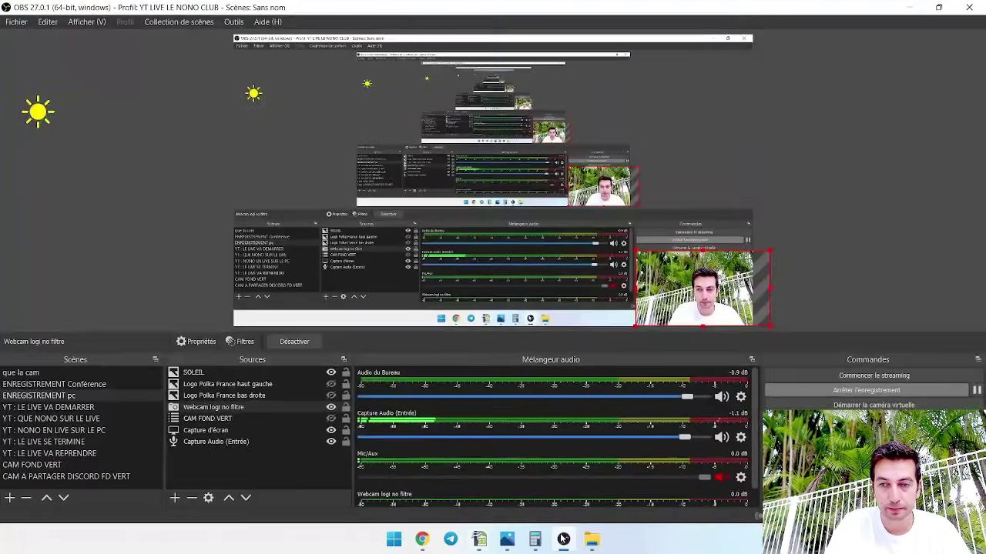
left_click(563, 539)
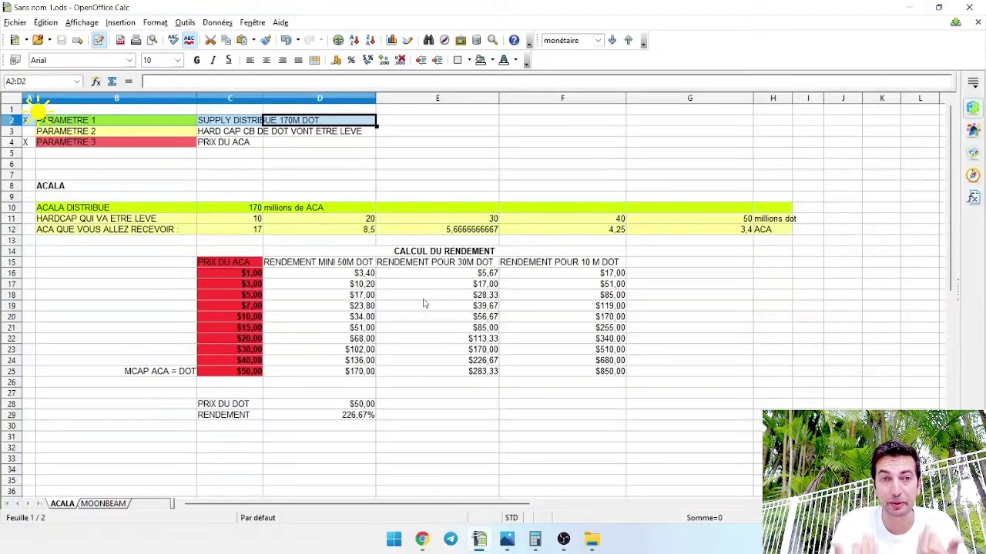
Step: Highlight the PARAMETRE 2 hard cap row, B3:D3, on the ACALA sheet
left_click(76, 132)
left_click_drag(75, 132, 336, 135)
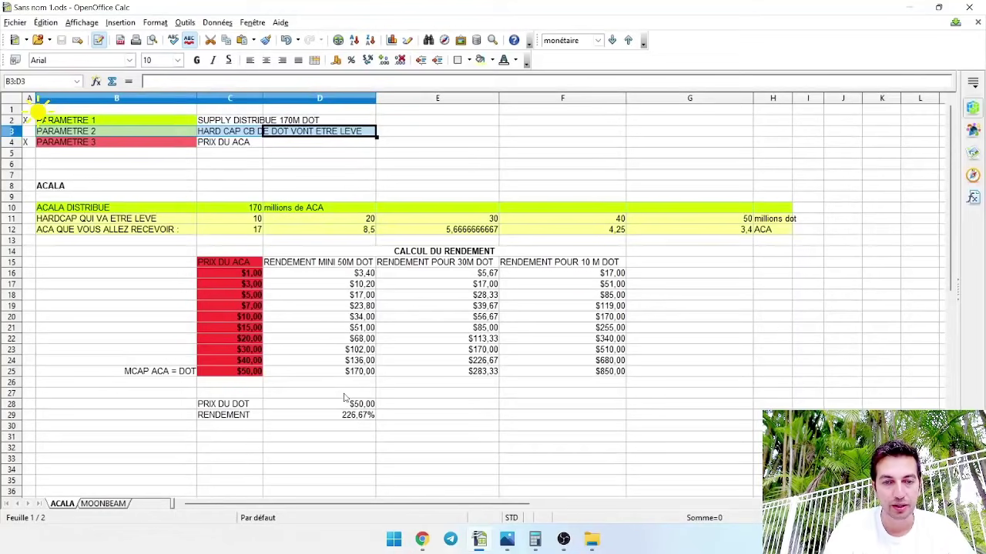
Step: Switch to Chrome and view the parachain crowdloan page in the Polkadot/Substrate Portal
left_click(422, 539)
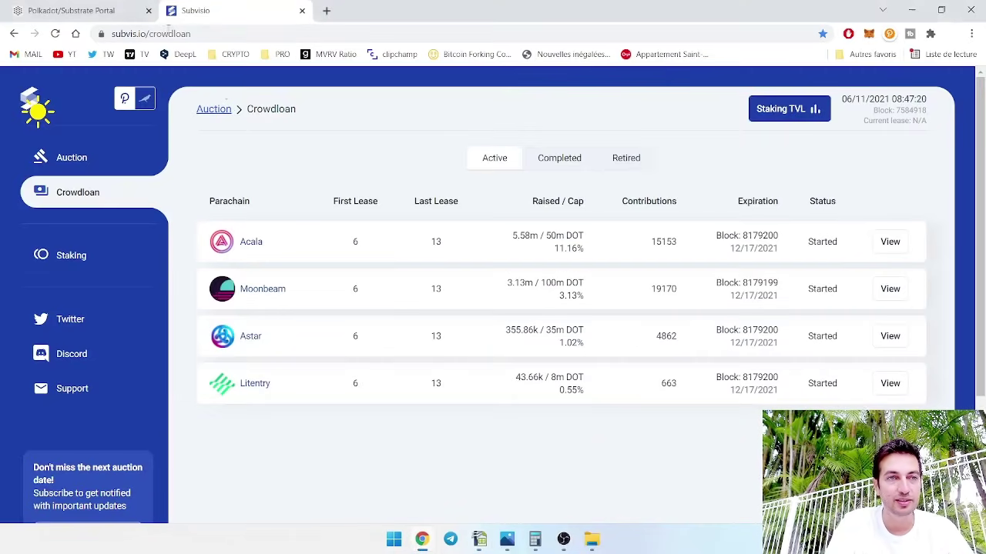
left_click(62, 10)
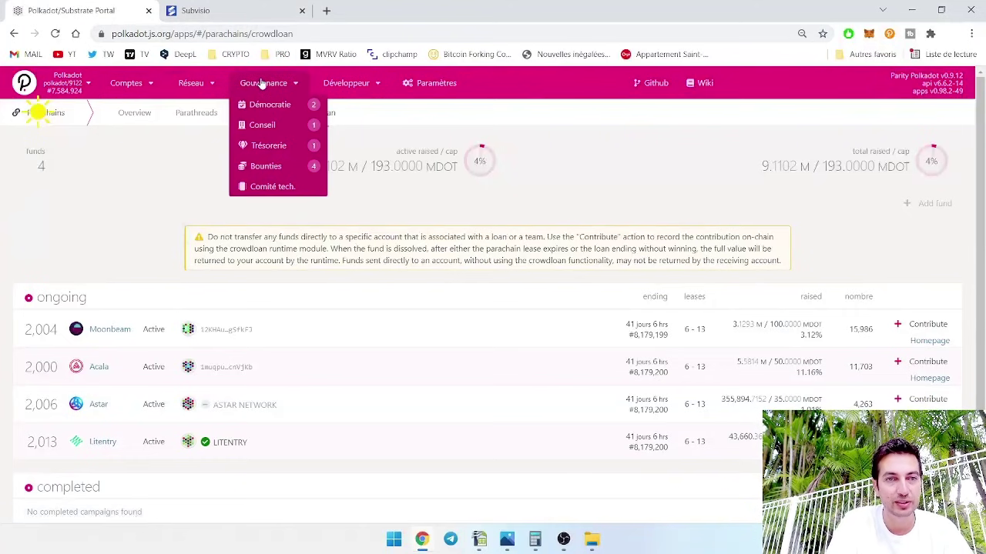
mouse_move(177, 77)
left_click(205, 145)
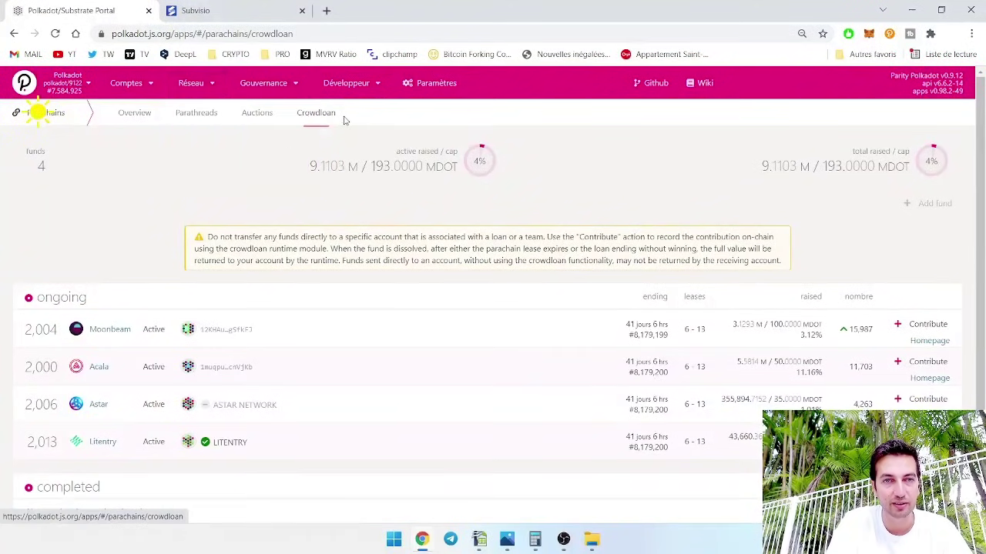
Step: Return to the Subvisio crowdloan list and highlight the word "Cap" in the Raised / Cap heading
left_click(193, 9)
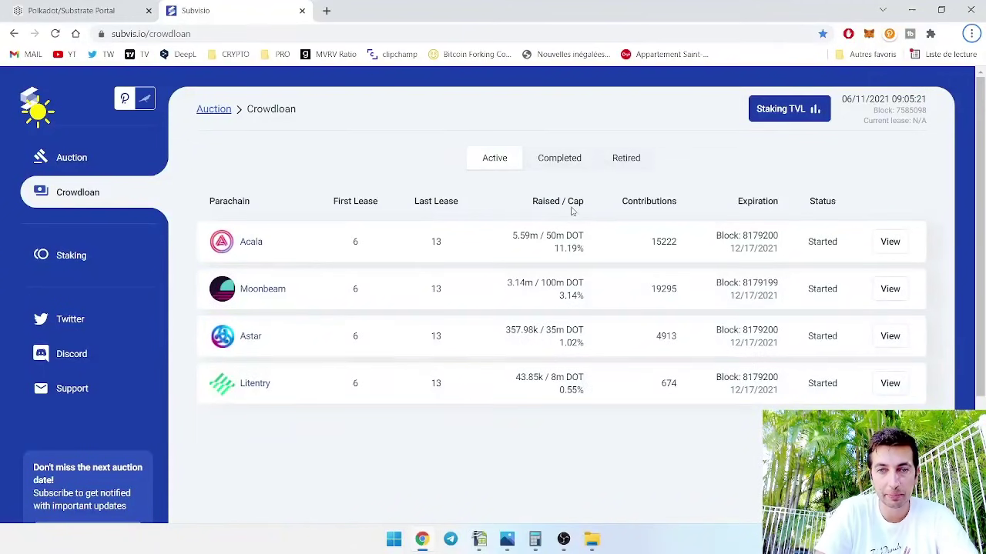
double_click(574, 201)
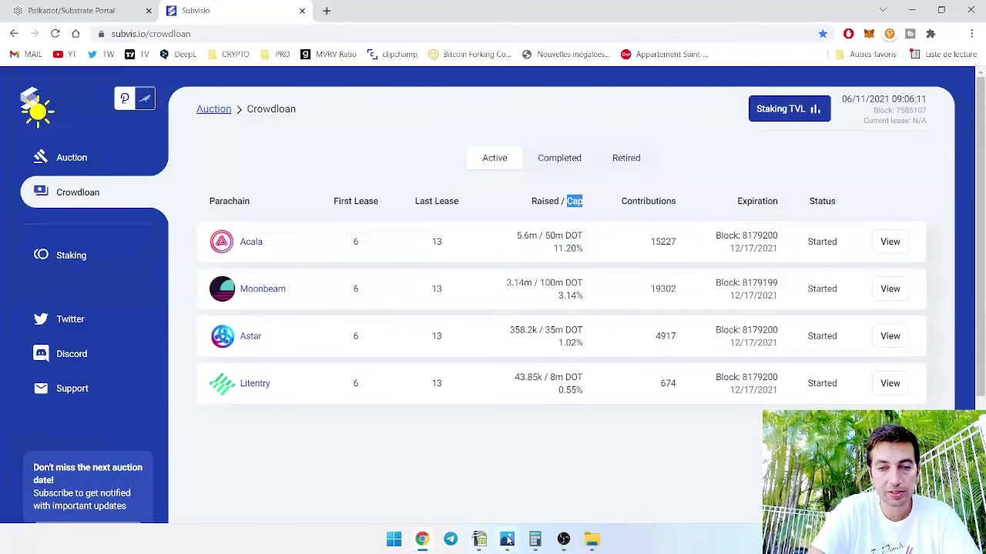
Step: Switch to OpenOffice Calc and highlight the PARAMETRE 1 row, B2:D2, followed by the PARAMETRE 2 row, B3:D3
left_click(479, 539)
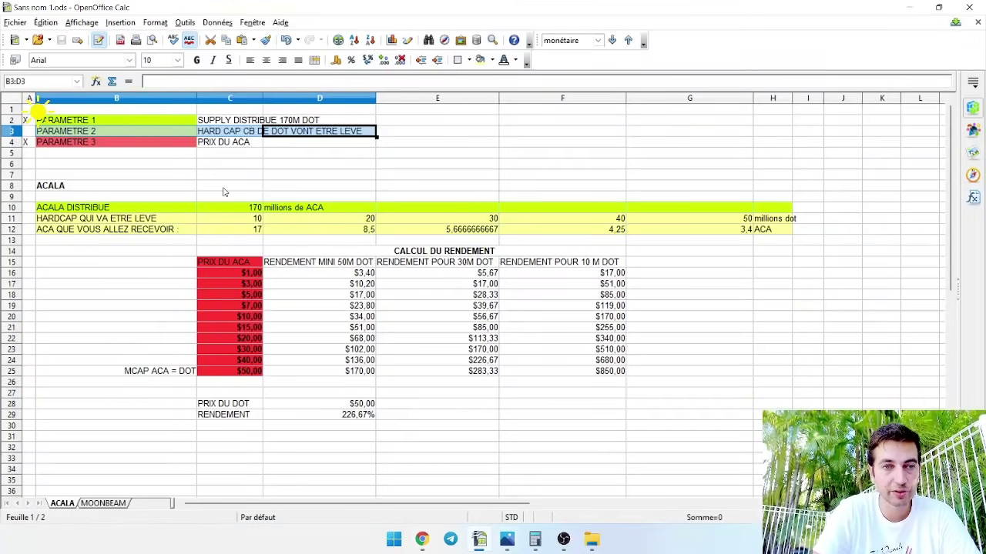
left_click_drag(154, 110, 308, 131)
left_click_drag(115, 120, 304, 121)
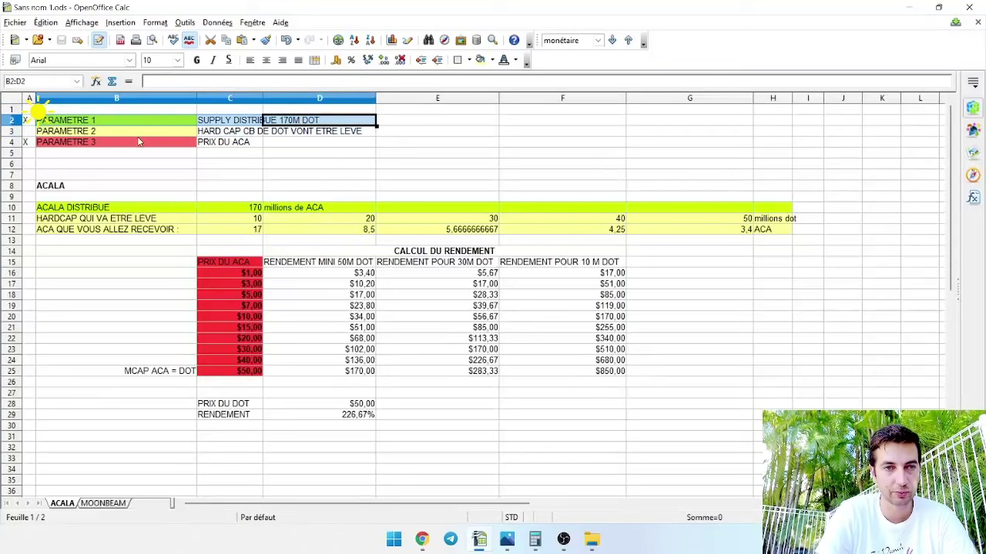
left_click_drag(140, 131, 292, 137)
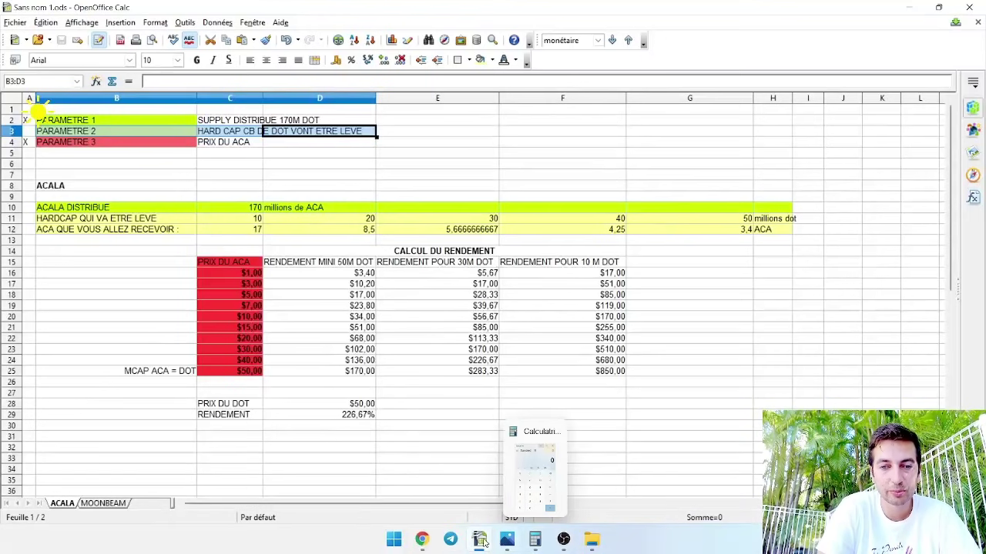
Step: Check the raised amounts in the Subvisio crowdloan list in Chrome and return to the Calc spreadsheet
left_click(422, 539)
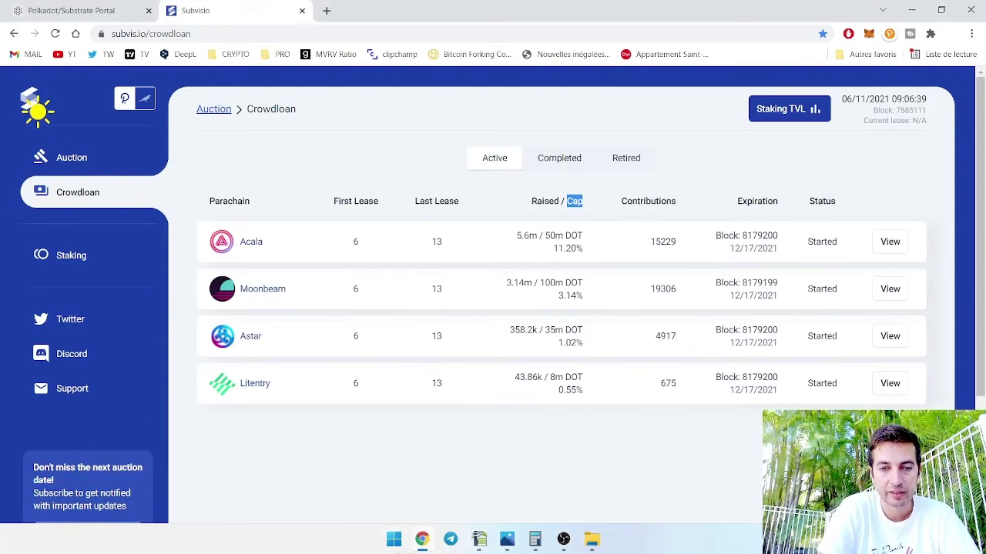
mouse_move(422, 543)
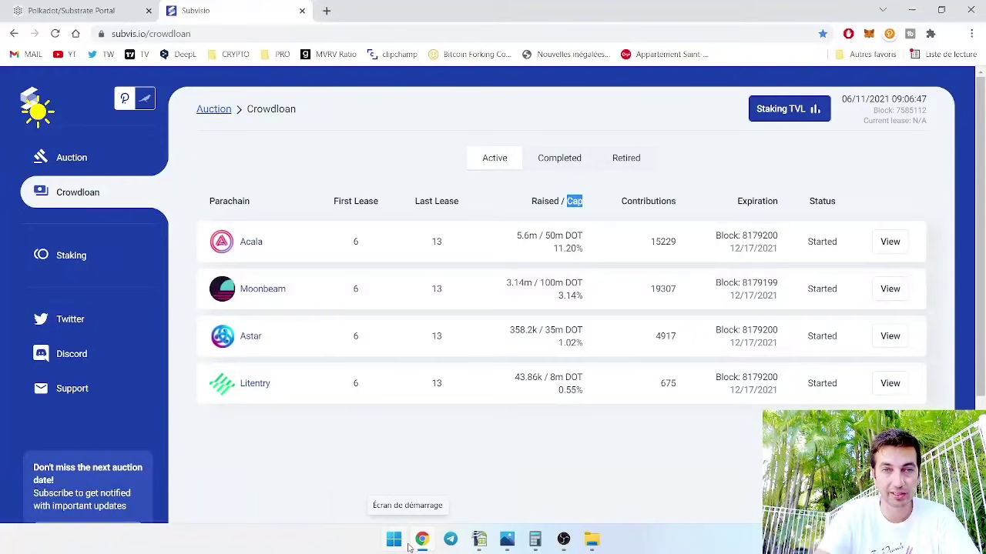
left_click(422, 539)
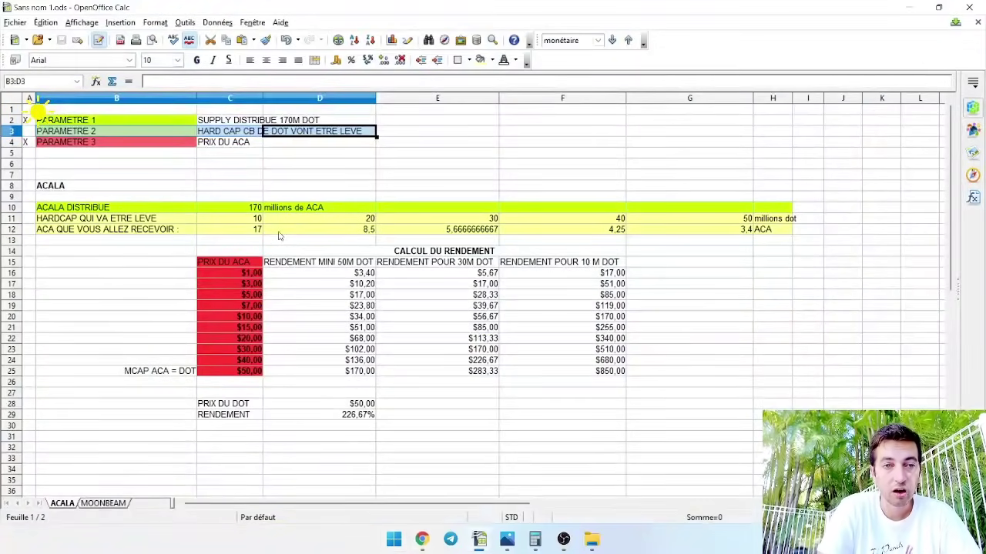
Step: Highlight the hardcap and ACA-to-receive rows, B11:H12, followed by the PARAMETRE 2 hard cap row, B3:D3
left_click(152, 127)
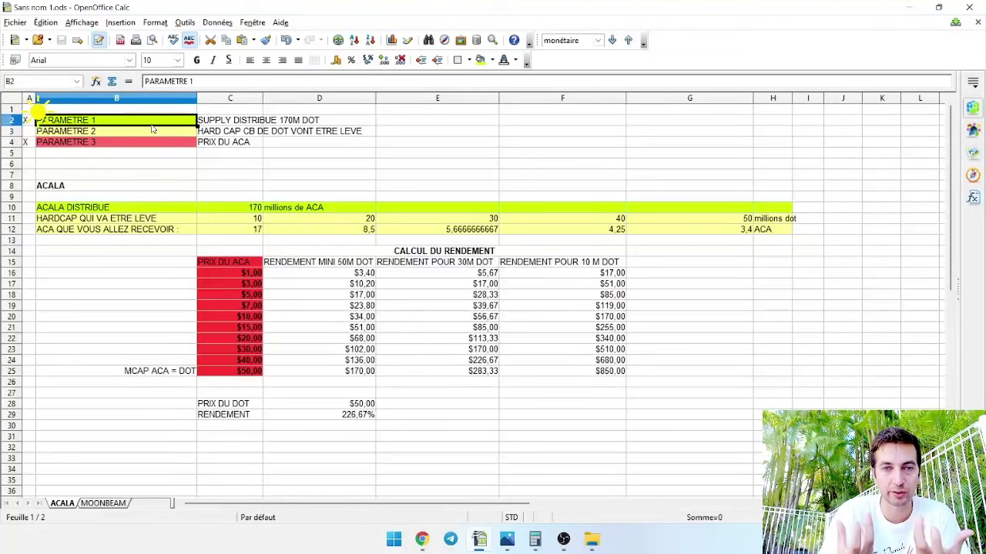
left_click(106, 231)
left_click_drag(105, 231, 766, 222)
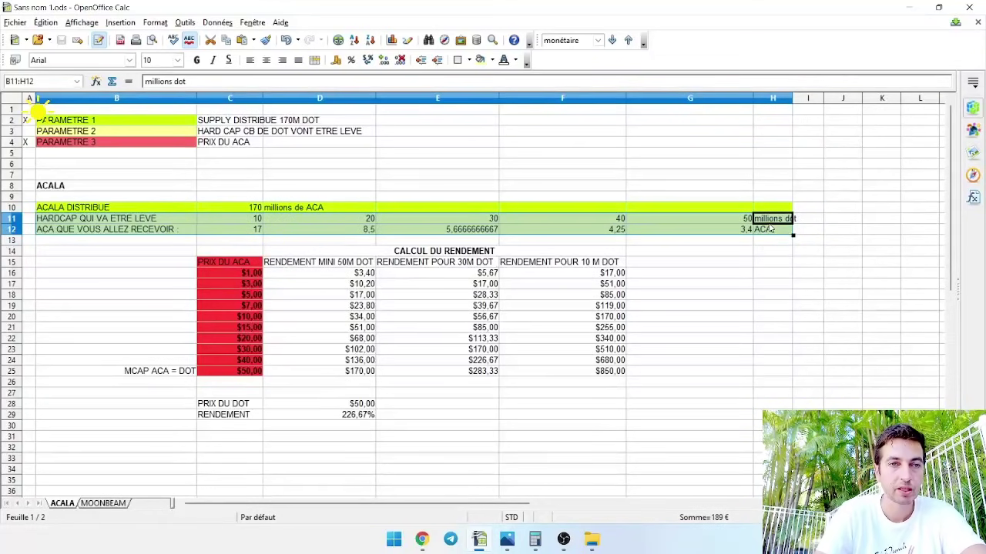
left_click(177, 125)
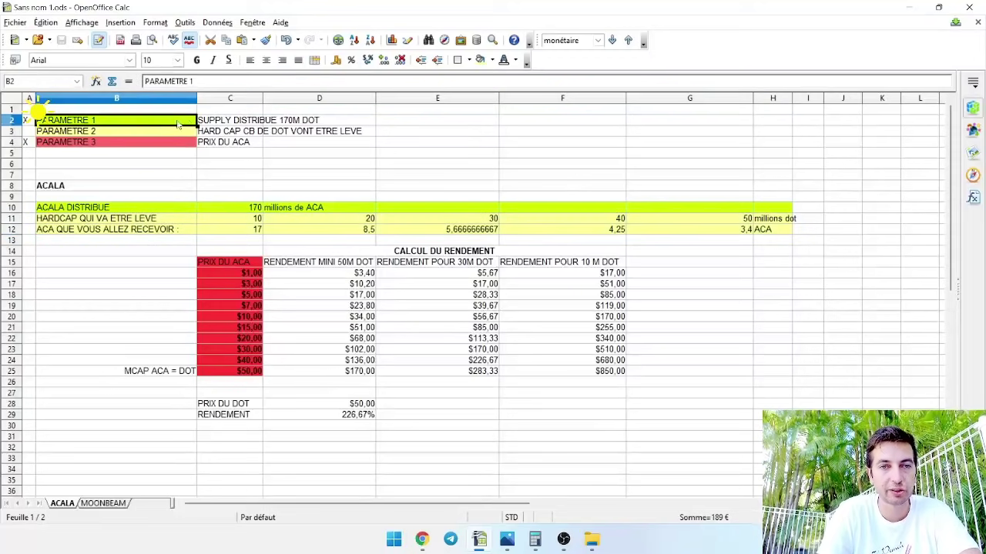
left_click_drag(177, 124, 281, 134)
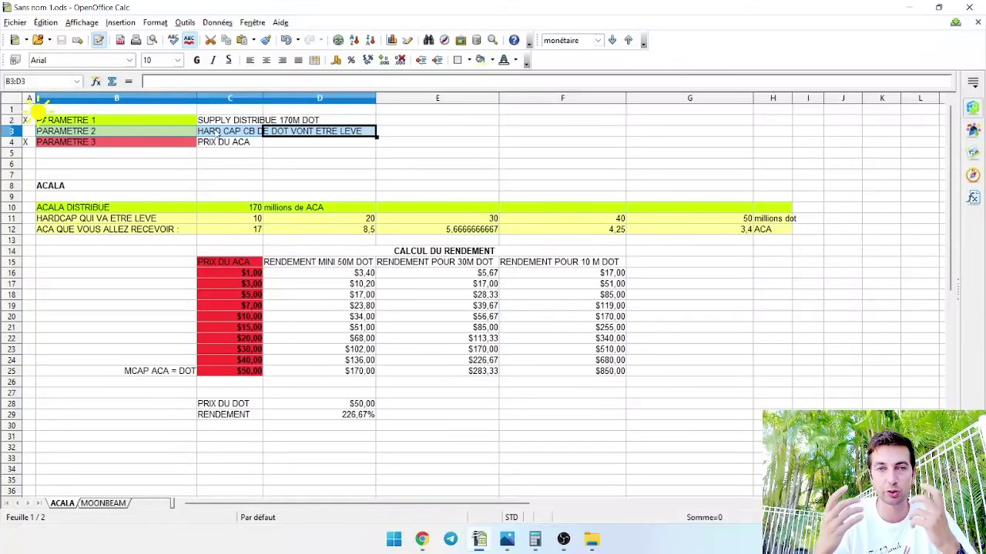
Step: Highlight the ACALA DISTRIBUE row across B9:E10, followed by the hardcap and ACA-to-receive rows, B11:H12
left_click(99, 210)
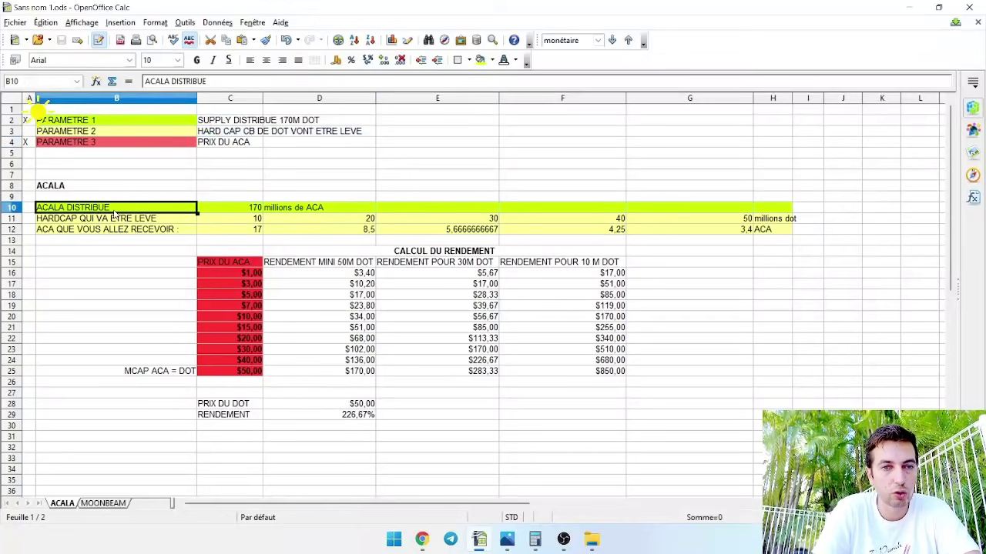
left_click_drag(113, 213, 436, 202)
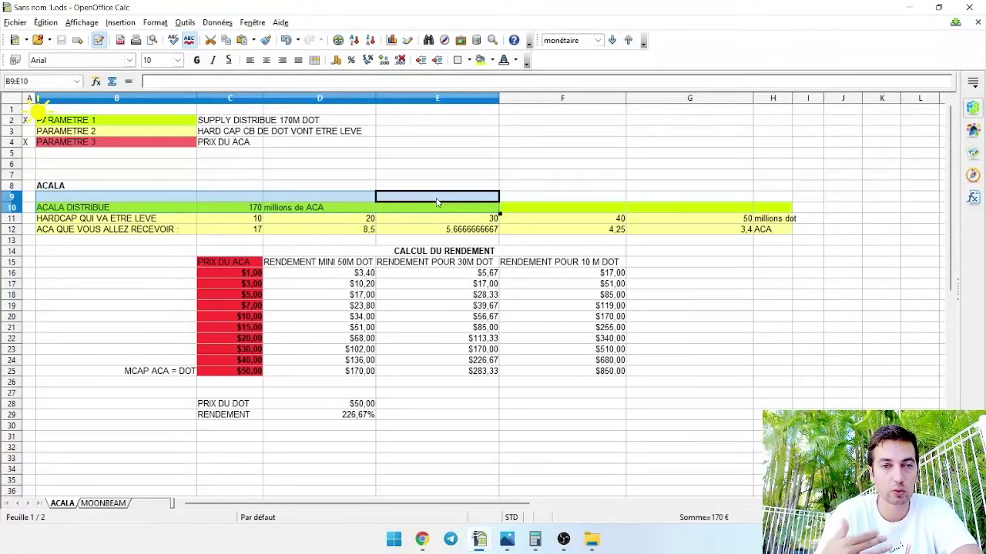
left_click(157, 221)
left_click_drag(156, 221, 774, 230)
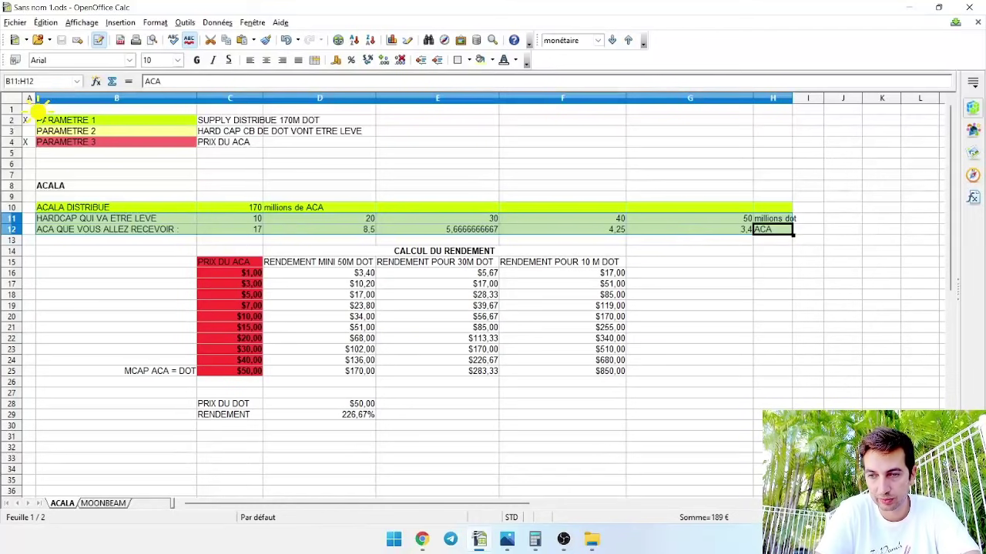
Step: Highlight the hardcap and ACA-to-receive rows, B11:H12, followed by the RENDEMENT MINI 50M DOT column, D15:D26
left_click(951, 539)
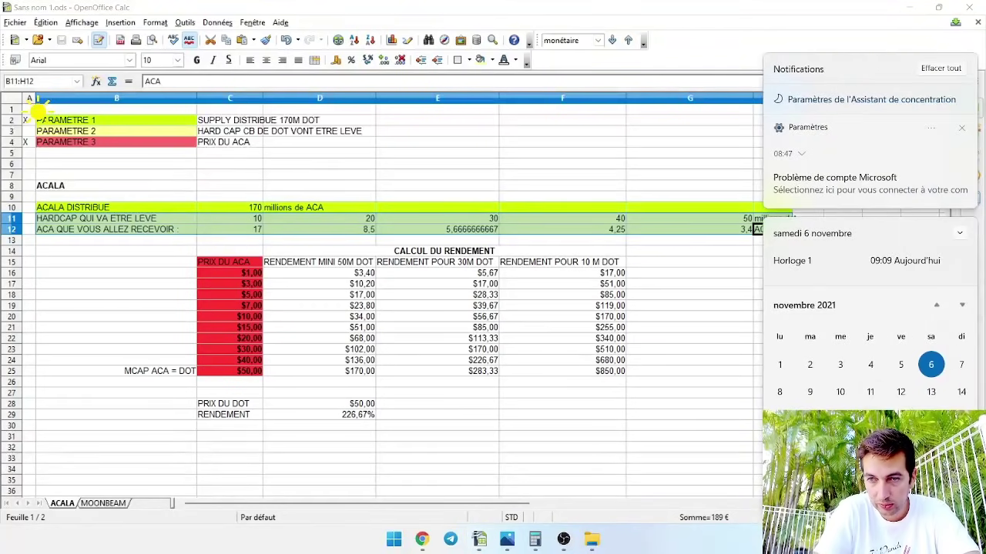
left_click(370, 265)
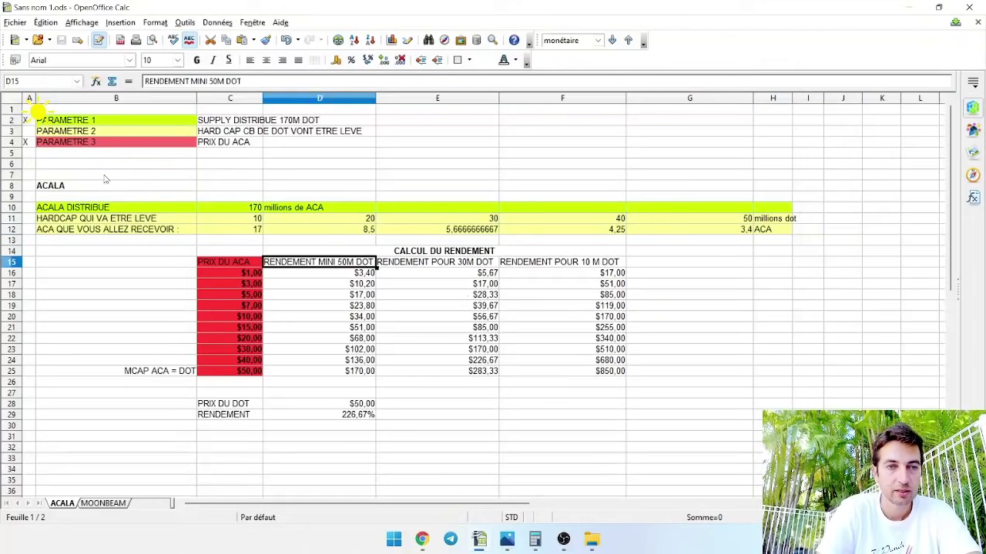
left_click_drag(121, 220, 790, 230)
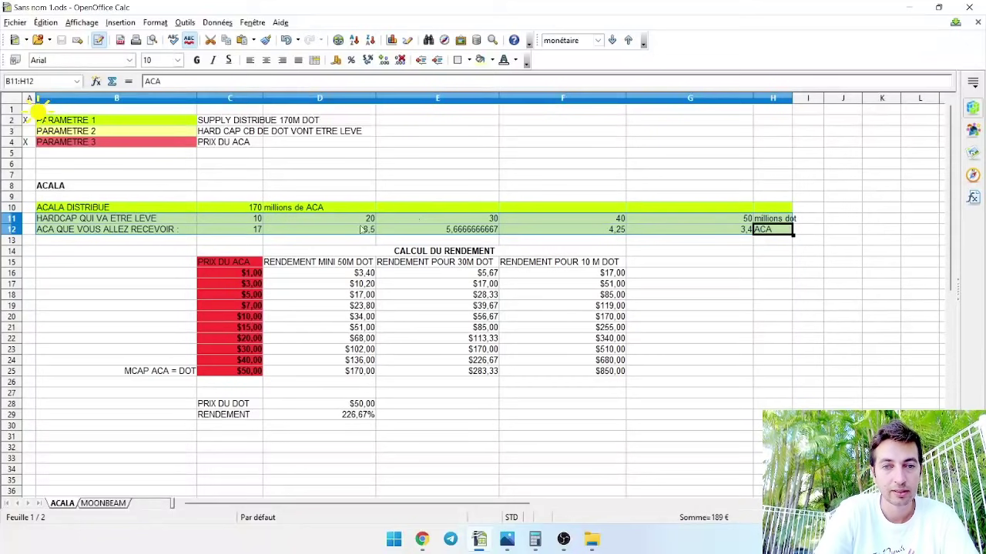
left_click(301, 234)
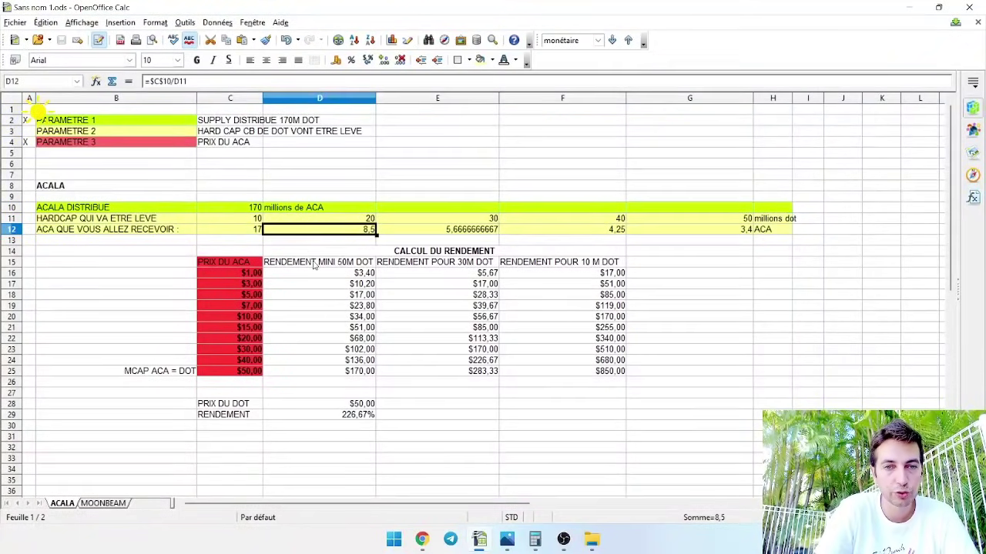
left_click_drag(312, 262, 324, 385)
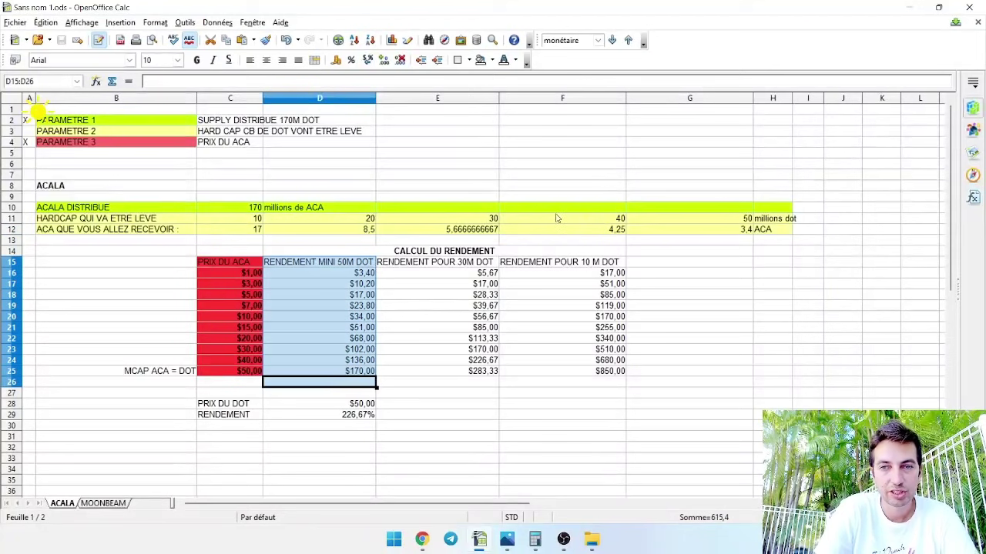
Step: Highlight the 50 million DOT hardcap and its ACA reward, G11:G12, followed by the PRIX DU ACA column
left_click_drag(695, 221, 702, 232)
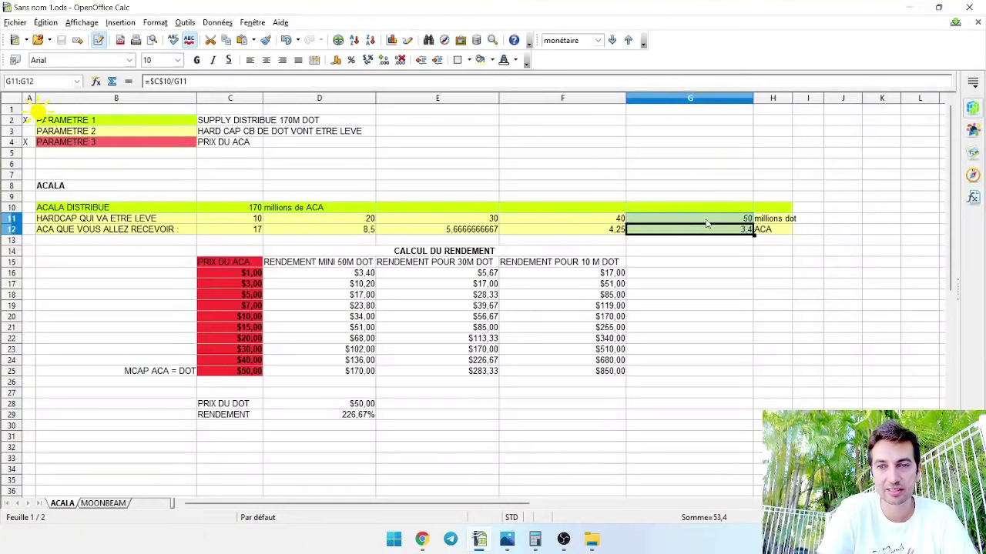
left_click(707, 224)
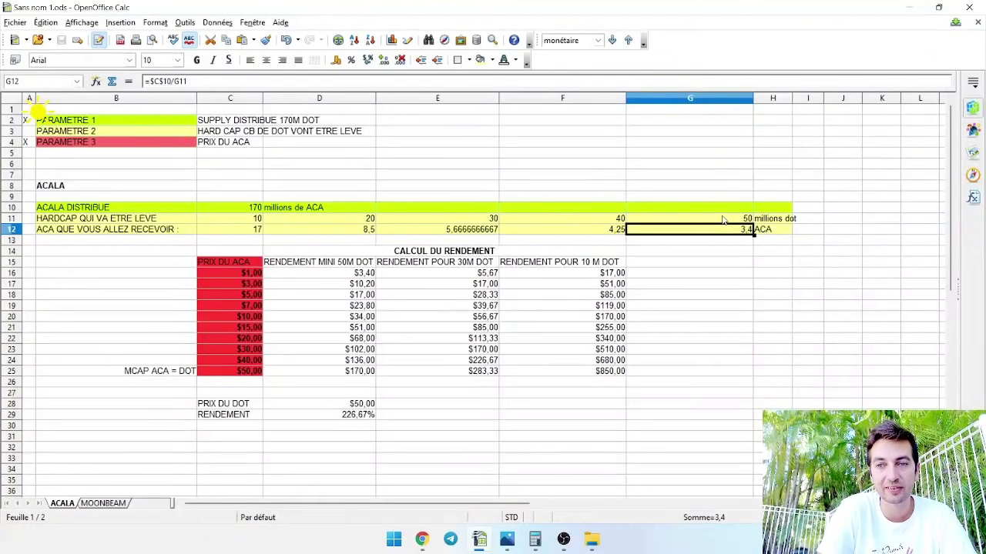
left_click_drag(723, 221, 731, 237)
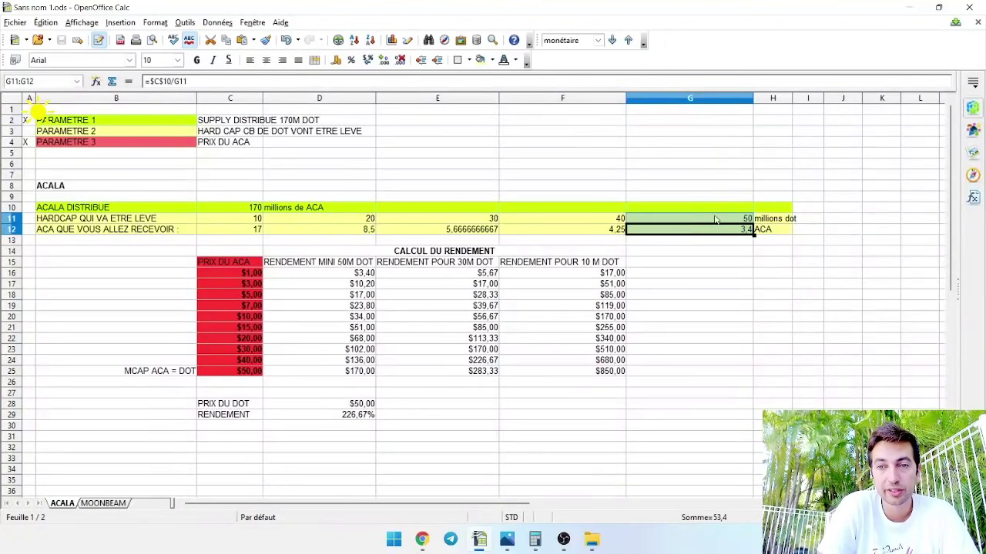
left_click(713, 230)
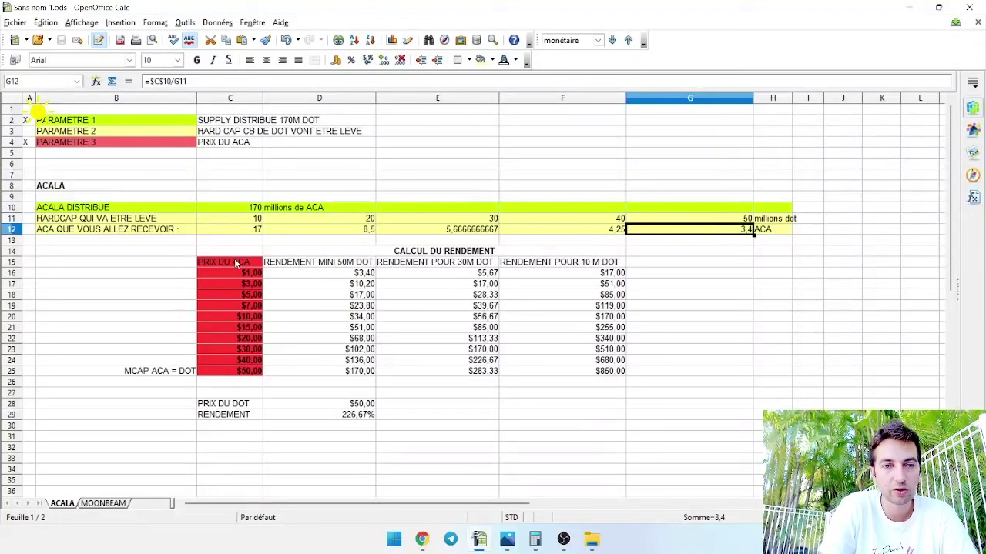
left_click_drag(235, 263, 235, 360)
left_click(467, 242)
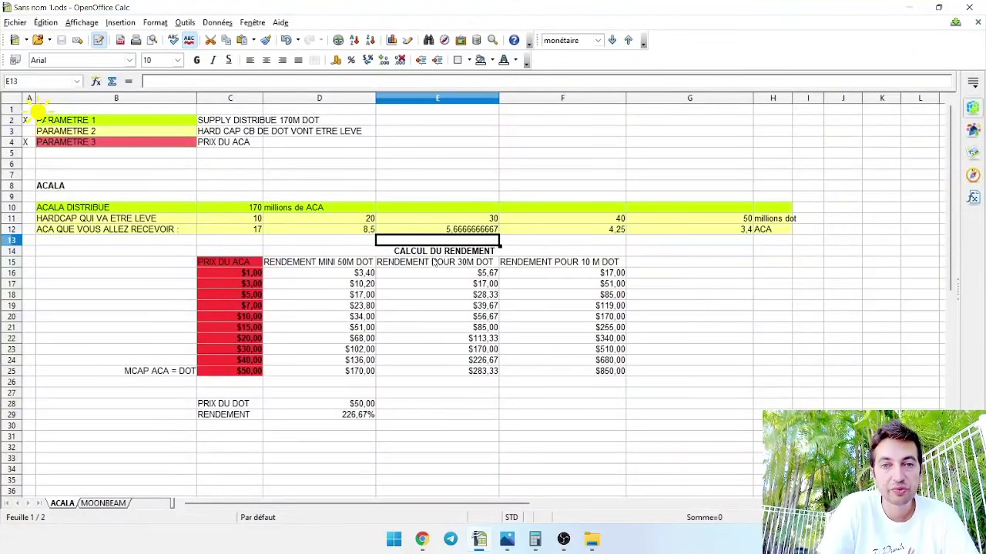
Step: Highlight the 30 million DOT hardcap and its ACA reward, E11:E12, and the matching return column, E15:E25
left_click_drag(435, 262, 435, 350)
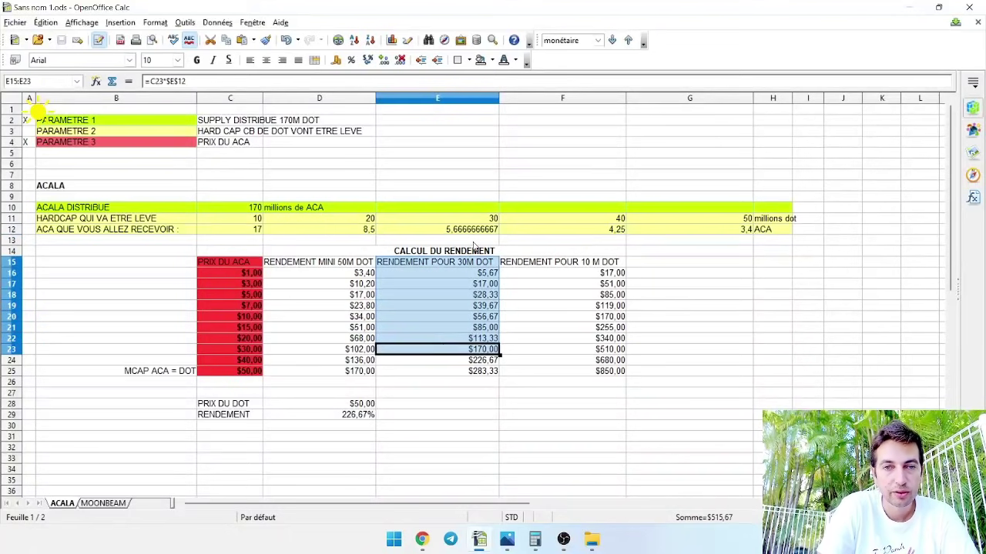
left_click(402, 205)
left_click(443, 220)
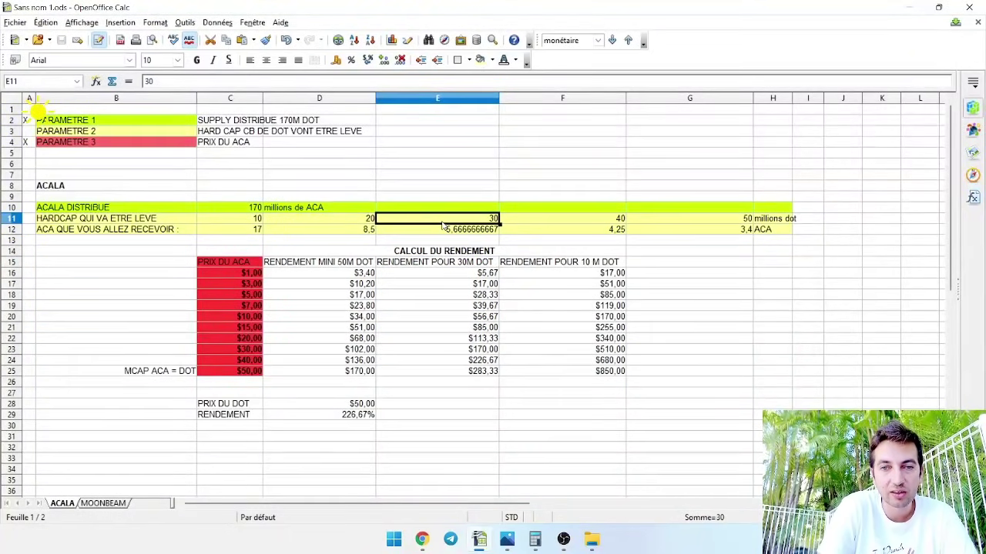
mouse_move(443, 224)
left_mouse_down()
mouse_move(443, 240)
mouse_move(443, 231)
left_mouse_up()
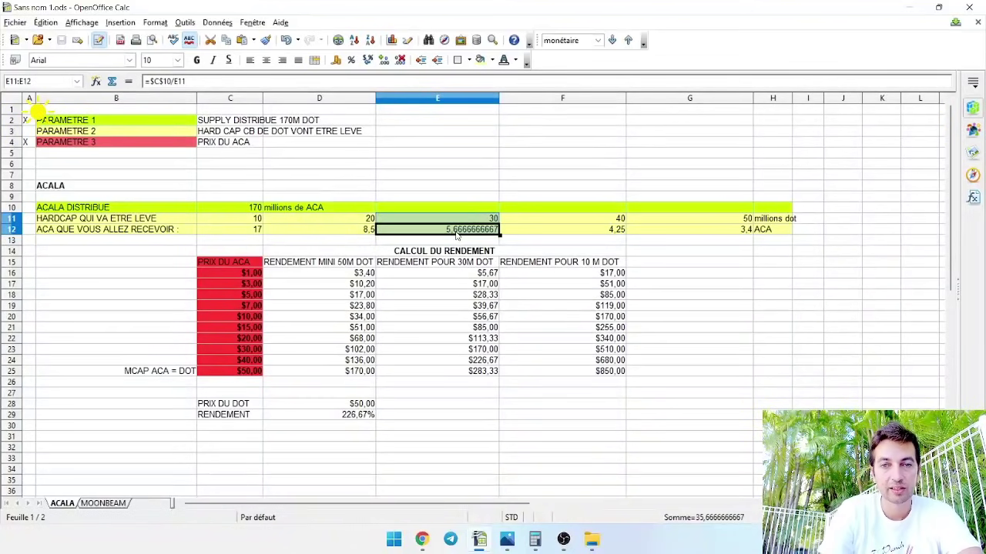
left_click(452, 265)
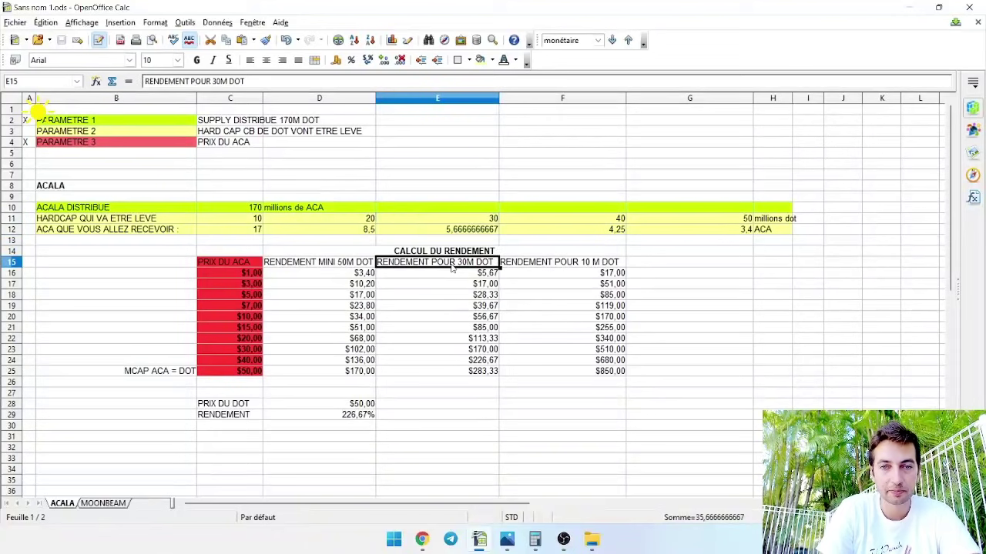
left_click_drag(453, 265, 470, 371)
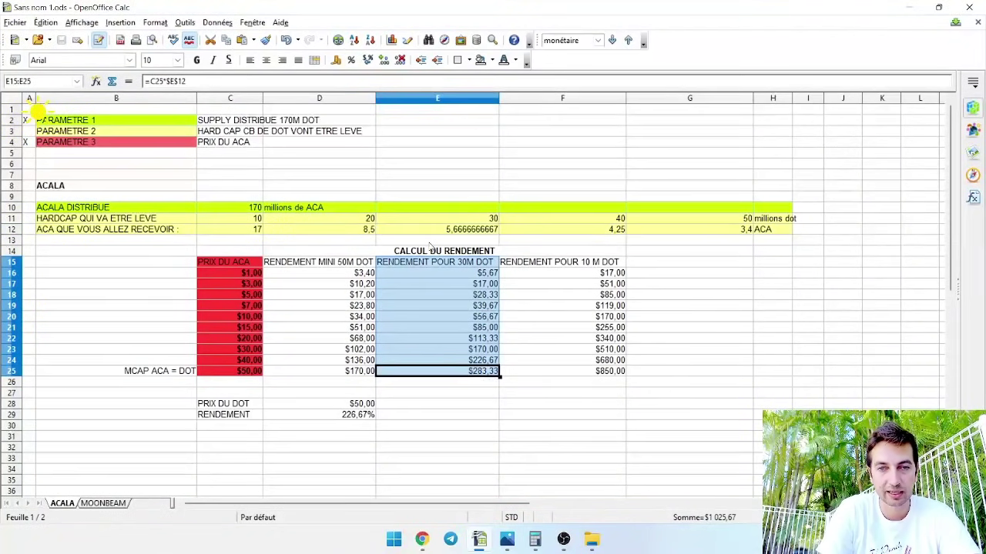
left_click(442, 364)
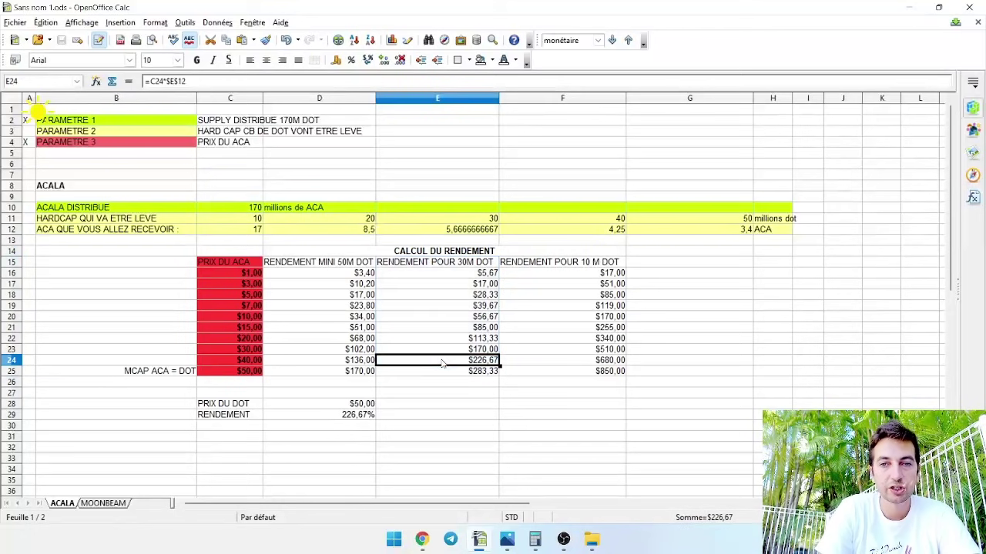
Step: Highlight the 10 million DOT hardcap and its ACA reward, C11:C12, followed by the matching return column, F15:F25
left_click(545, 266)
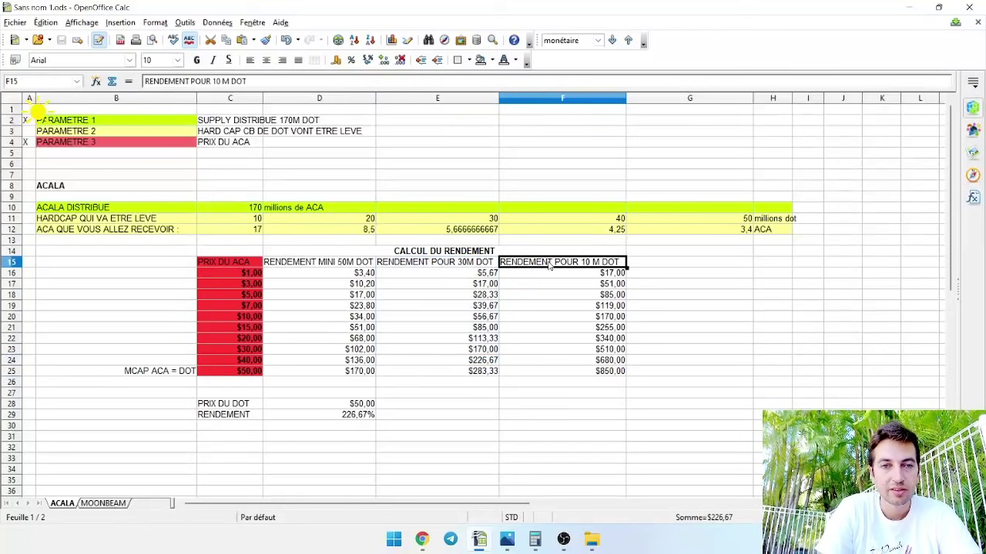
left_click(231, 219)
left_click(231, 229, "shift")
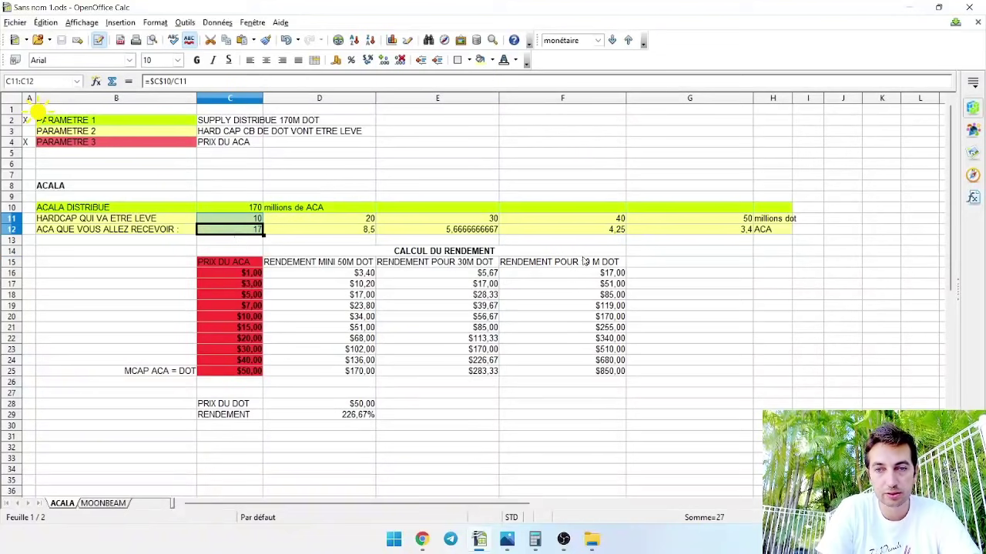
left_click_drag(583, 262, 600, 374)
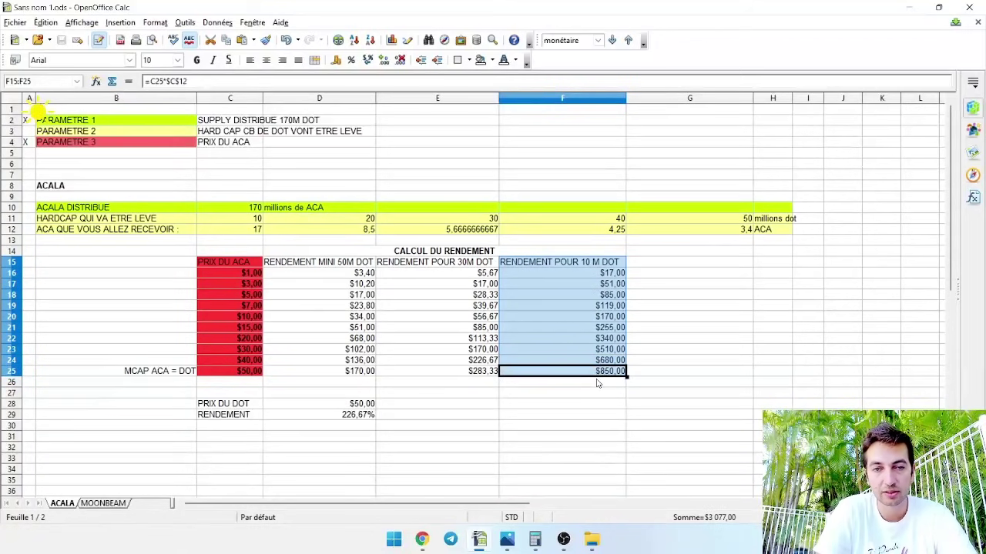
Step: Highlight the PRIX DU ACA column, C15:C25, followed by the MCAP ACA = DOT label and its price, B25:C25
left_click(366, 266)
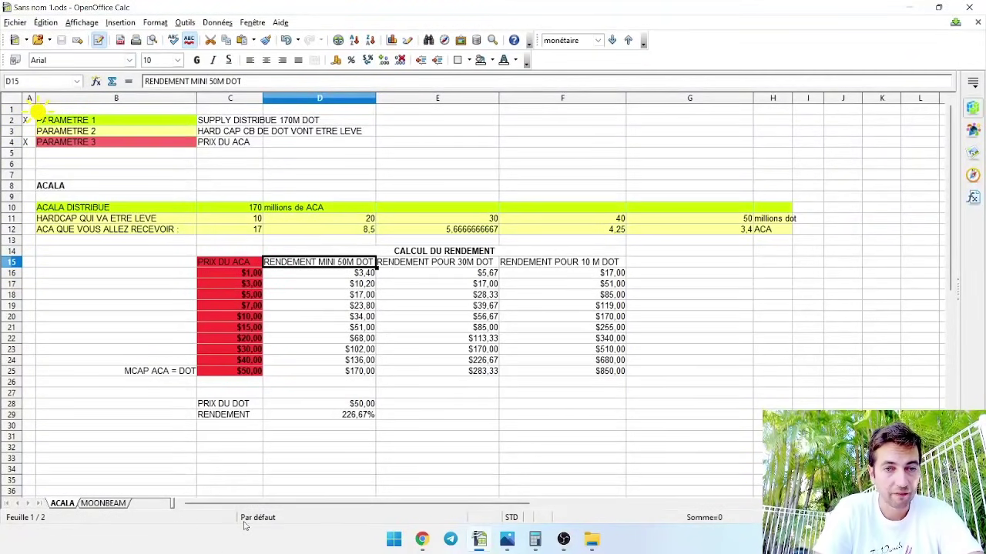
left_click_drag(230, 265, 248, 371)
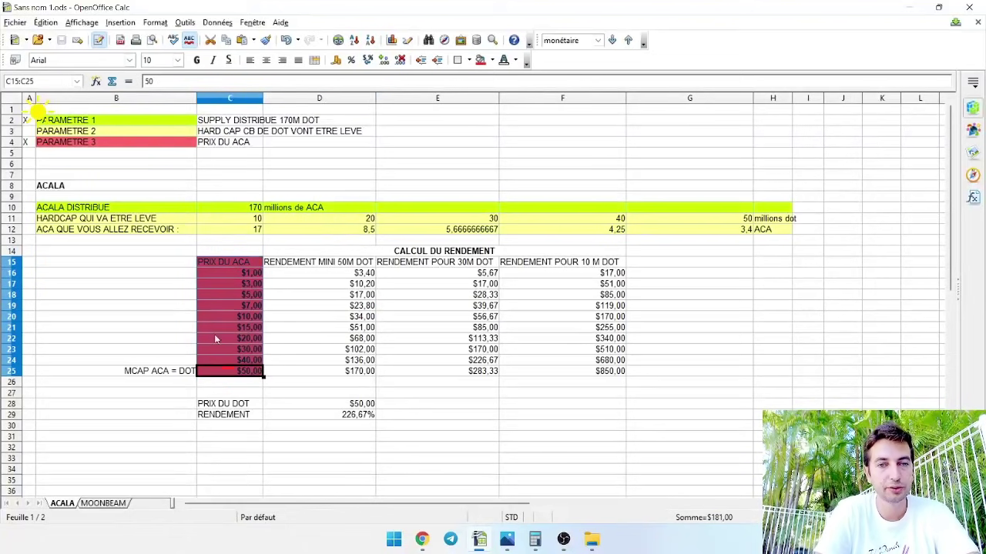
left_click(188, 273)
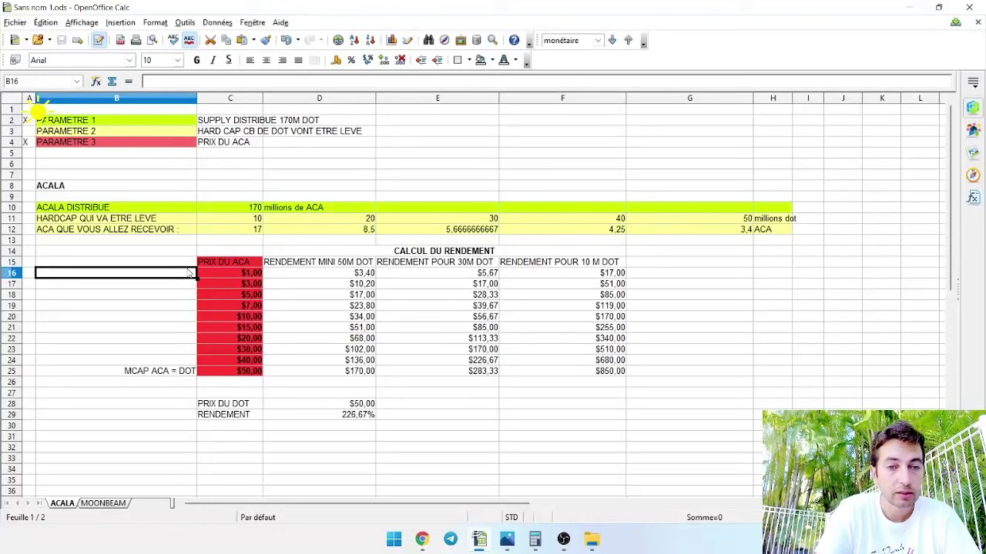
left_click(223, 274)
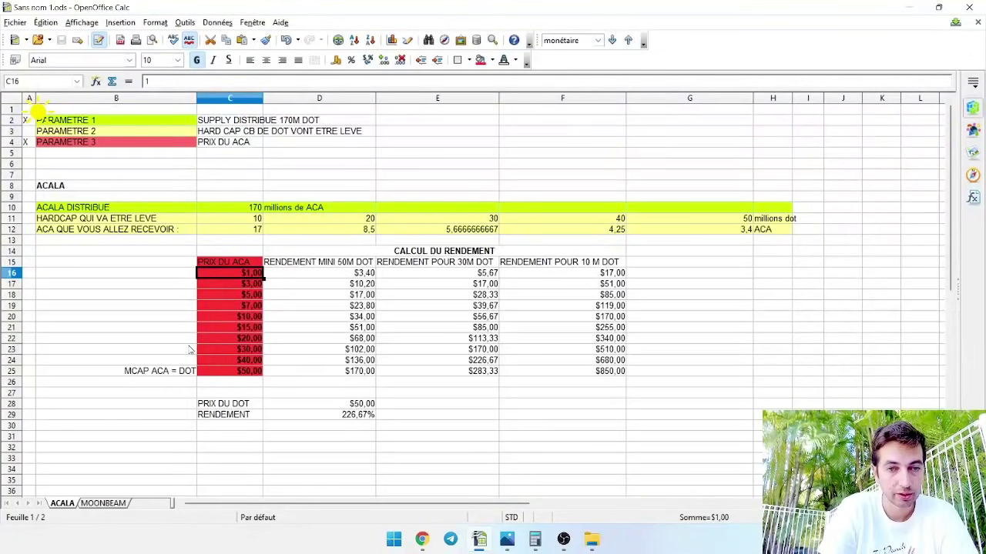
left_click_drag(177, 370, 242, 375)
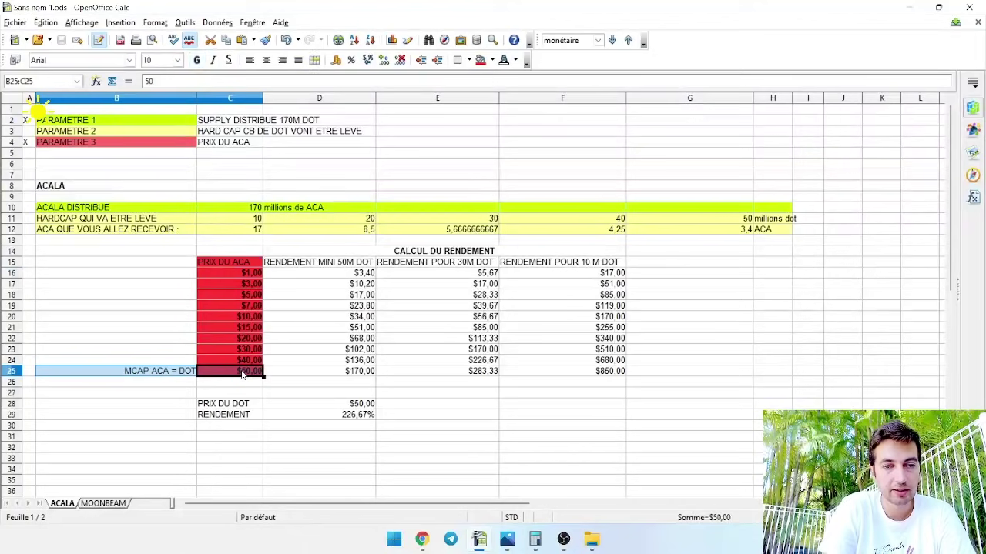
Step: Switch to Chrome, open CoinGecko in a new tab and examine the market capitalisation ranking around Polkadot
left_click(422, 539)
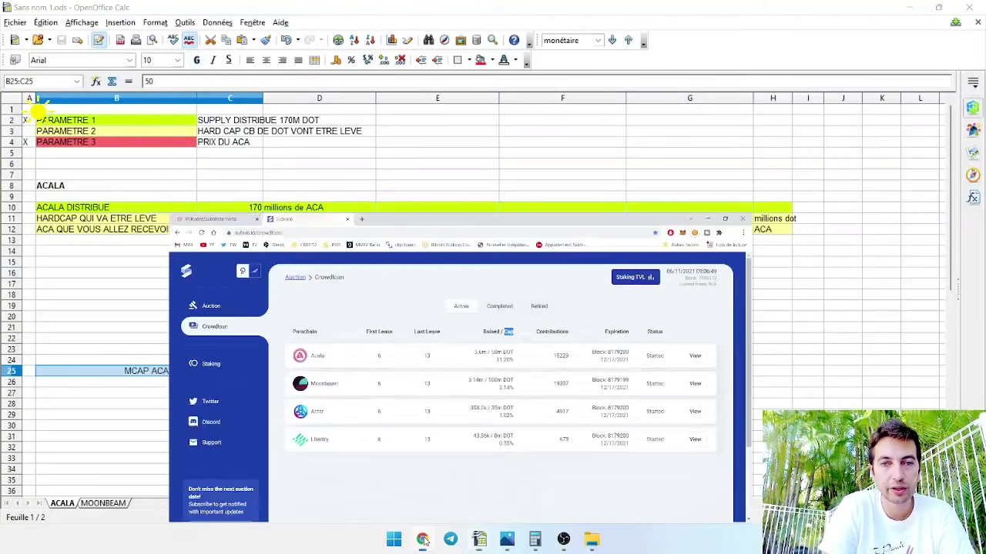
left_click(327, 10)
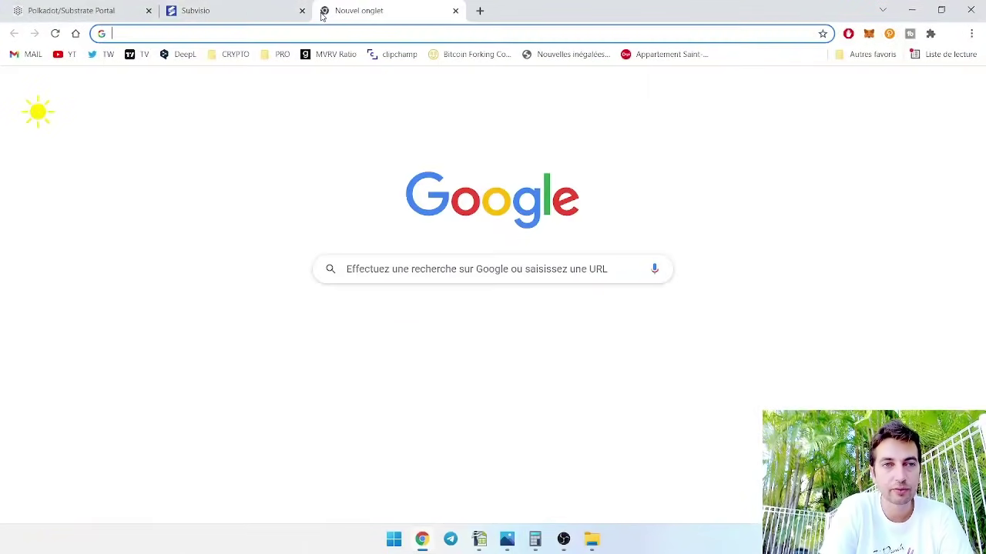
type("coingecko")
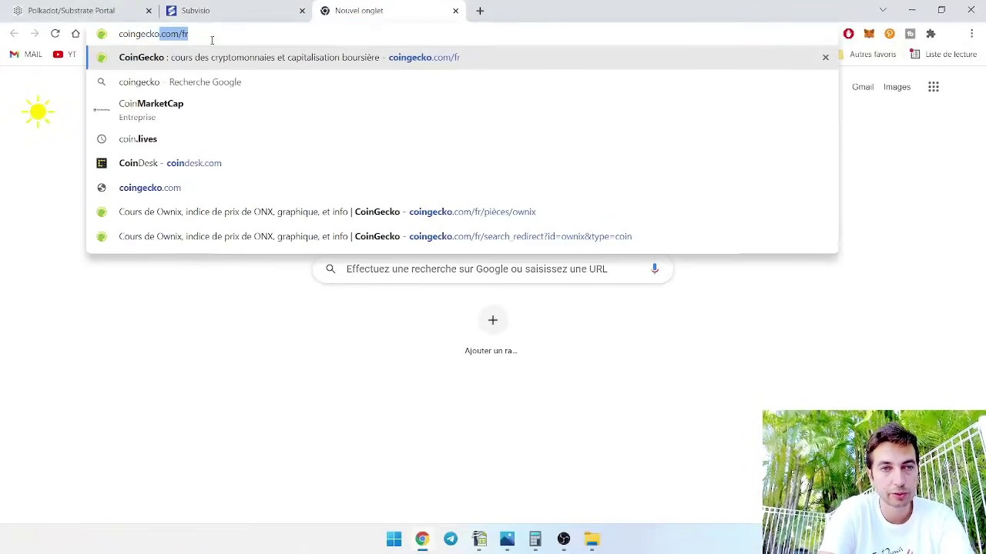
key("Return")
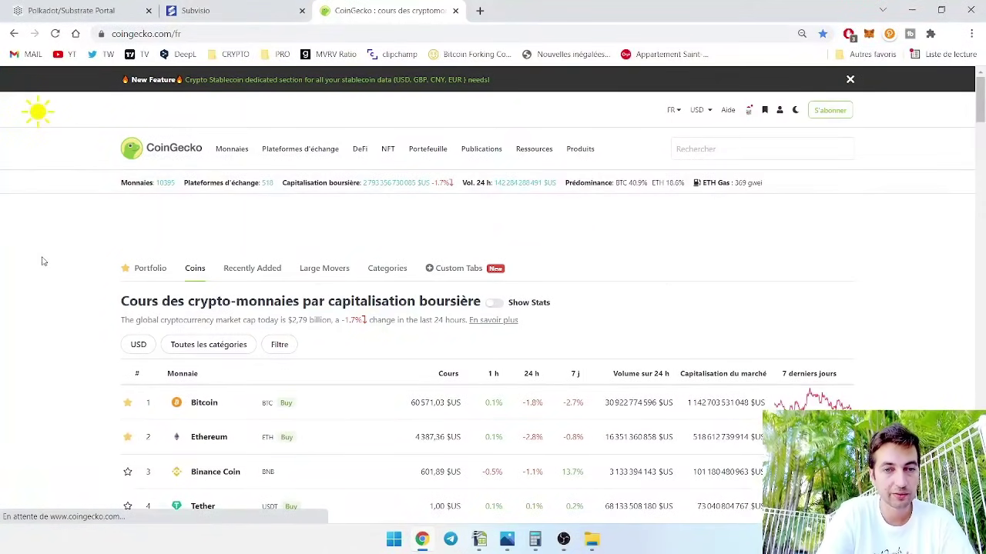
scroll(91, 341, "down", 4)
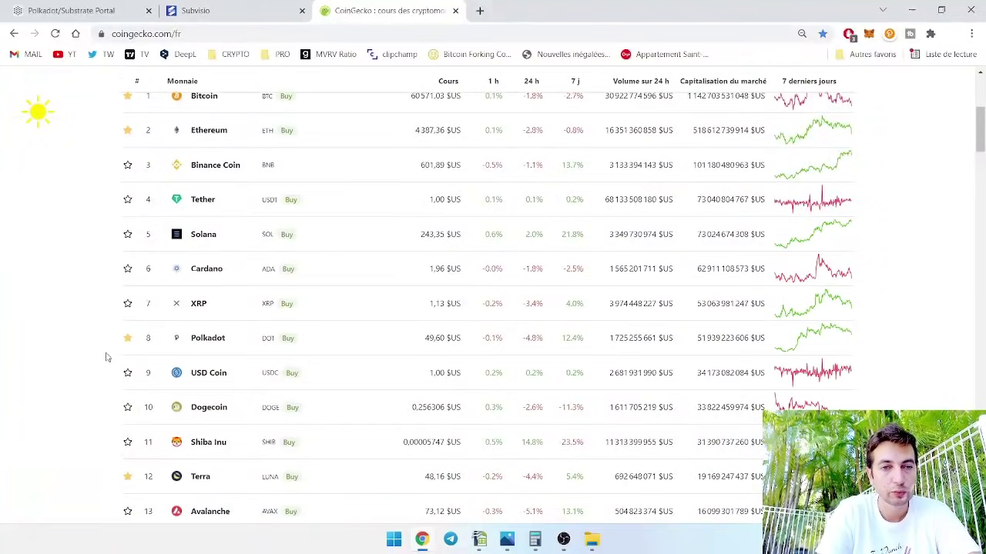
scroll(105, 354, "up", 1)
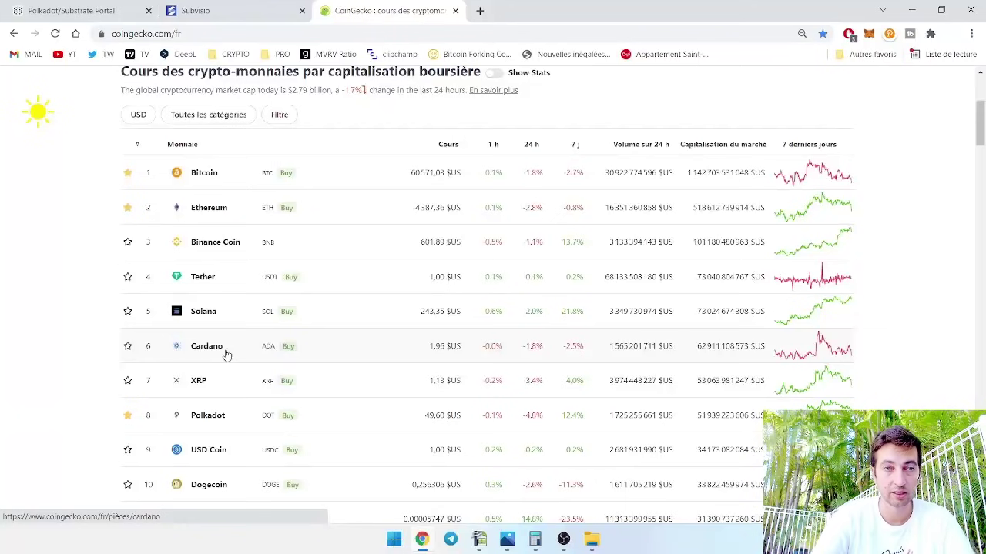
Step: Recheck the Subvisio crowdloan list, and back in Calc highlight the ACA prices, C16:C25, ending on the $1 price in C16
left_click(225, 10)
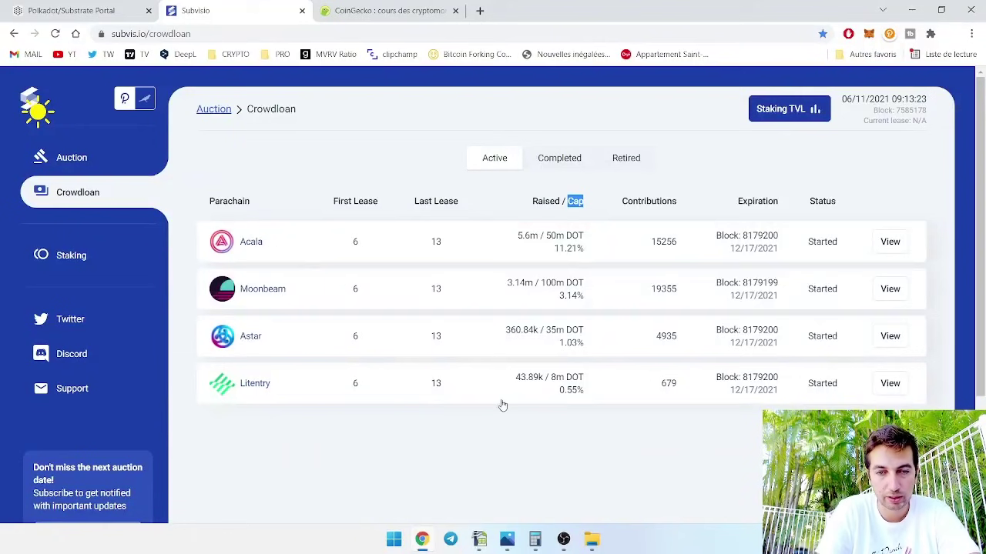
left_click(478, 539)
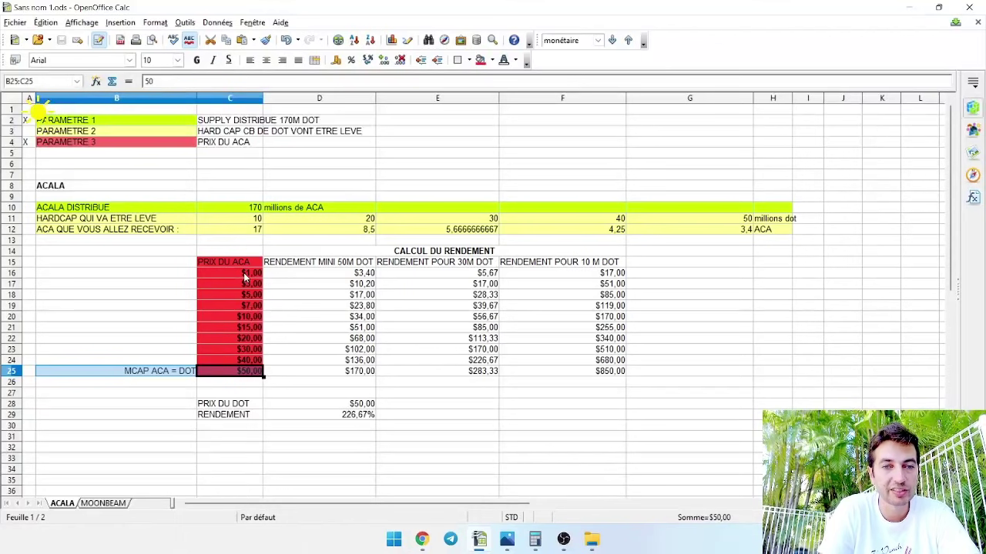
left_click_drag(246, 280, 249, 375)
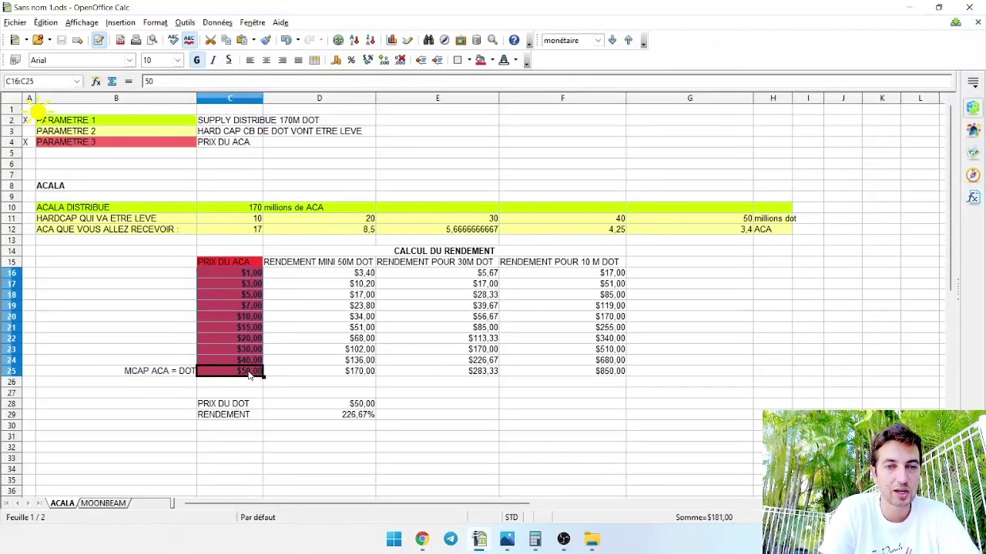
left_click(207, 296)
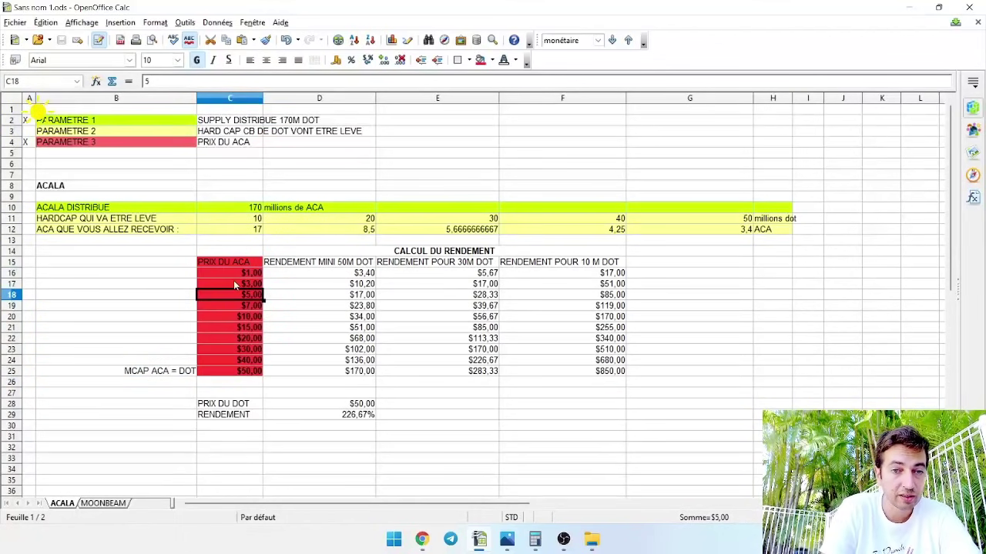
left_click(255, 275)
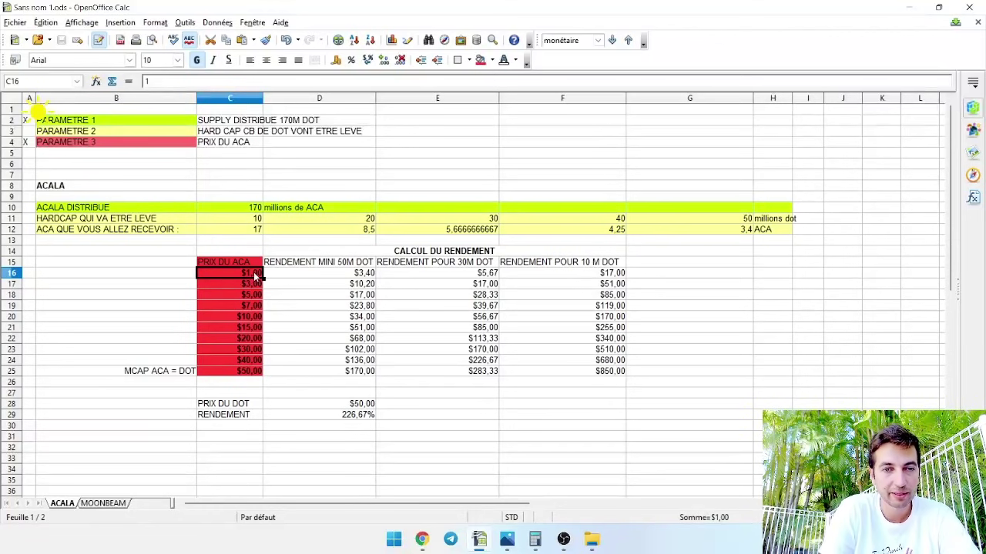
Step: Highlight the return rows for ACA at $1, $10 and $50 across C:F, ending on the MCAP ACA = DOT label in B25
left_click_drag(249, 273, 532, 263)
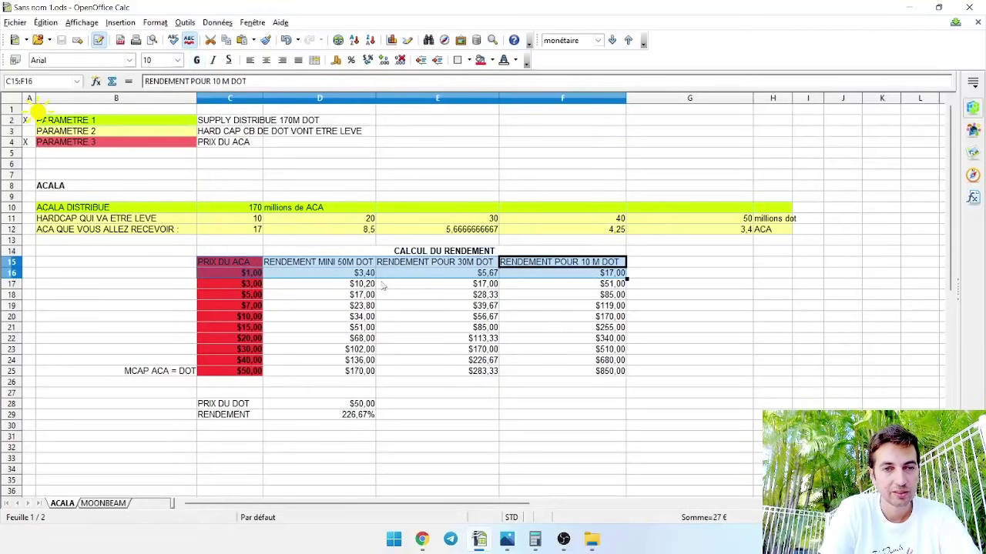
left_click_drag(238, 316, 597, 321)
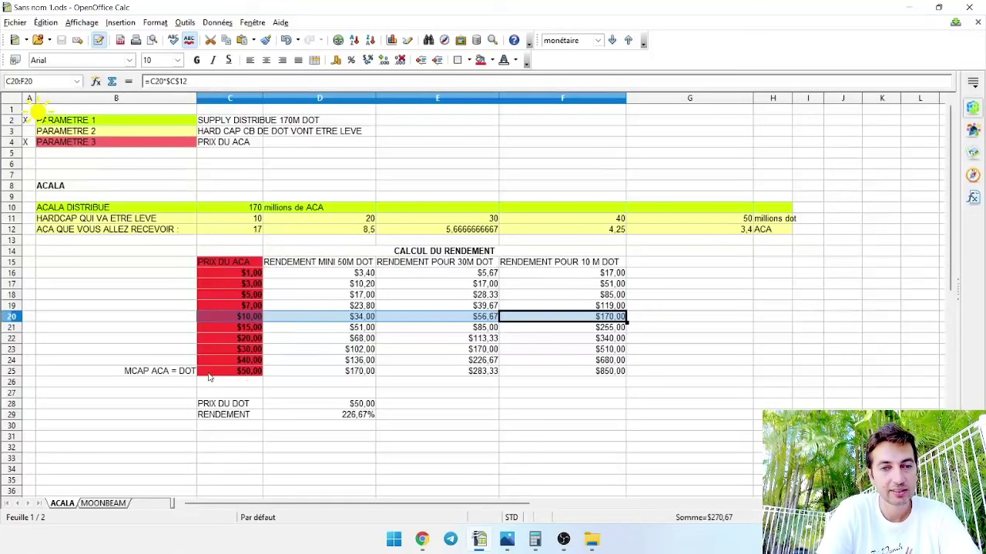
left_click_drag(216, 374, 575, 373)
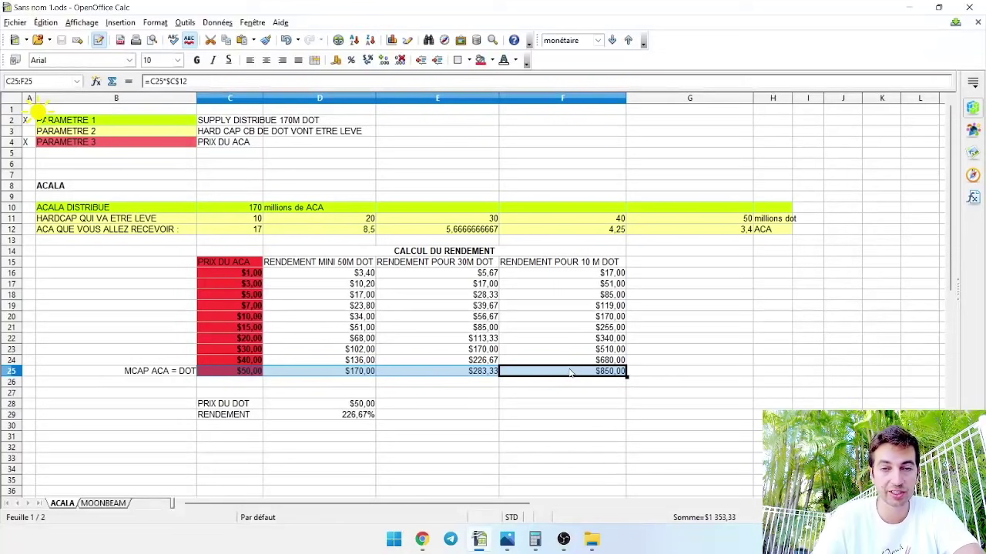
left_click(191, 372)
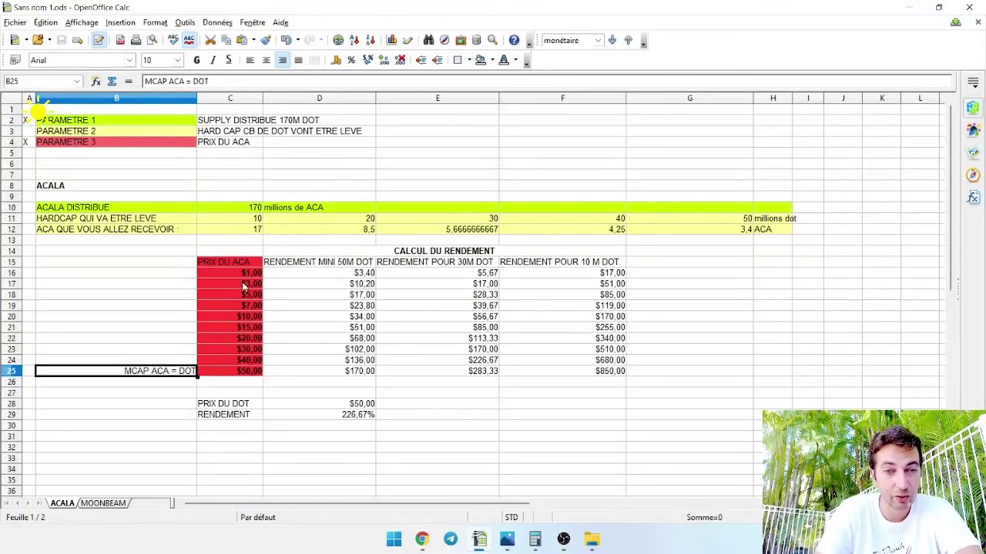
Step: Highlight all ACA prices, C16:C25, followed by the lower range C15:C19 and the upper range C21:C25
left_click_drag(246, 274, 245, 372)
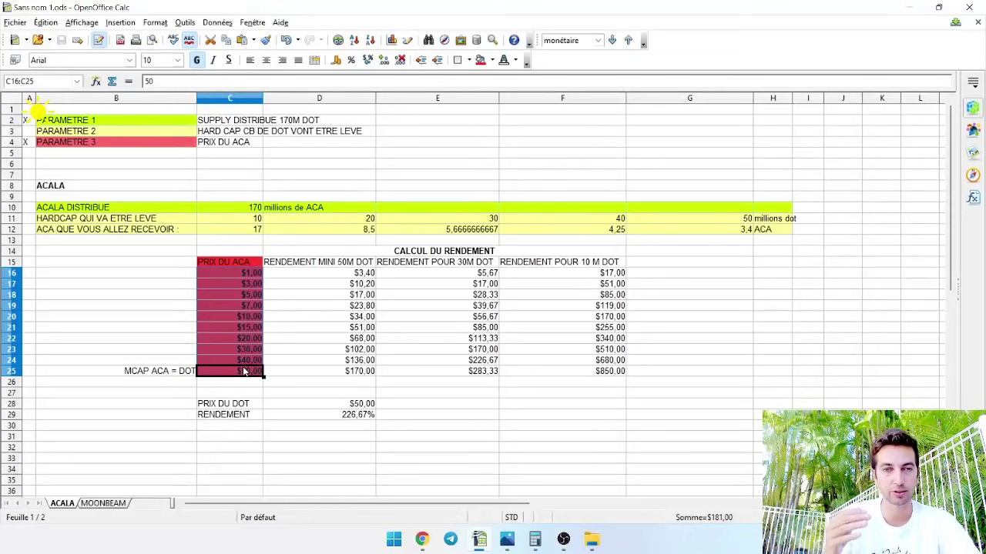
left_click(189, 284)
left_click_drag(207, 263, 219, 305)
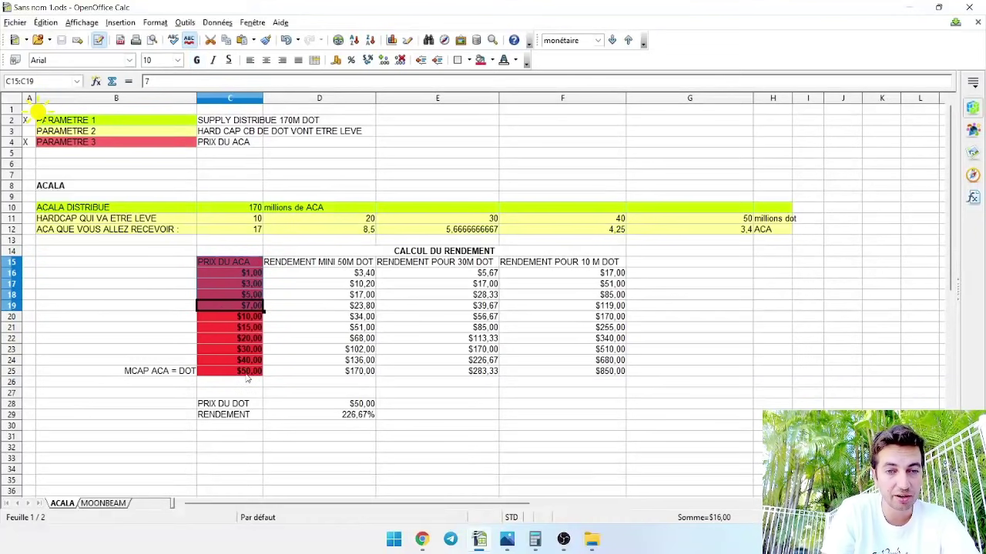
left_click_drag(249, 372, 233, 329)
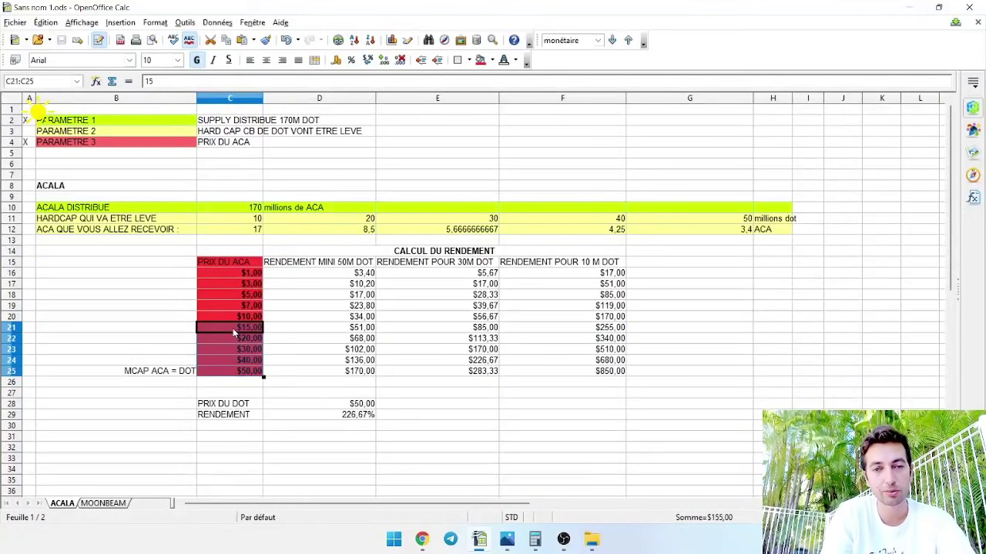
left_click(423, 308)
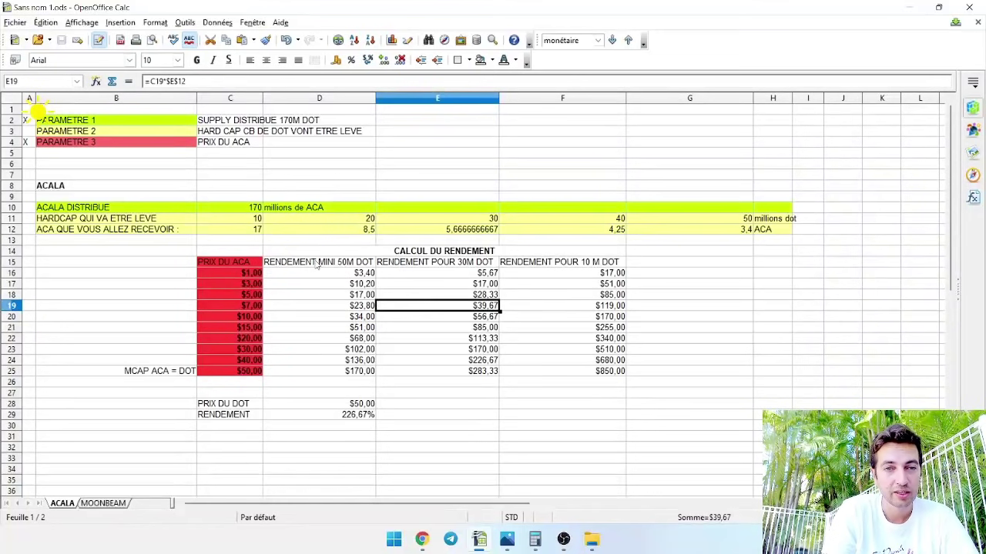
Step: Highlight the RENDEMENT MINI 50M DOT column, D15:D25, ending on its return for the $5 ACA price in D18
left_click_drag(318, 264, 323, 377)
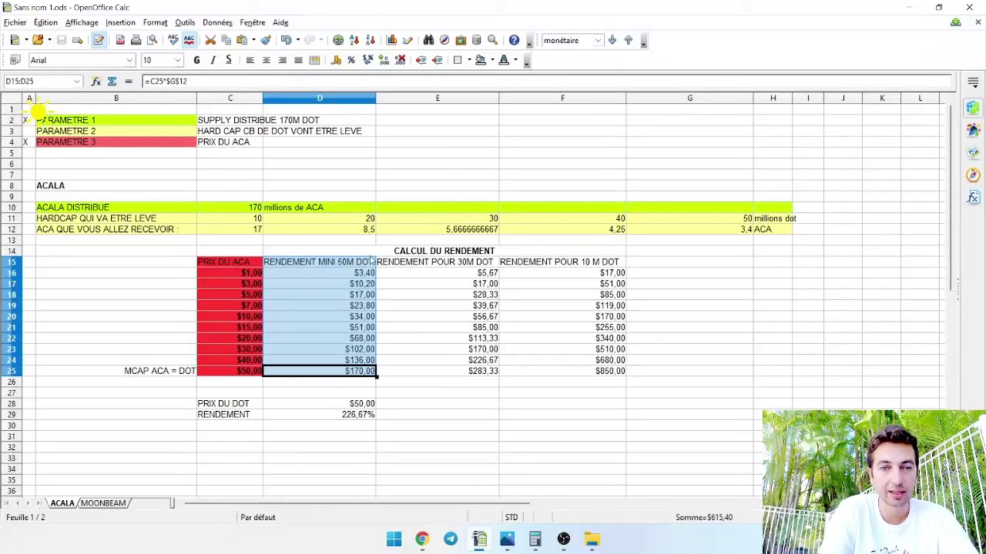
left_click_drag(306, 264, 346, 374)
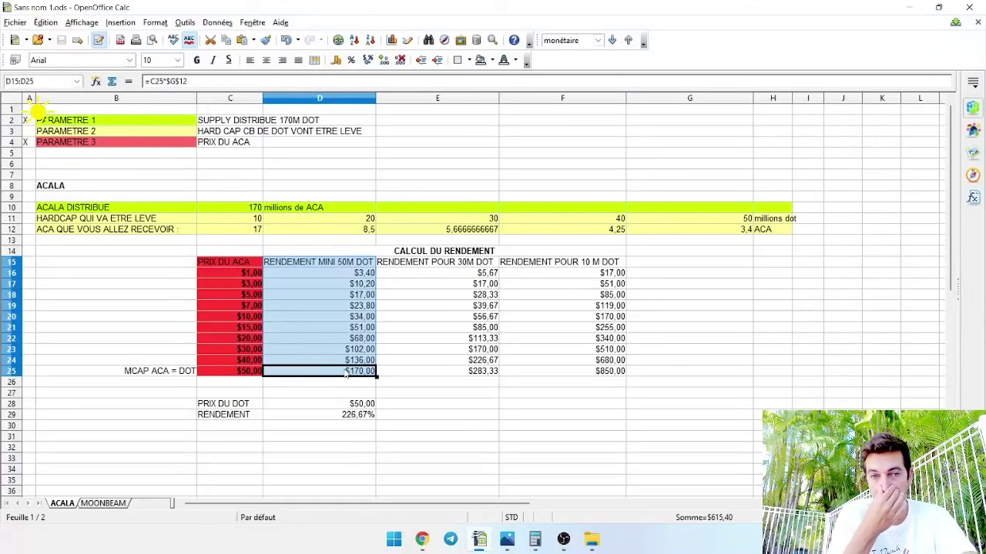
left_click(307, 297)
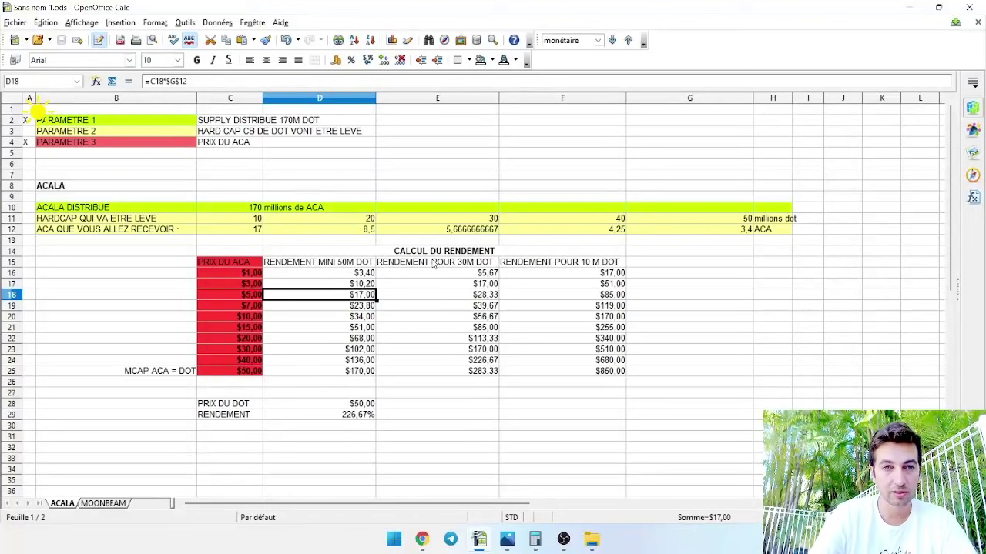
Step: Highlight the 30 million DOT hardcap and its ACA reward, E11:E12, rechecking the Subvisio and Polkadot crowdloan pages in Chrome before highlighting them again in Calc
left_click_drag(422, 218, 430, 236)
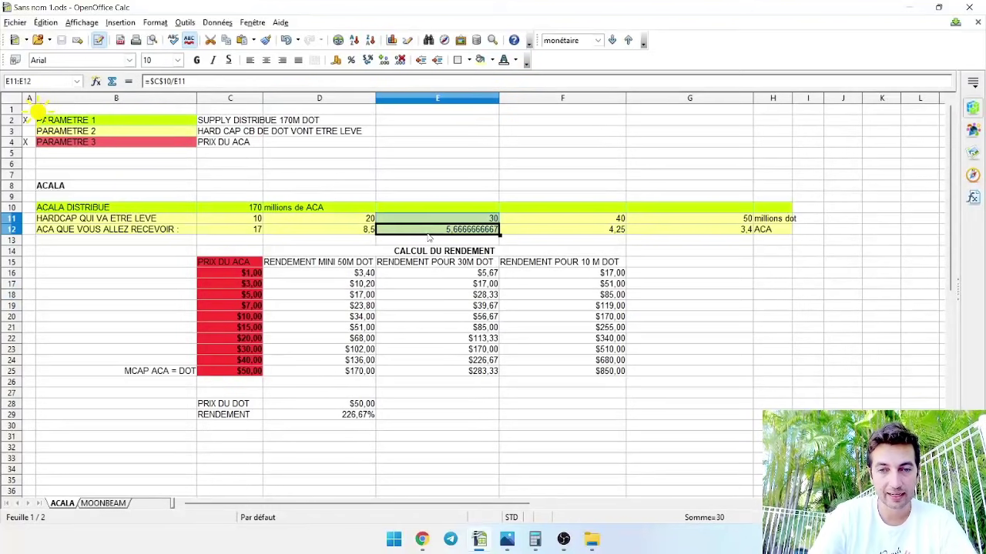
left_click(422, 539)
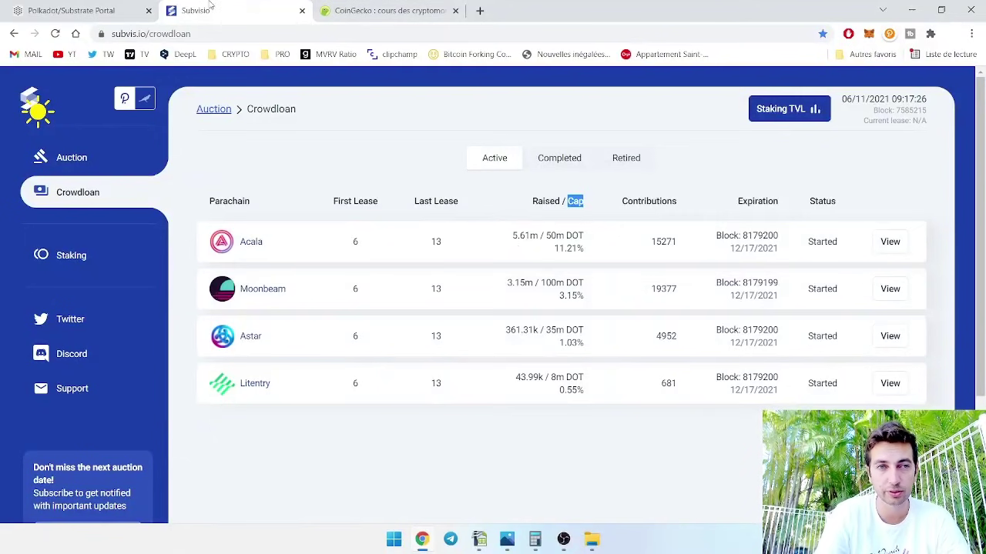
left_click(107, 7)
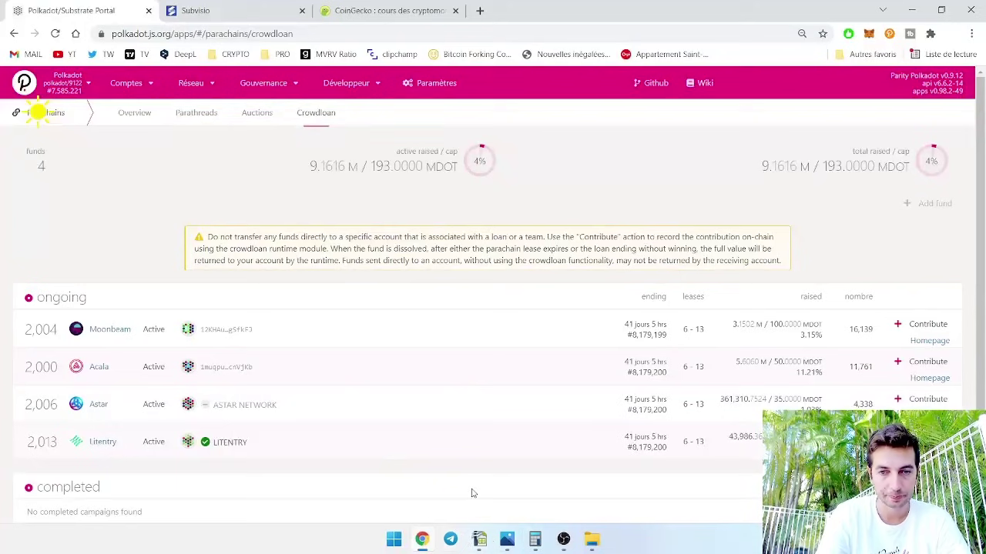
left_click(479, 540)
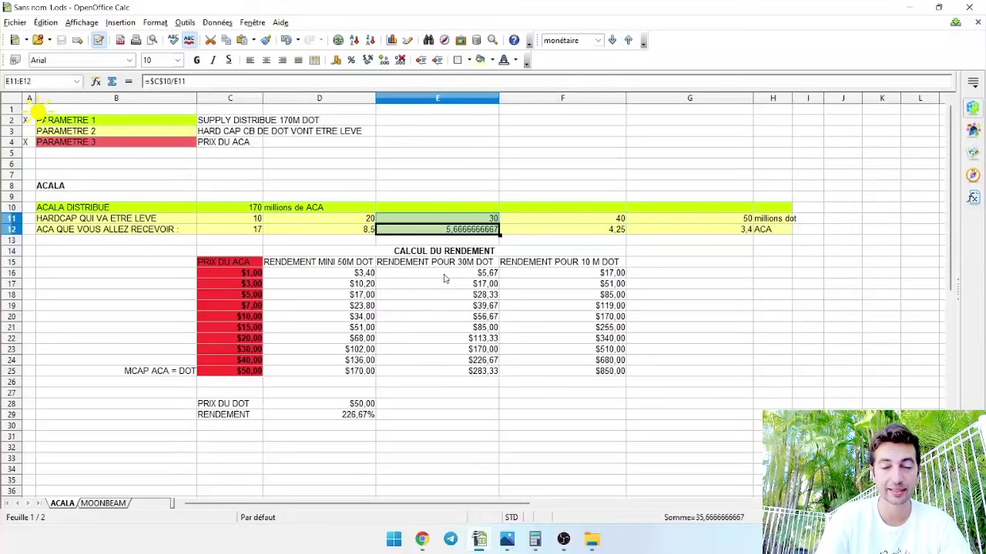
left_click(438, 210)
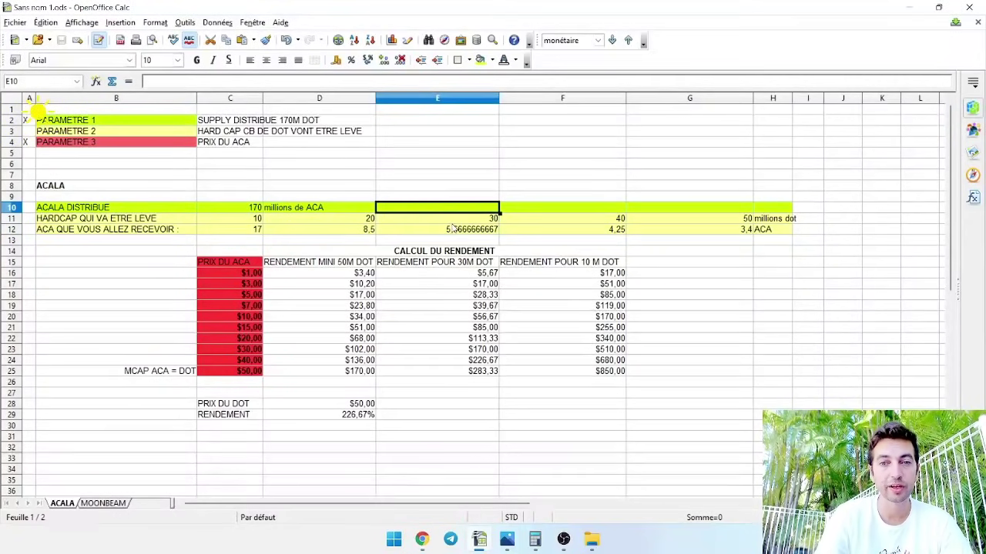
left_click_drag(455, 219, 456, 231)
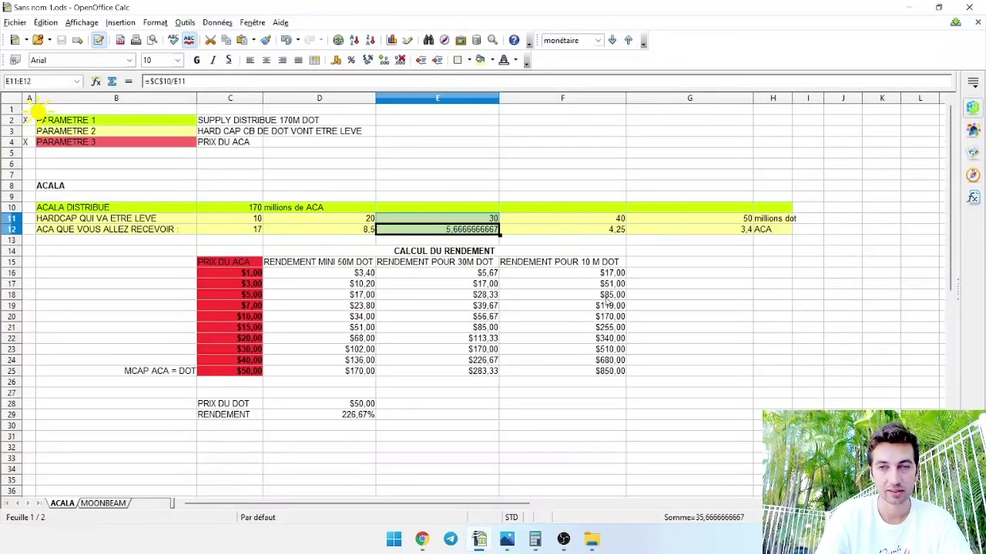
Step: Highlight the 10M, 30M and 50M DOT return columns in turn, including the 50 million hardcap and its reward in column G
left_click_drag(559, 264, 572, 372)
left_click_drag(451, 221, 465, 371)
left_click(460, 264)
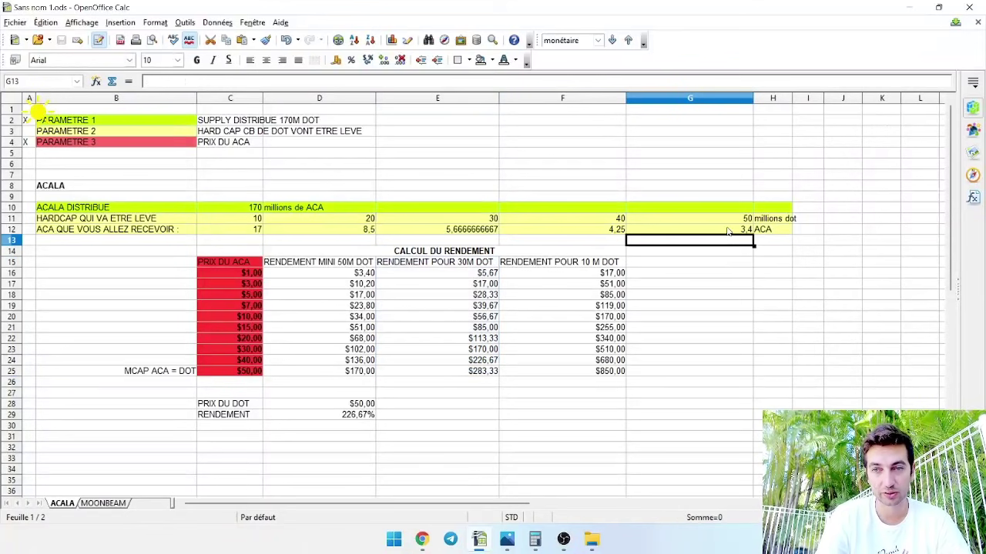
left_click_drag(735, 229, 736, 207)
left_click_drag(362, 260, 364, 378)
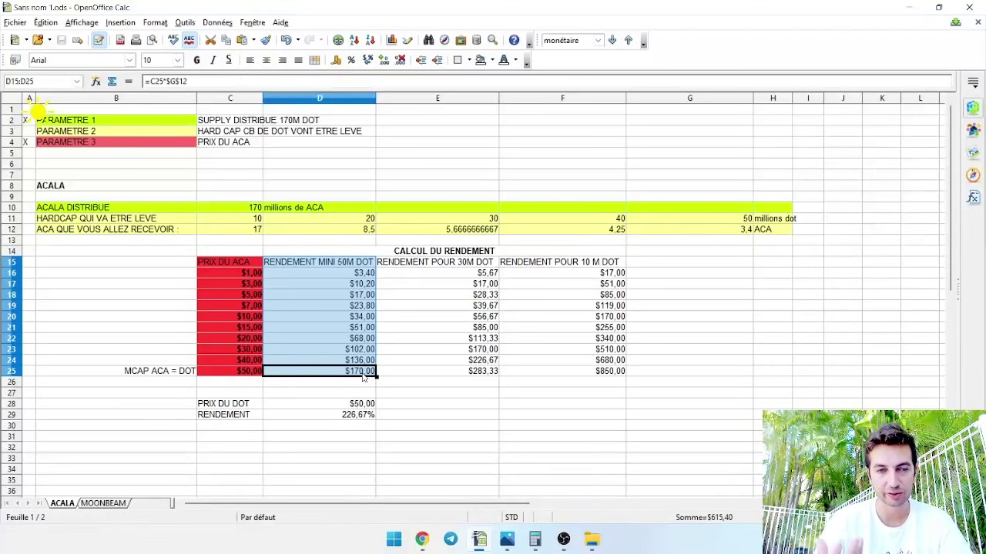
Step: Fill the PRIX DU DOT label and its price, C28:D28, with a yellow-green background
left_click(320, 416)
left_click(340, 405)
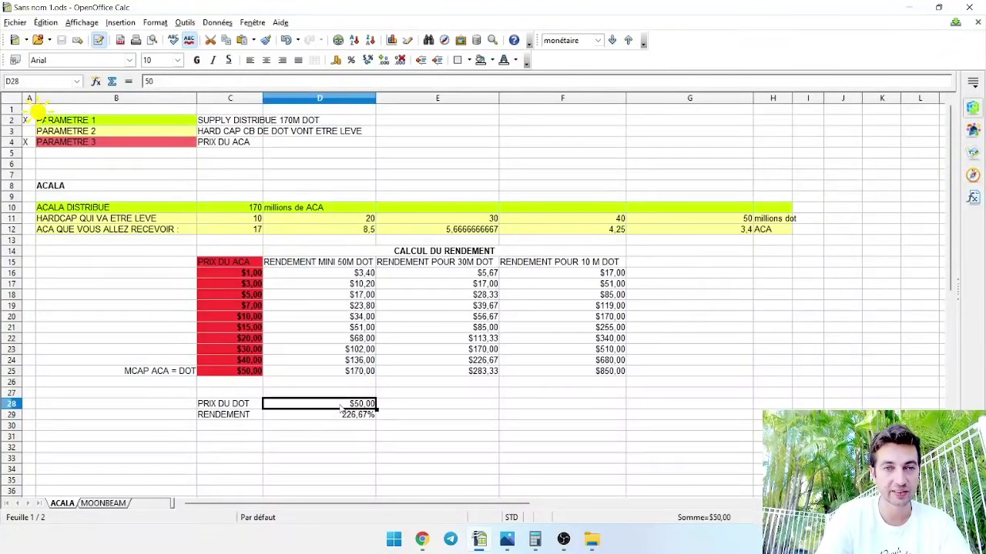
left_click(223, 408, "shift")
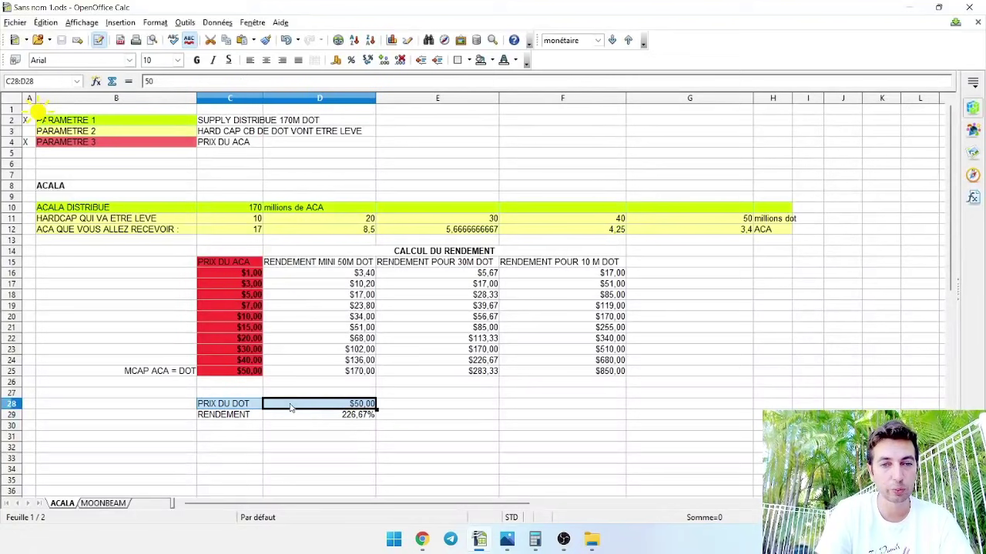
left_click(343, 406)
left_click(225, 407, "shift")
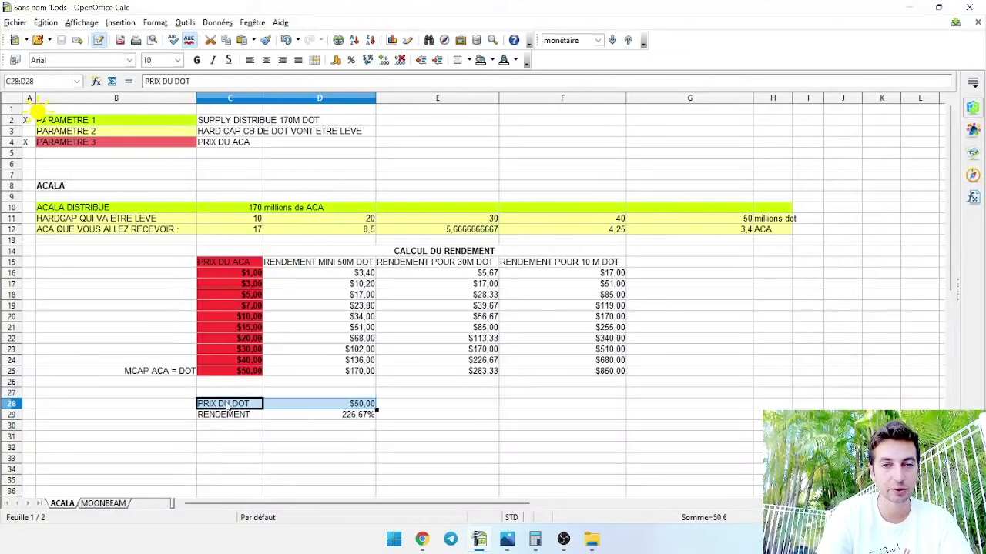
left_click(488, 60)
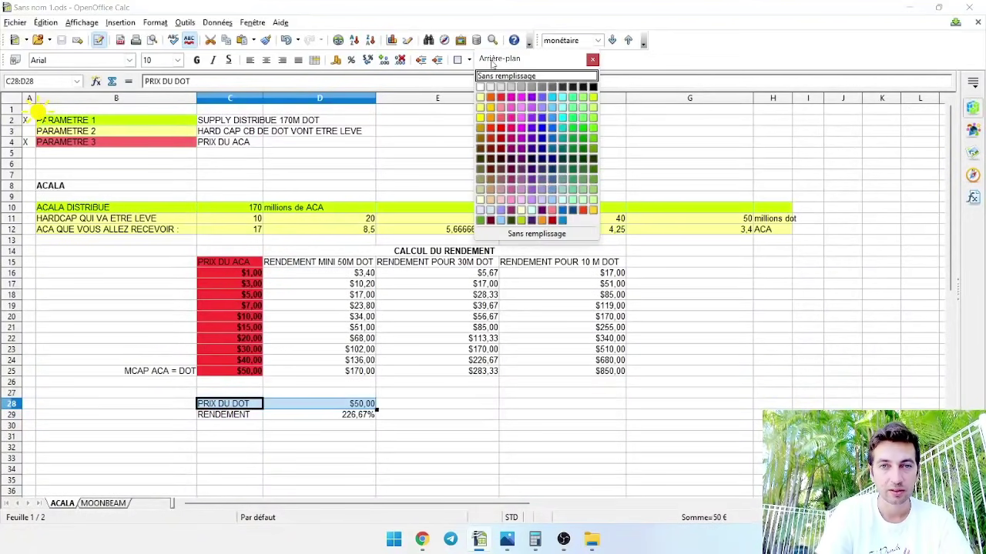
left_click(594, 107)
left_click(235, 393)
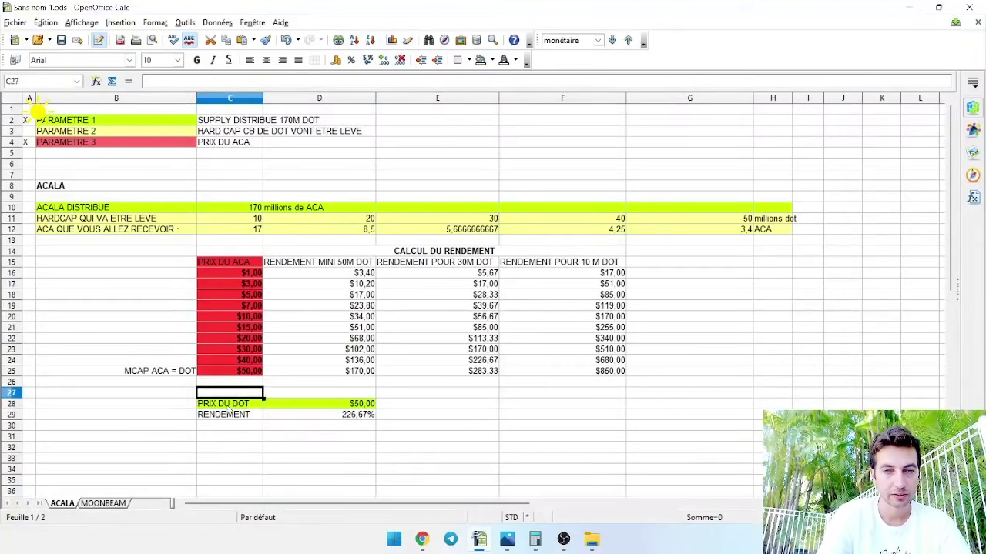
Step: Try DOT prices of 55 and 30 dollars in D28, and restore the price to 50
left_click(360, 405)
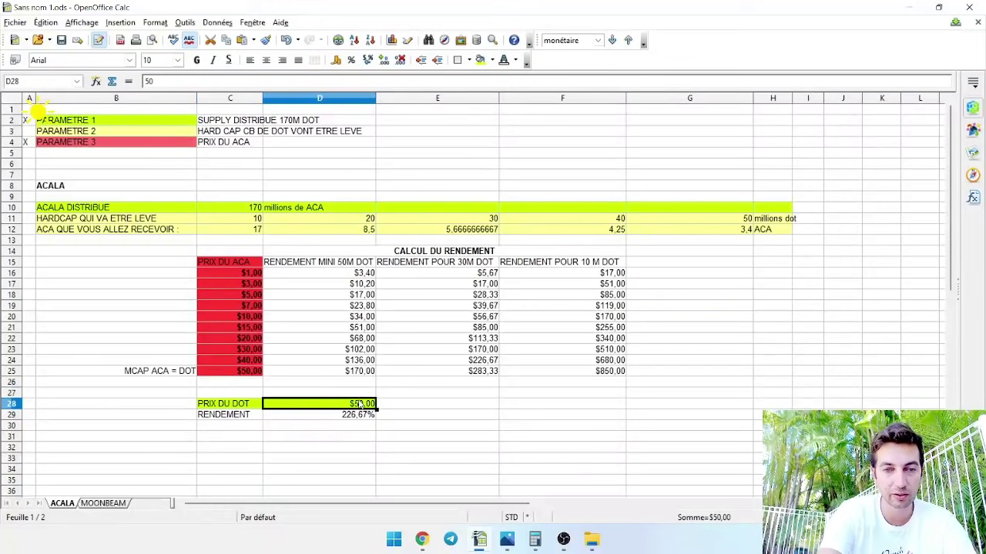
type("55")
key("Return")
left_click(360, 403)
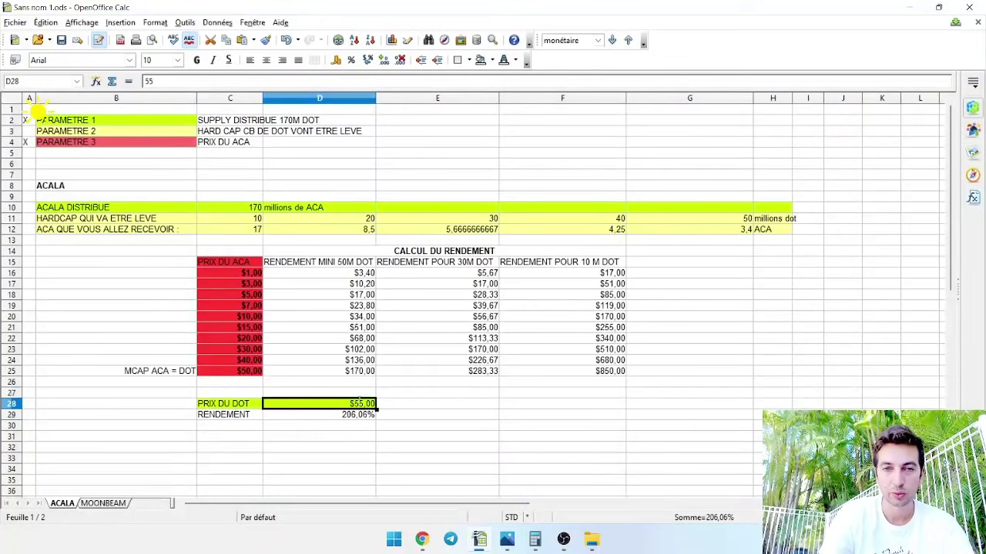
type("30")
key("Return")
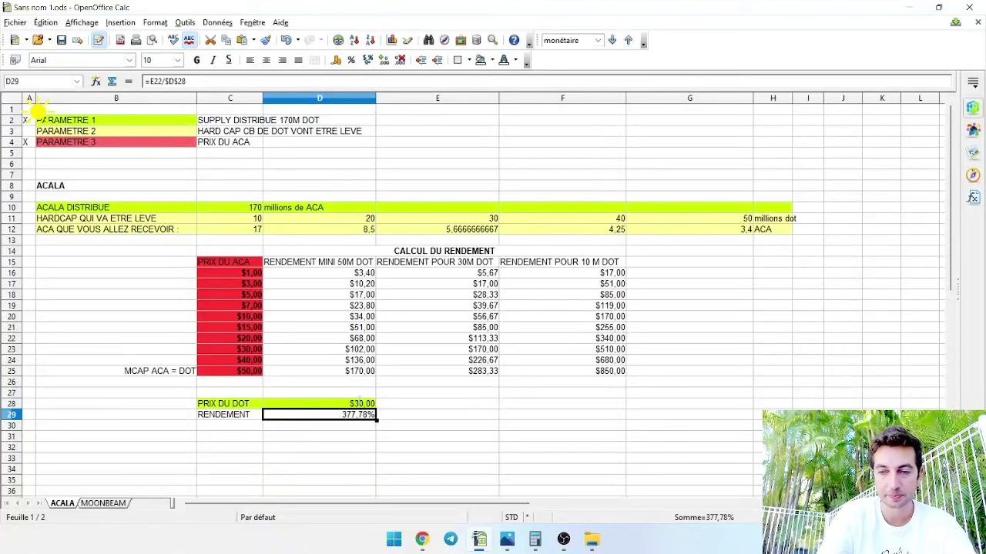
left_click(360, 404)
type("50")
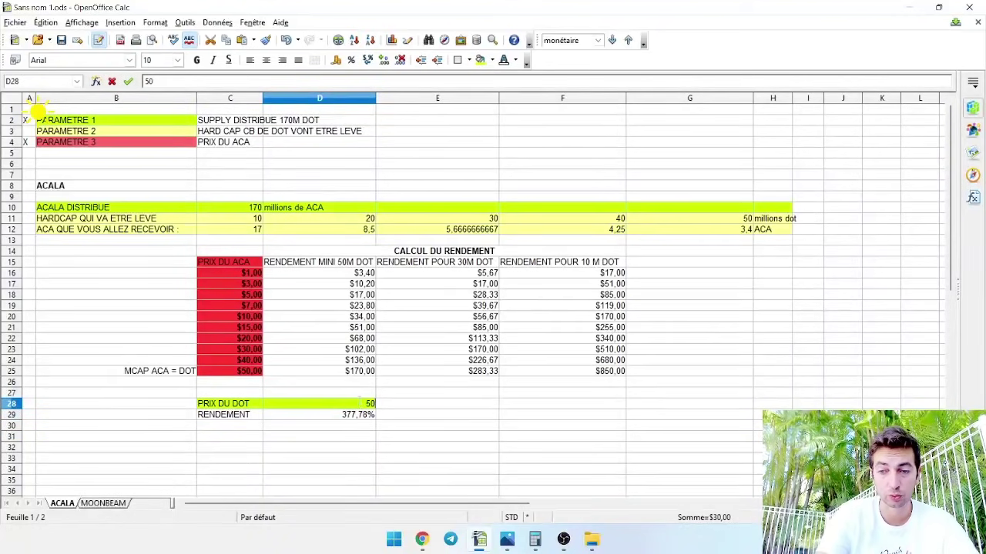
key("Return")
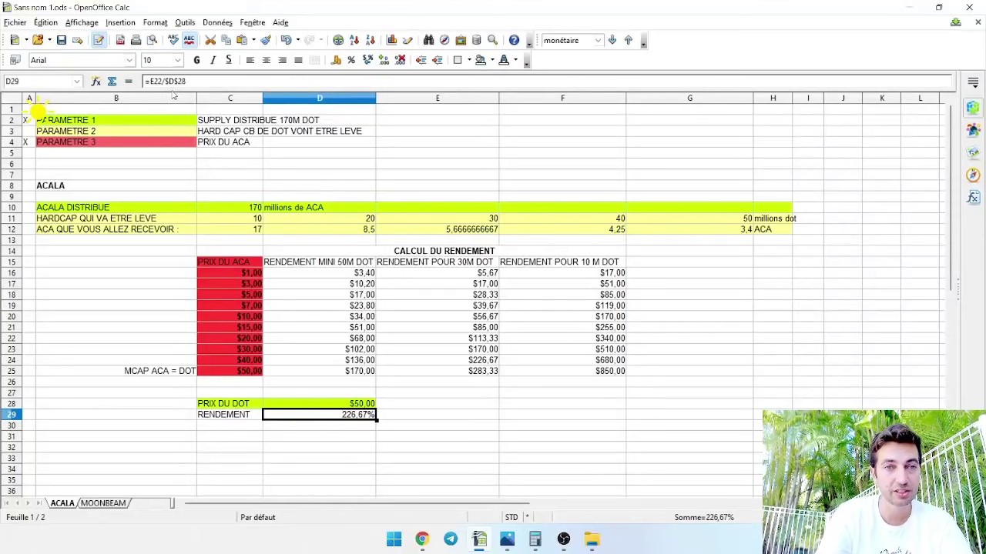
Step: Examine the $D$28 reference to the DOT price in D29's return formula, leaving the formula as it is
left_click(184, 81)
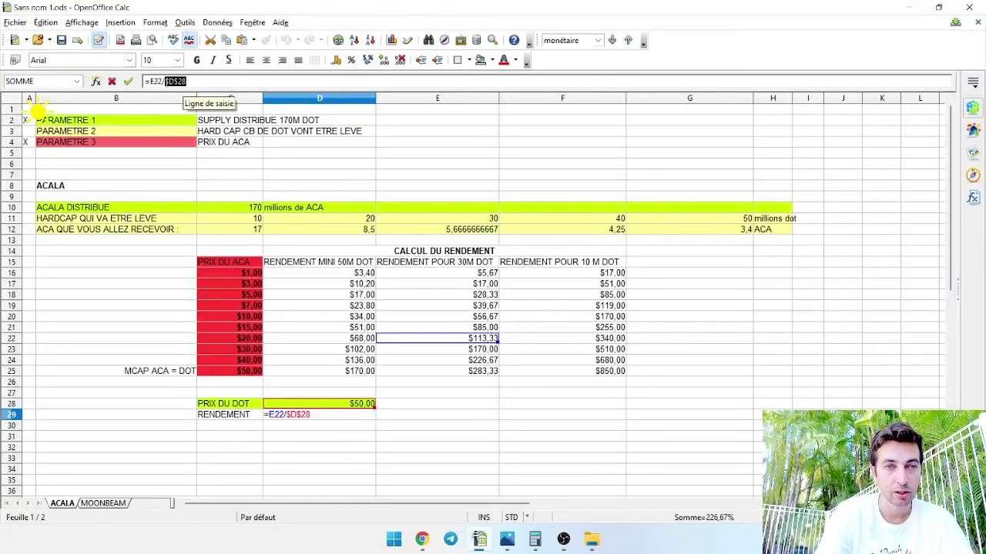
left_click_drag(186, 81, 164, 81)
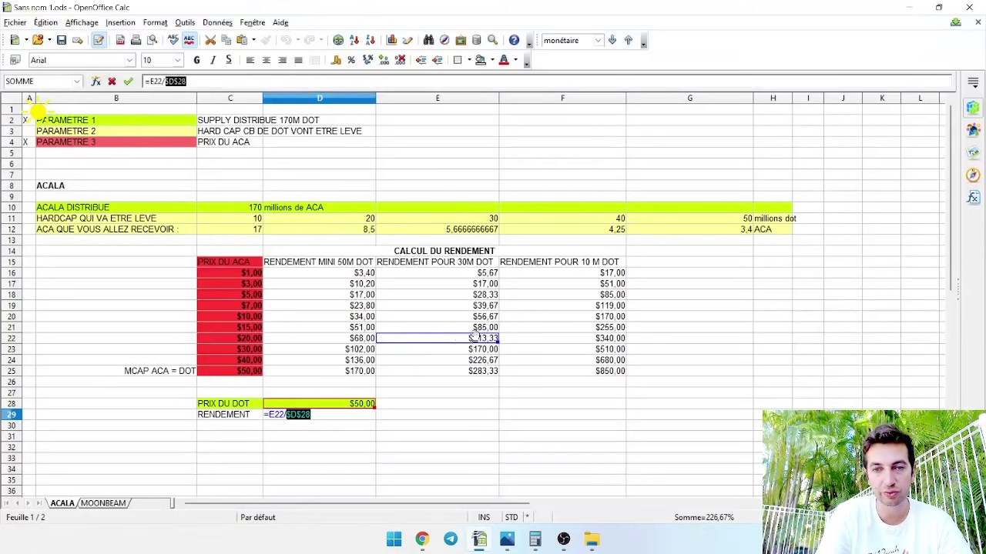
key("Return")
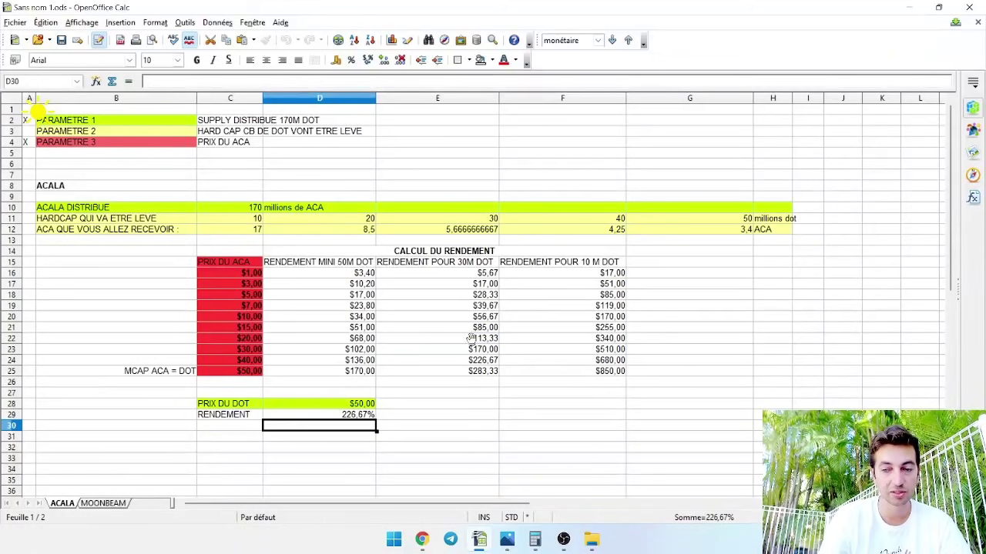
key("Up")
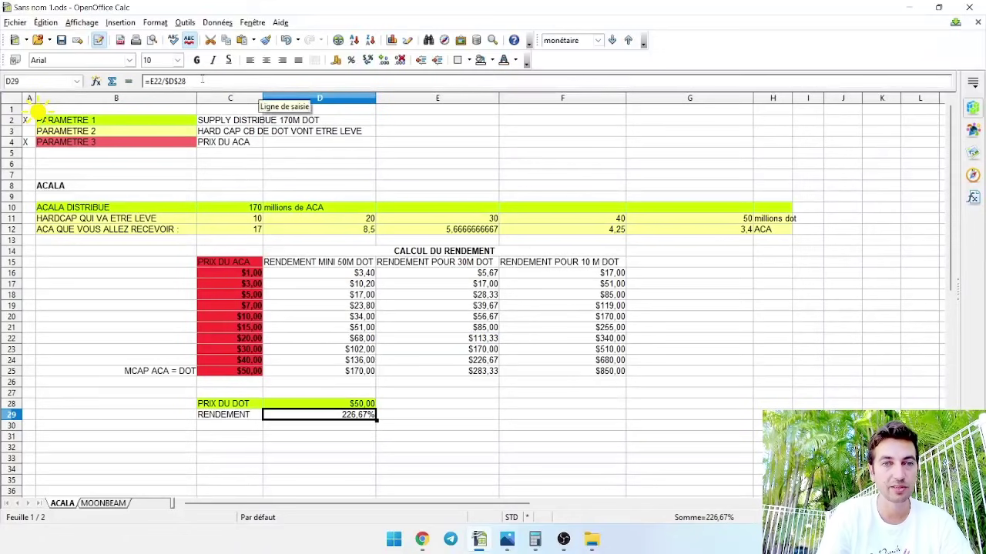
Step: Change the return formula in D29 to divide F18, the 10M DOT return at an ACA price of $5, by $D$28
left_click(202, 79)
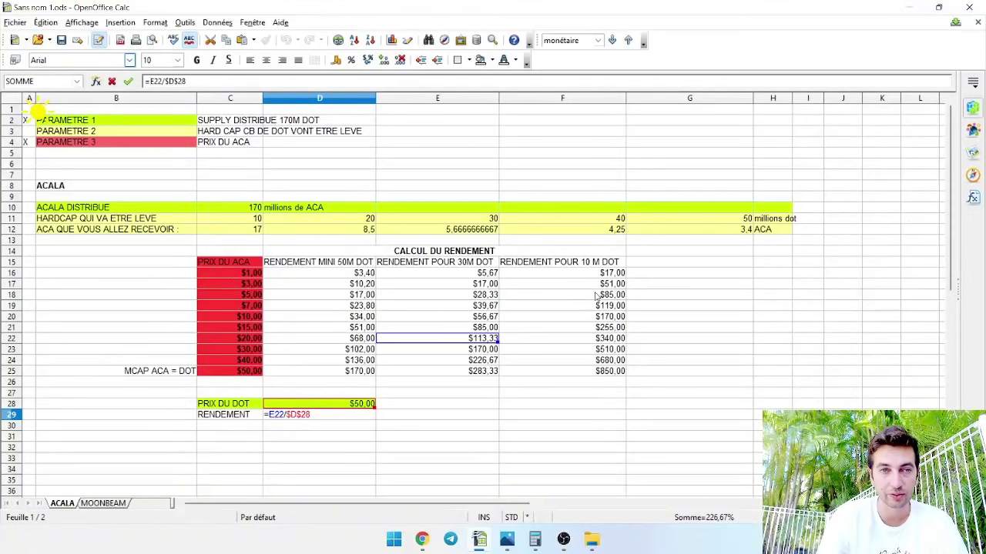
double_click(157, 81)
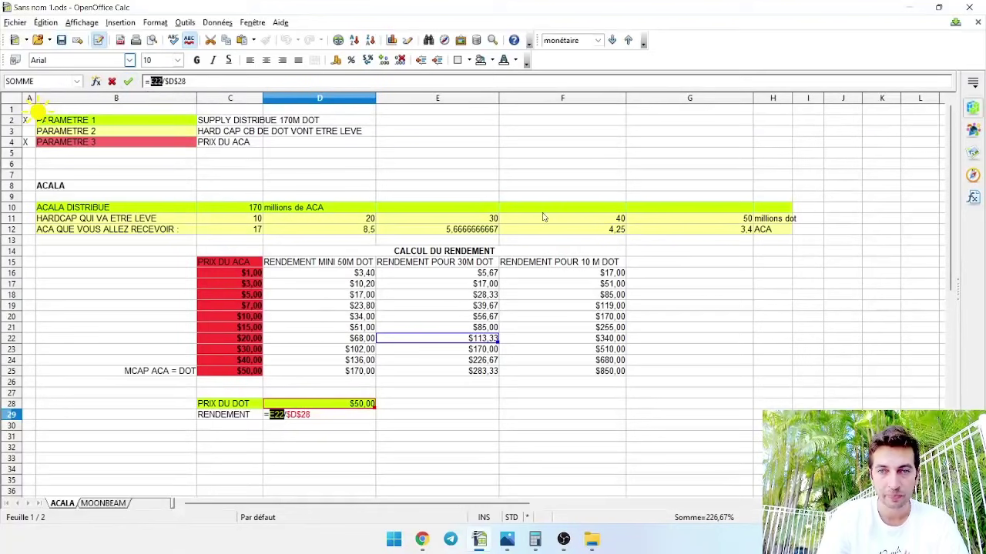
left_click(618, 299)
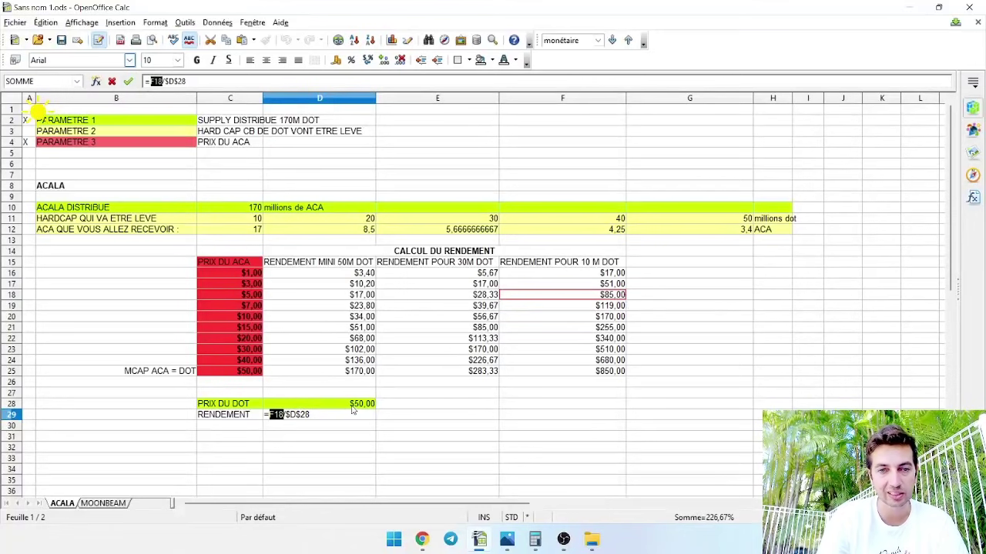
key("Return")
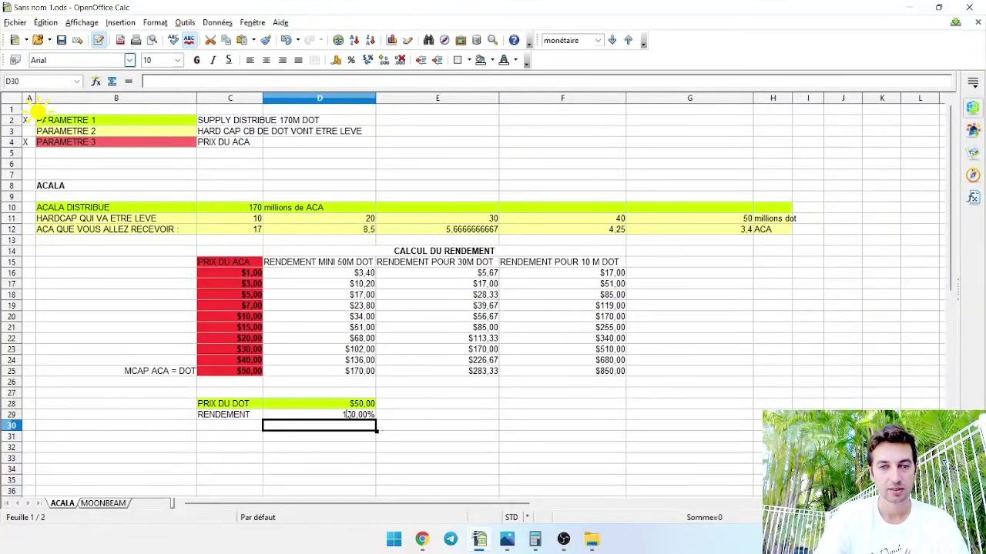
Step: Change the return formula in D29 to divide E25, the 30M DOT return at an ACA price of $50, by $D$28
left_click(349, 414)
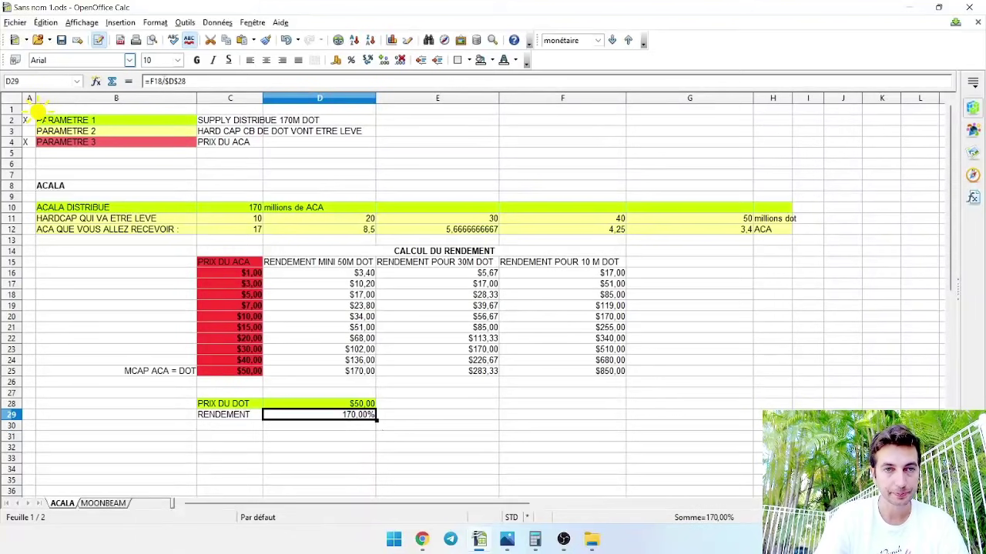
left_click(165, 80)
double_click(156, 81)
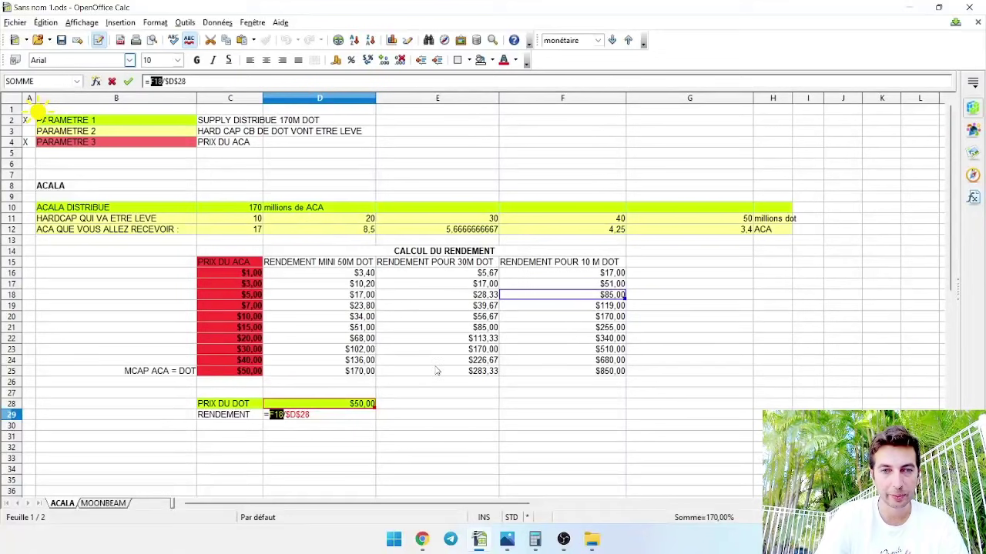
left_click(449, 376)
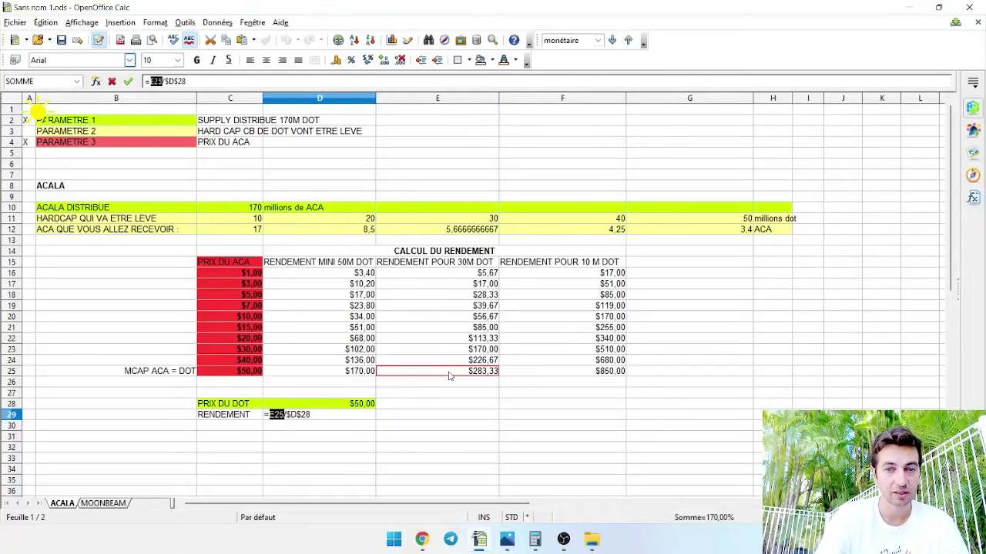
key("Return")
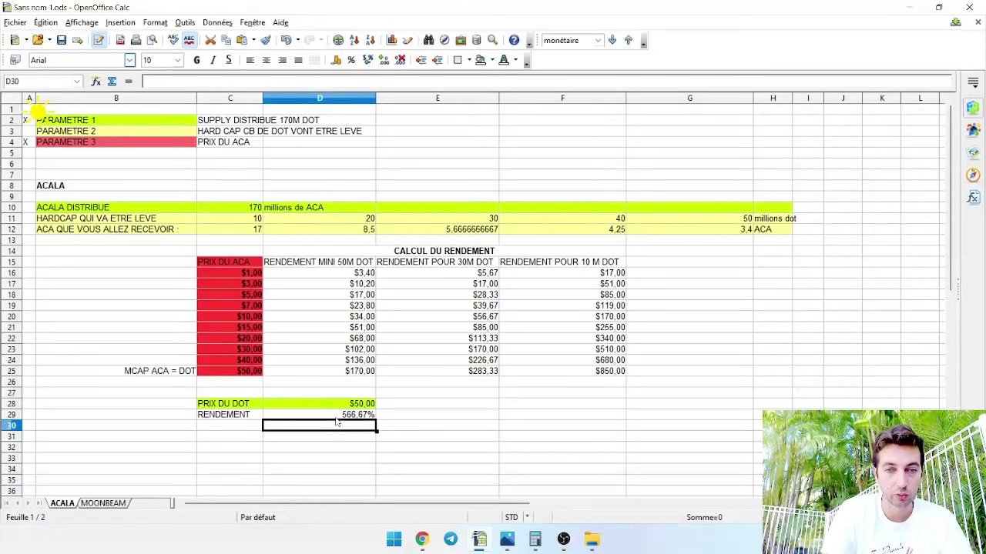
Step: Change the return formula in D29 to divide D16, the 50M DOT return at an ACA price of $1, by $D$28
left_click(337, 416)
left_click(159, 81)
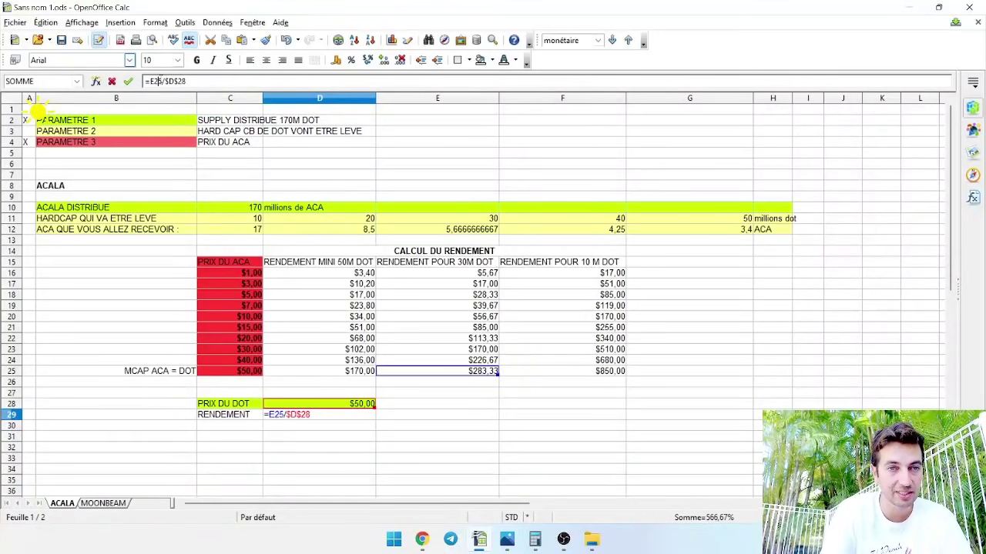
key("BackSpace")
key("BackSpace")
key("BackSpace")
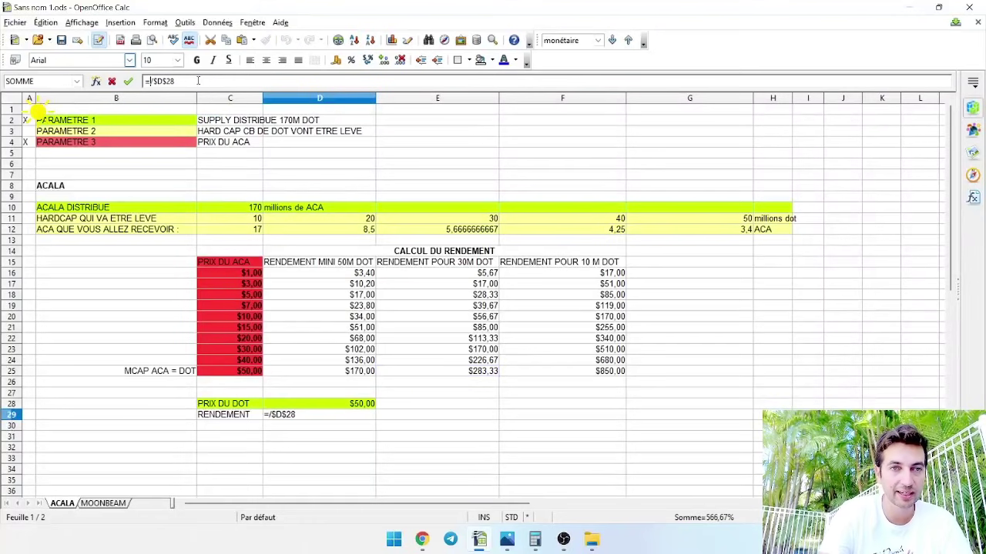
left_click(325, 276)
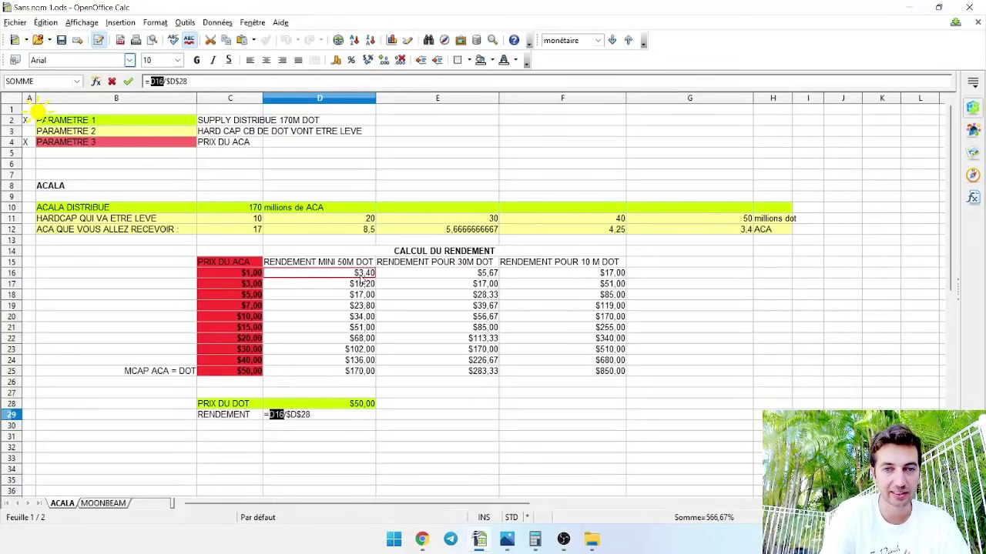
key("Return")
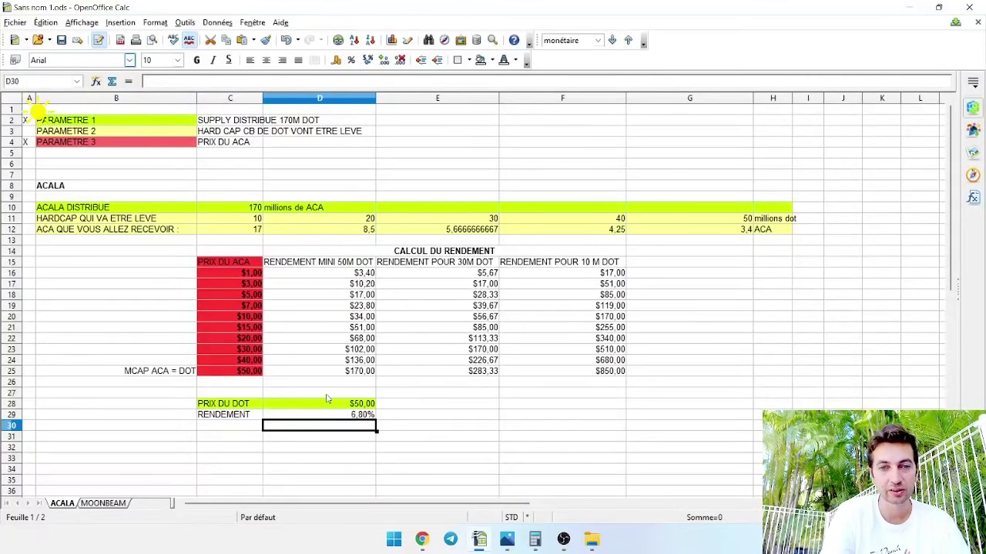
Step: Change the return formula in D29 to =E20/$D$28, using the 30M DOT return at an ACA price of $10
left_click(336, 418)
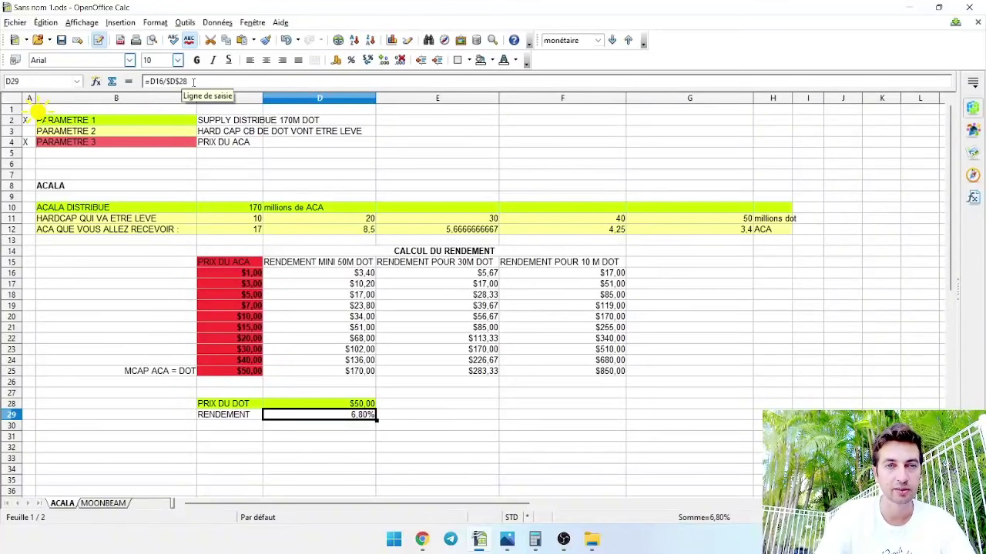
left_click(161, 84)
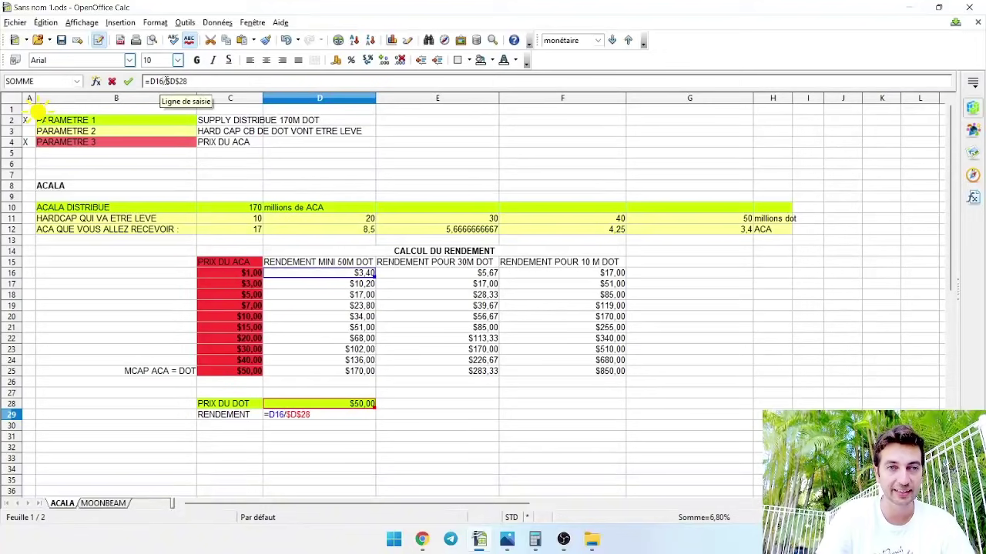
key("BackSpace")
key("BackSpace")
key("BackSpace")
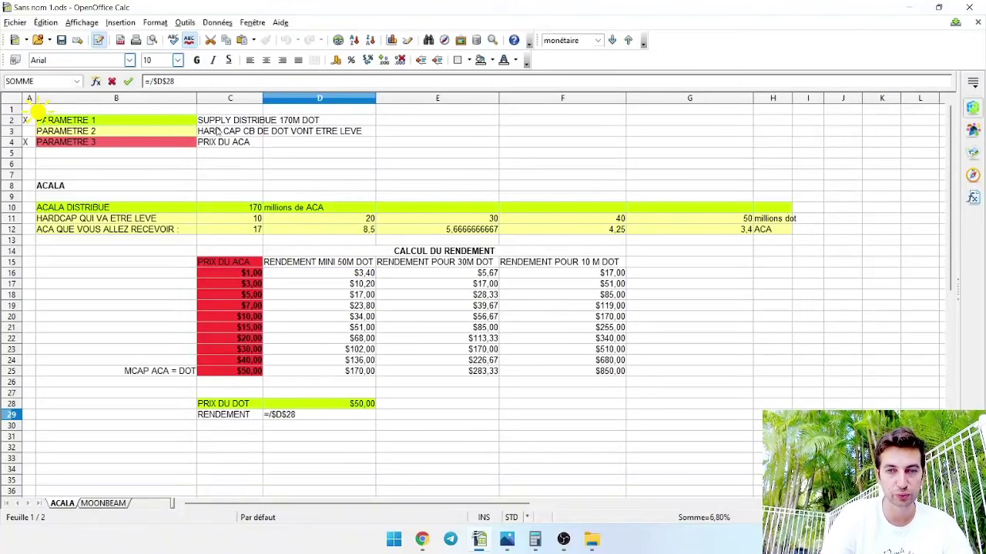
left_click(430, 320)
key("Return")
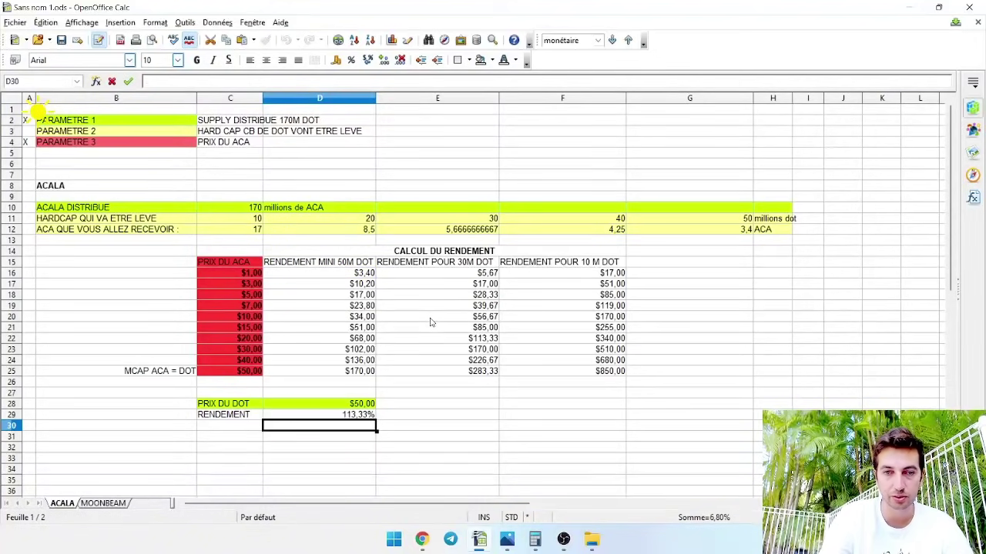
left_click(339, 417)
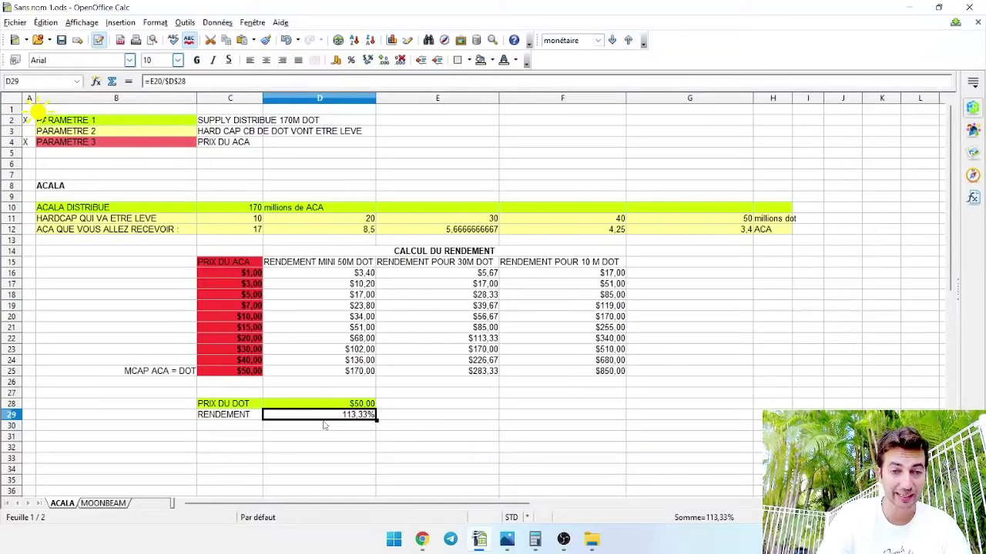
Step: Open the MOONBEAM sheet and highlight its supply, hard cap and GLMR price parameters in turn, including the 100 million DOT hardcap in H13
left_click(112, 503)
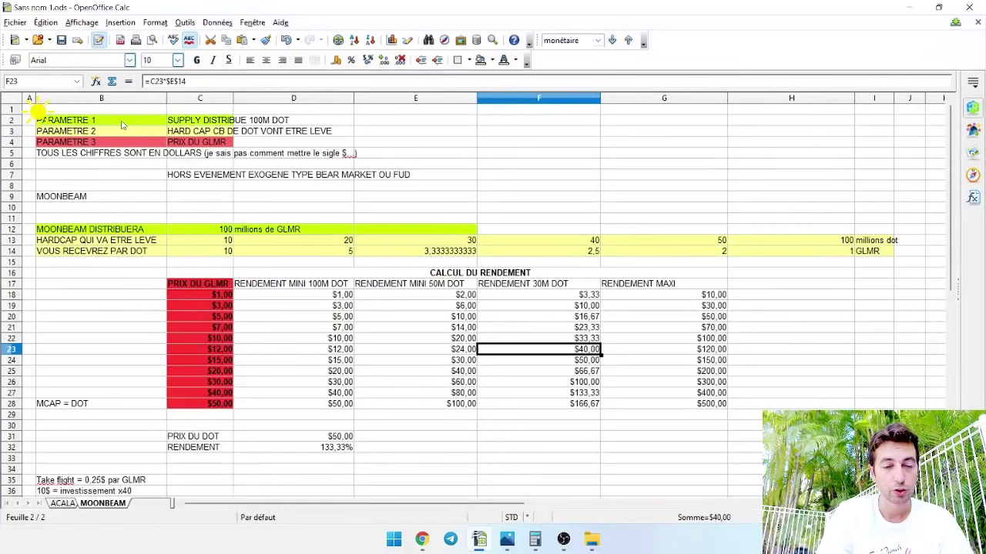
left_click_drag(120, 125, 254, 123)
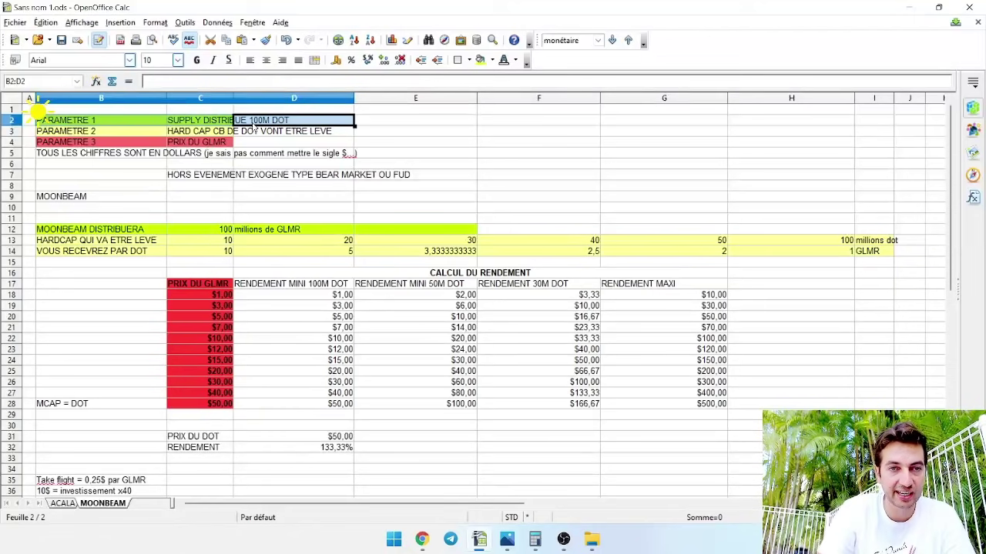
left_click_drag(127, 131, 204, 135)
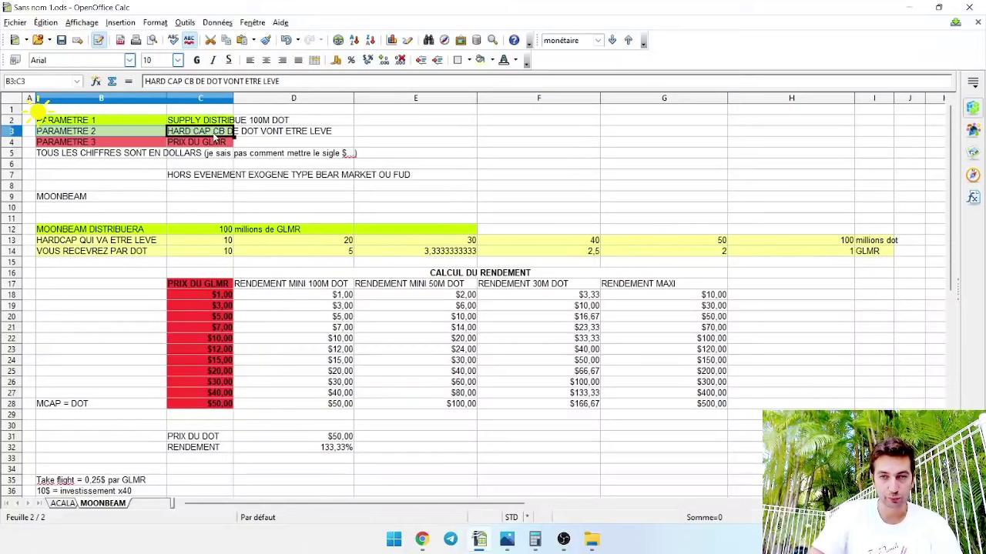
mouse_move(218, 136)
left_mouse_down()
mouse_move(300, 189)
mouse_move(292, 120)
mouse_move(218, 135)
left_mouse_up()
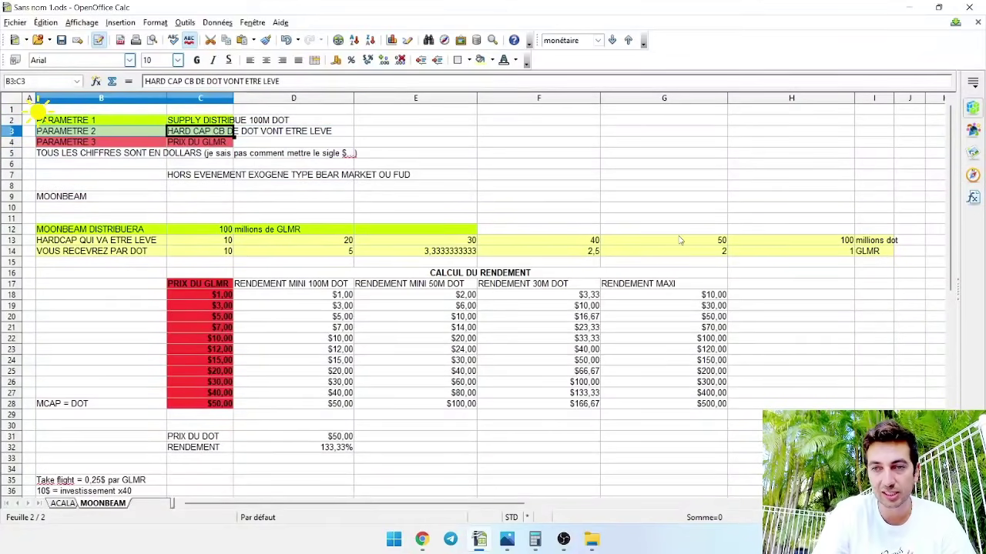
left_click(810, 240)
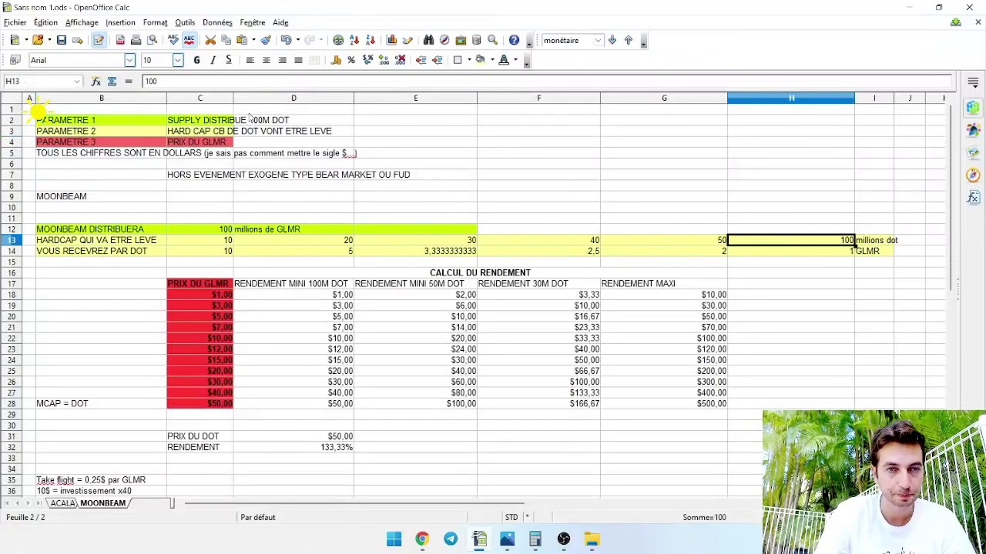
left_click_drag(128, 142, 186, 144)
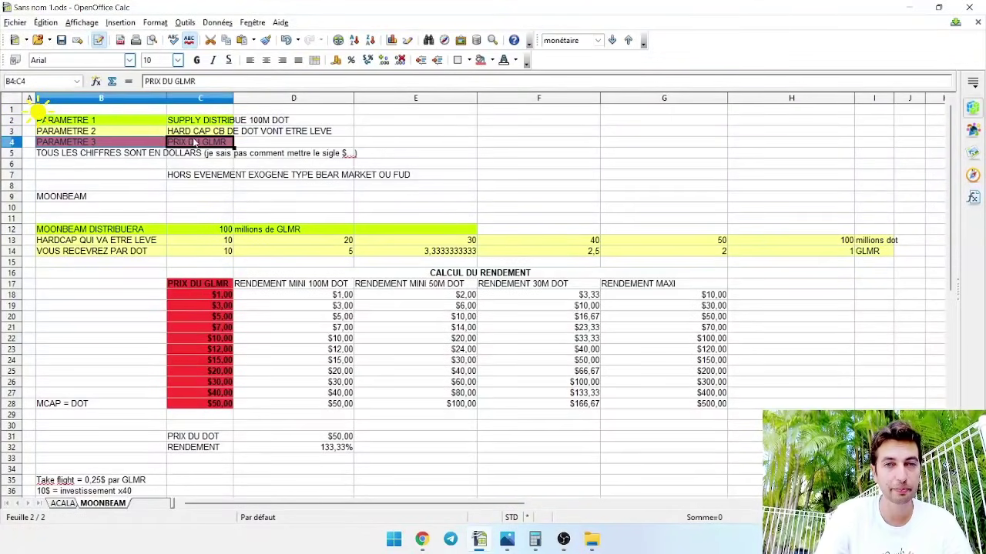
Step: Clear the notes in rows 5 to 8 of the MOONBEAM sheet and delete those rows
left_click(129, 154)
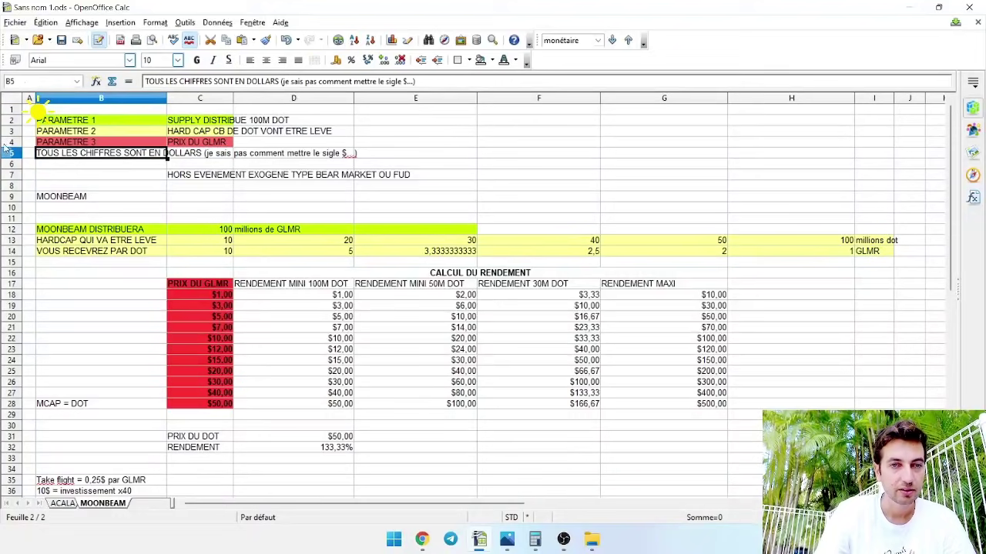
left_click_drag(9, 152, 23, 188)
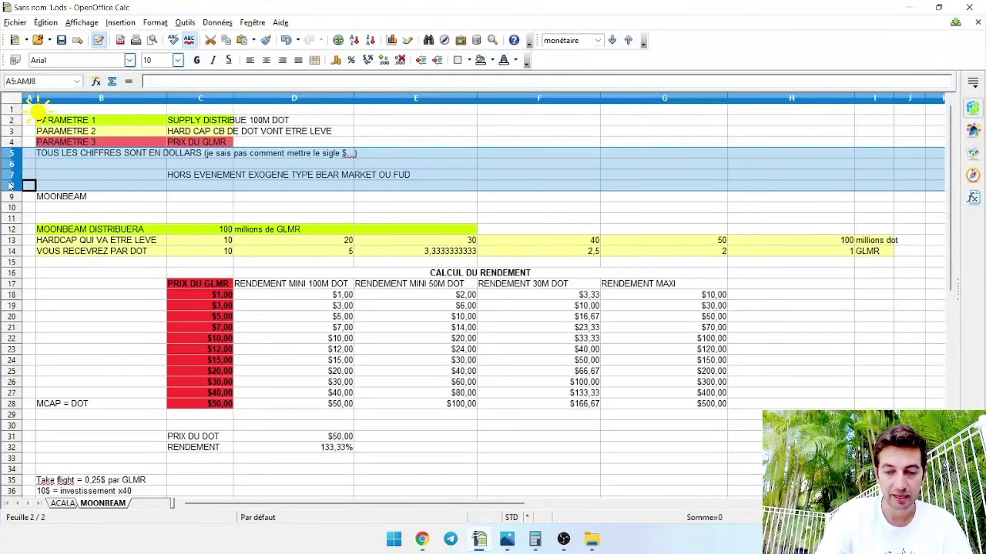
right_click(10, 184)
left_click(54, 274)
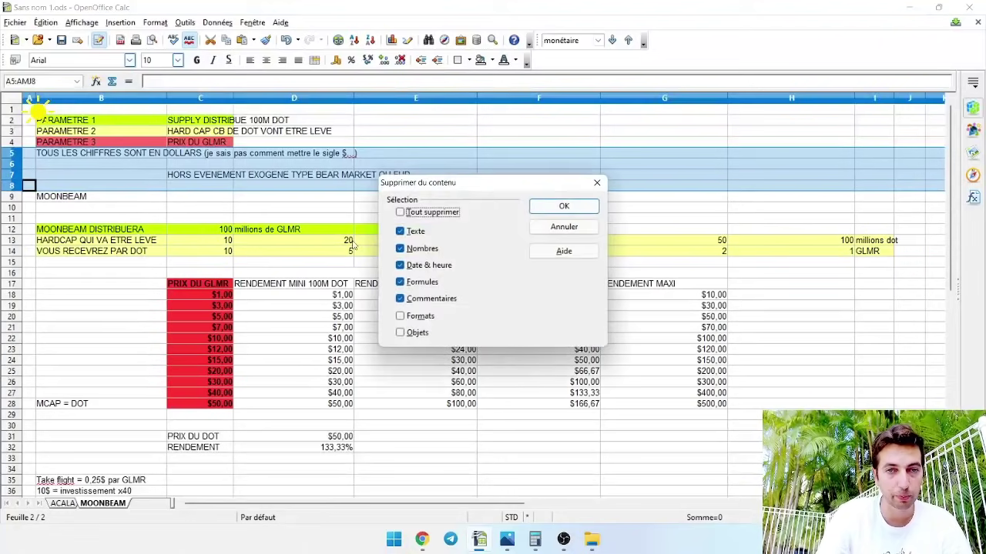
left_click(562, 207)
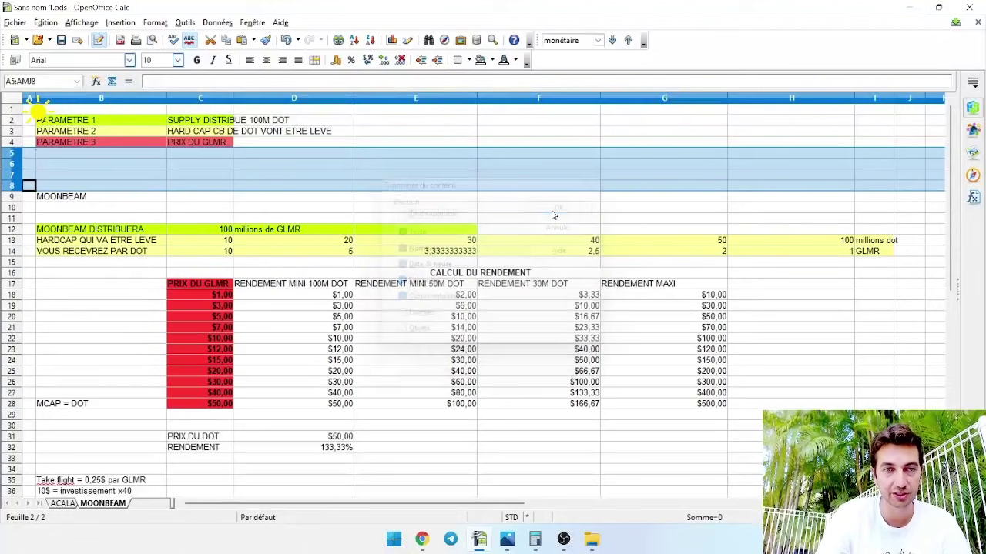
right_click(16, 165)
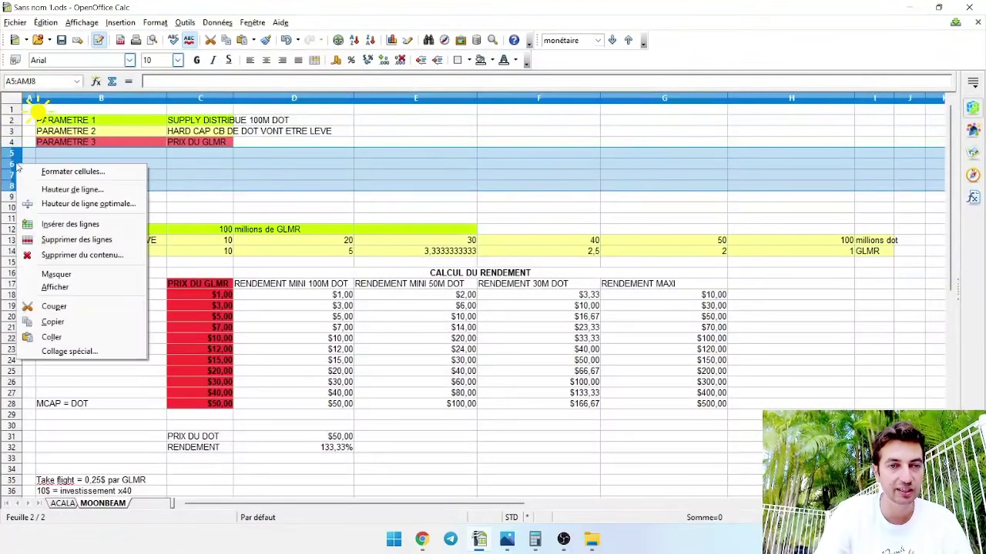
left_click(79, 239)
Step: Highlight the distributed GLMR supply unit in D8, the hardcaps in C9:G9, and the GLMR received per DOT in H10
left_click(243, 187)
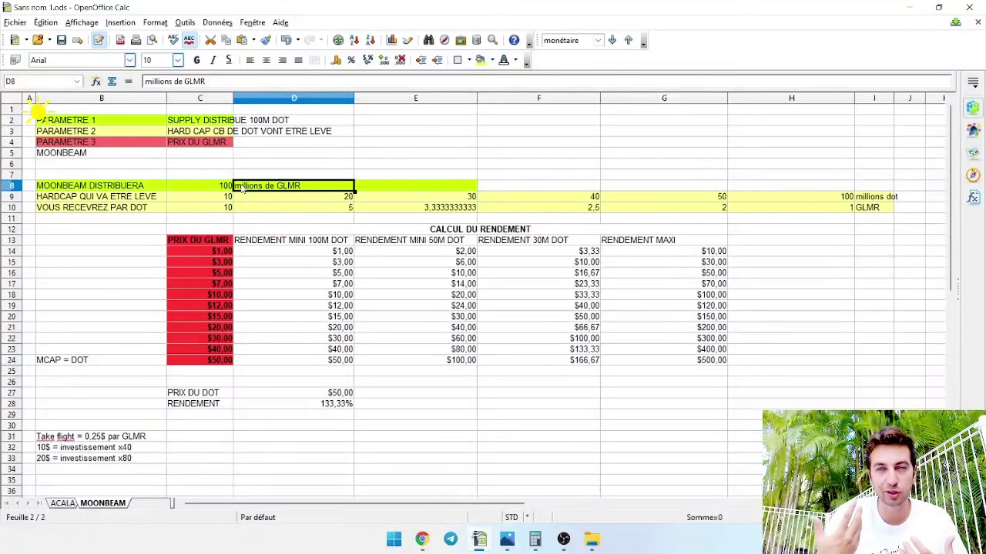
left_click(214, 198)
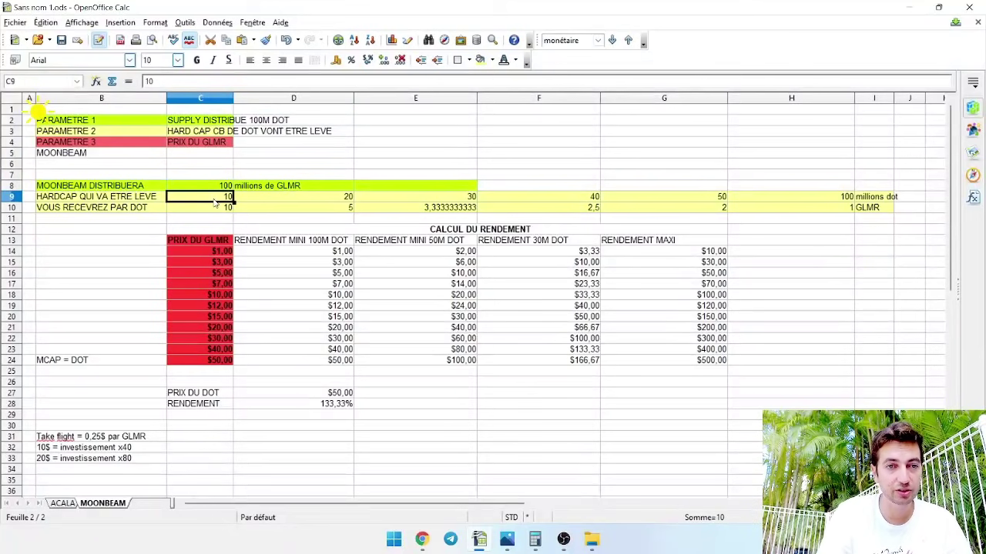
left_click_drag(214, 202, 718, 197)
left_click(792, 208)
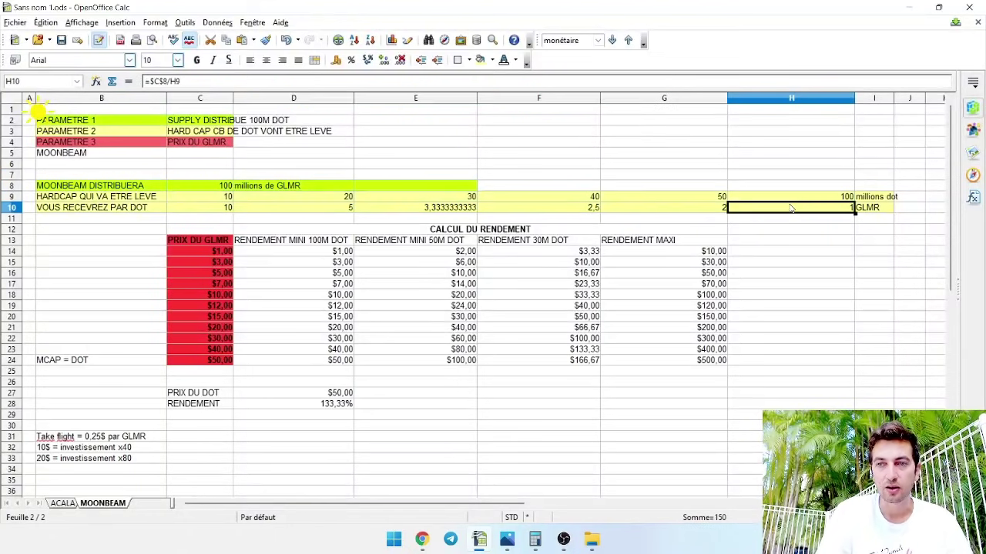
Step: Highlight the 100, 50 and 30 million DOT hardcaps in row 9 and the matching GLMR received per DOT in row 10
left_click(799, 199)
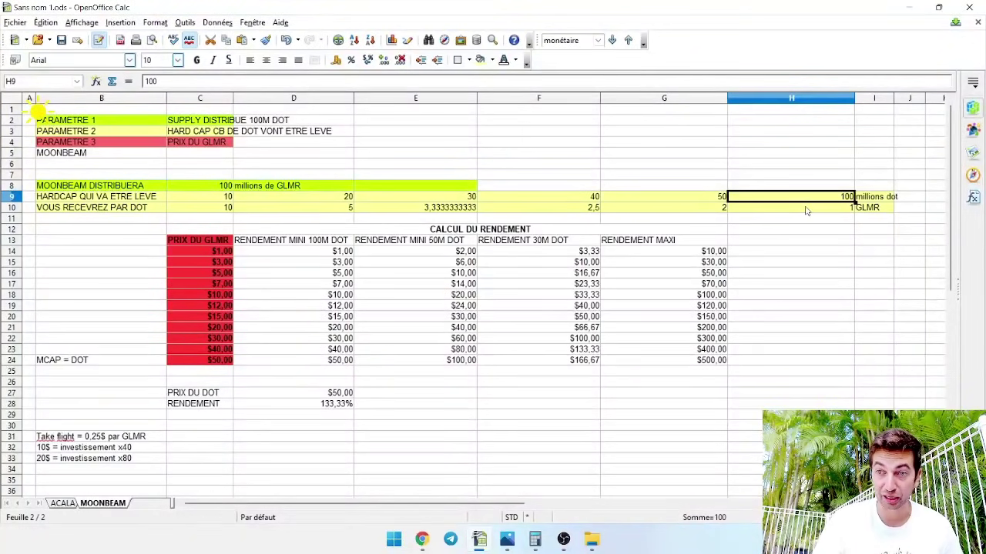
left_click(705, 198)
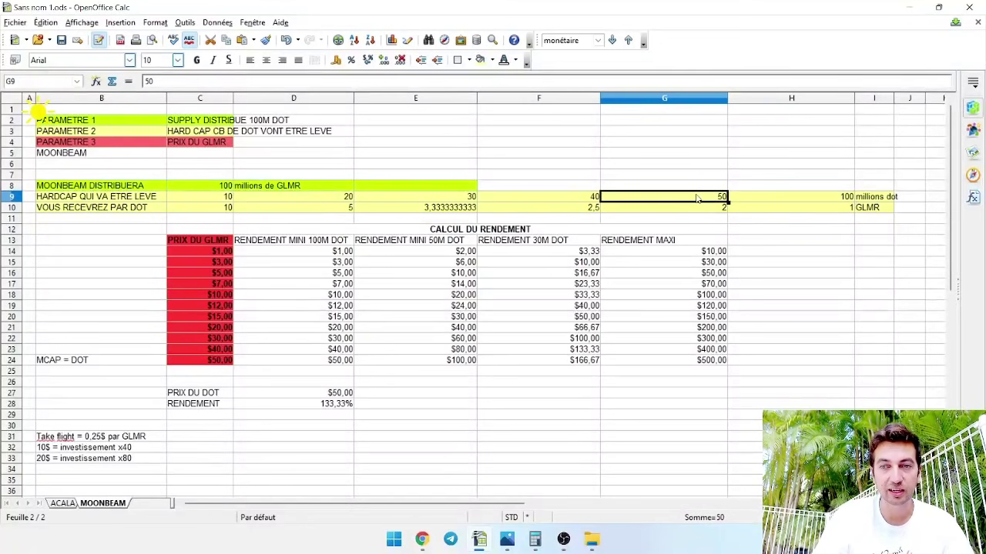
left_click(702, 208)
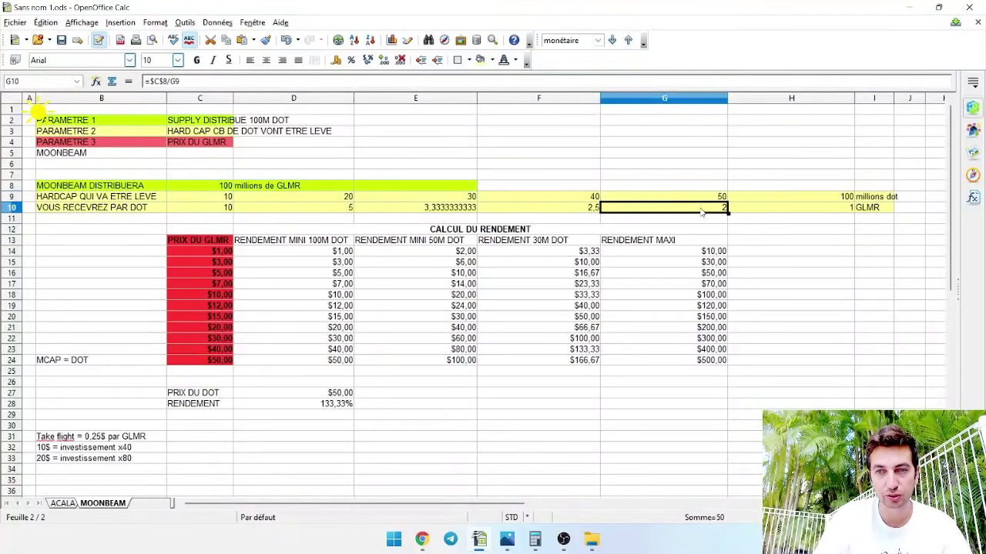
left_click(439, 199)
left_click(440, 210)
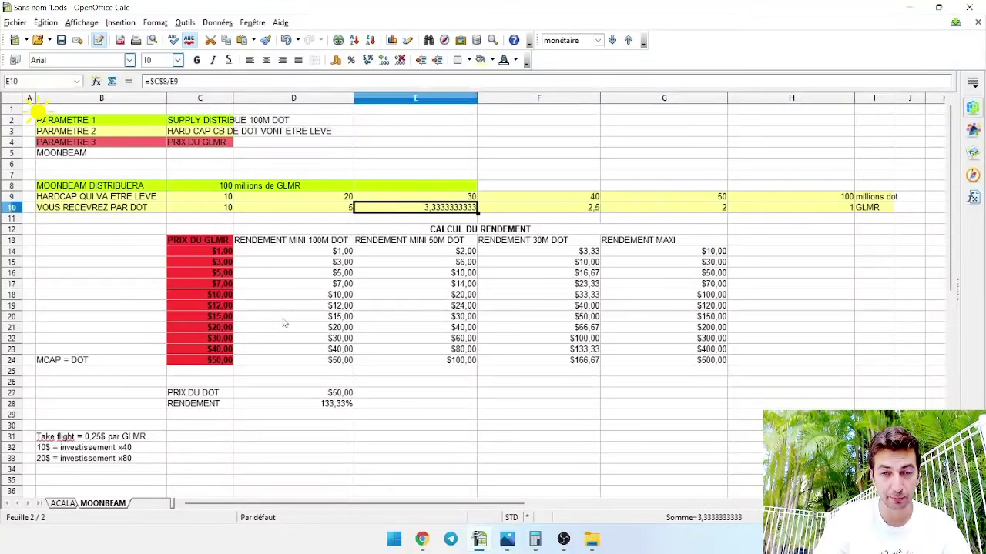
Step: Switch to Chrome to check Moonbeam's raised amount against its cap on the Subvisio crowdloan page, and return to the Calc workbook
left_click(422, 540)
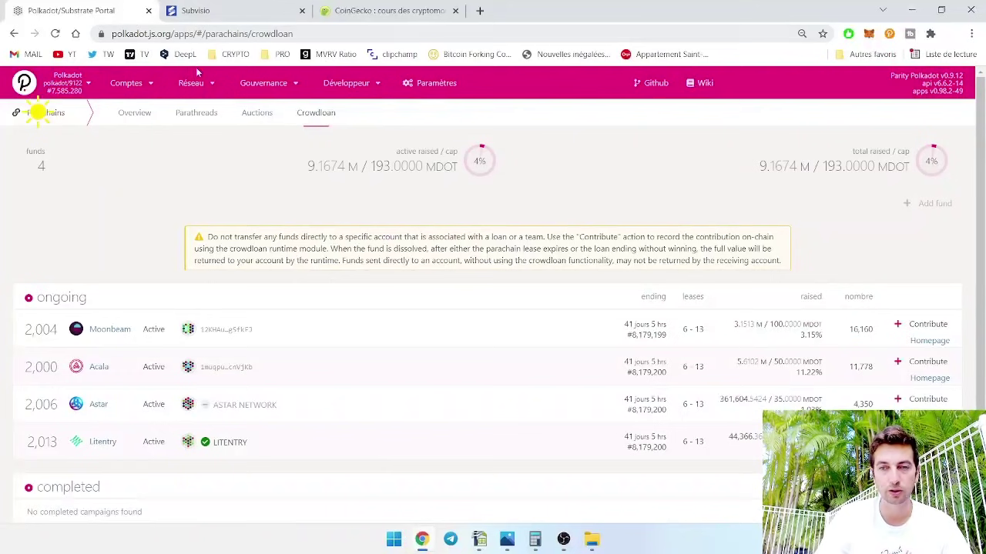
mouse_move(191, 84)
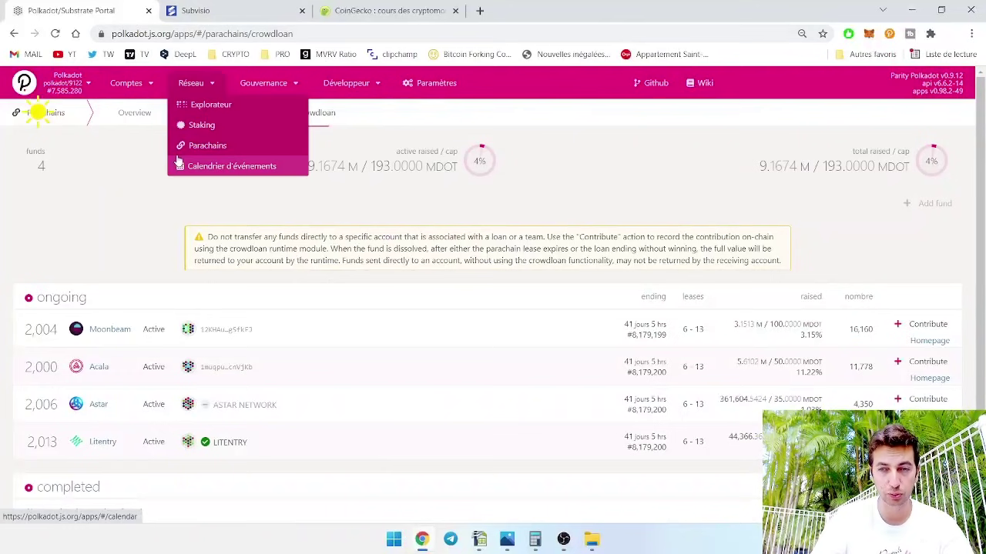
left_click(193, 10)
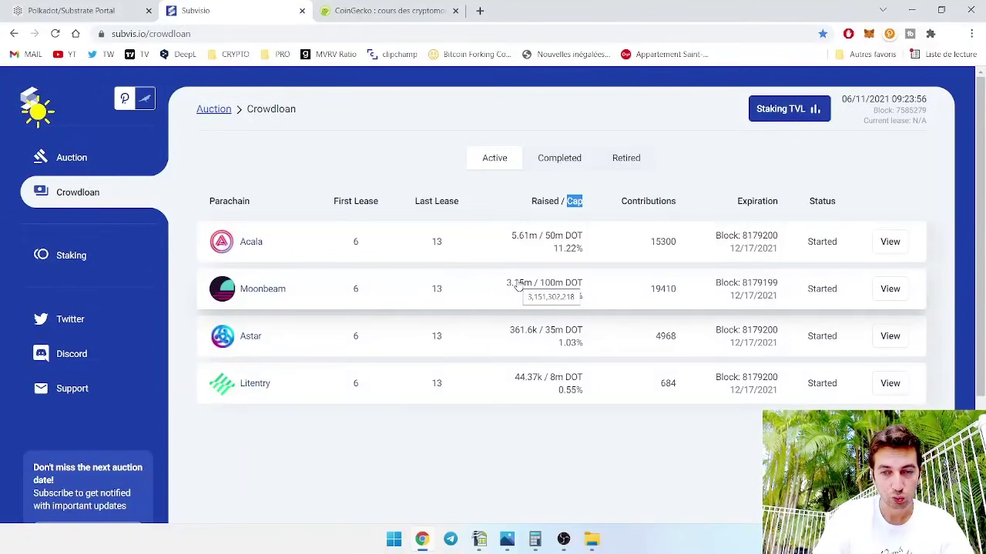
left_click(478, 539)
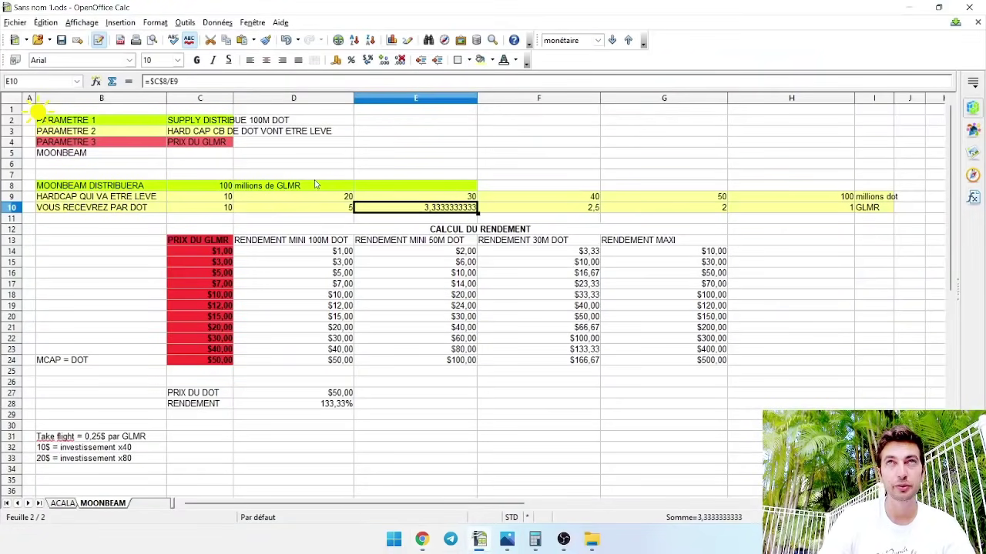
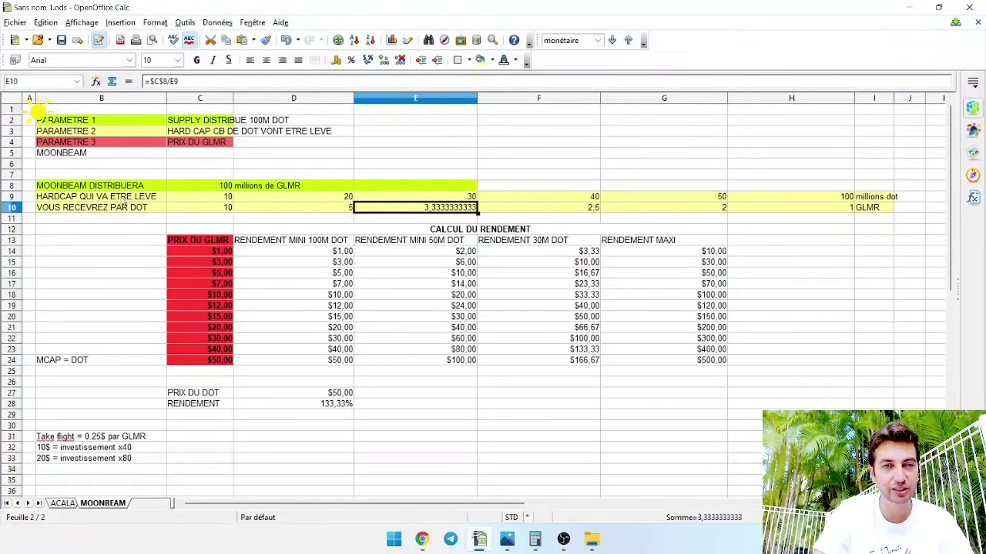
Step: Highlight the hardcap and reward rows B9:I10, the GLMR price column C13:C24 and the return values D14:G24 in turn
left_click_drag(123, 199, 864, 214)
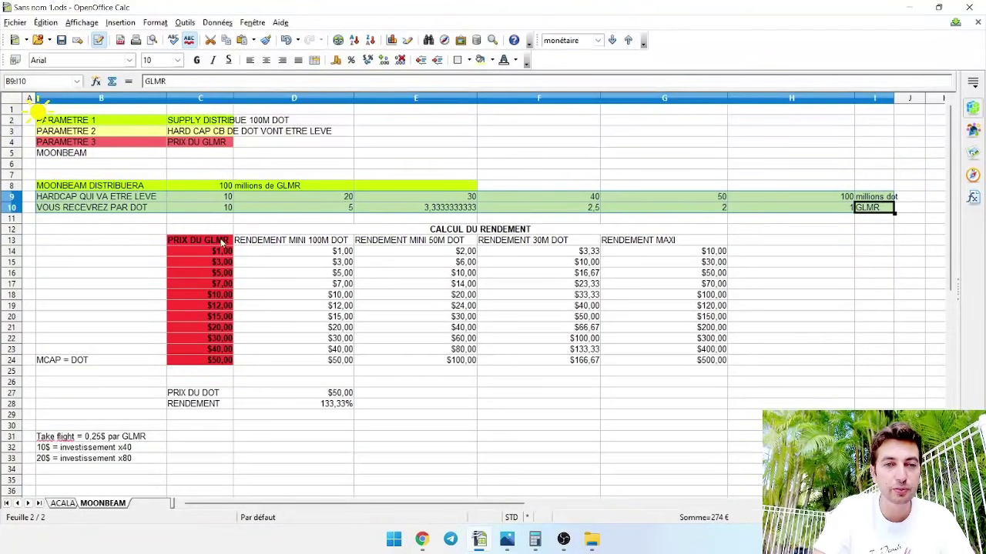
left_click_drag(222, 241, 218, 367)
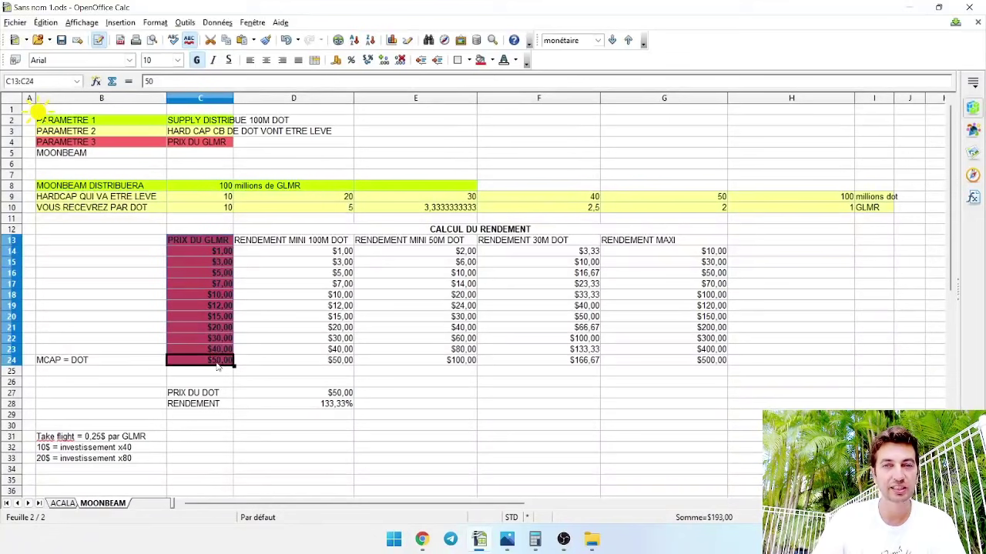
left_click(333, 252)
left_click_drag(333, 252, 656, 361)
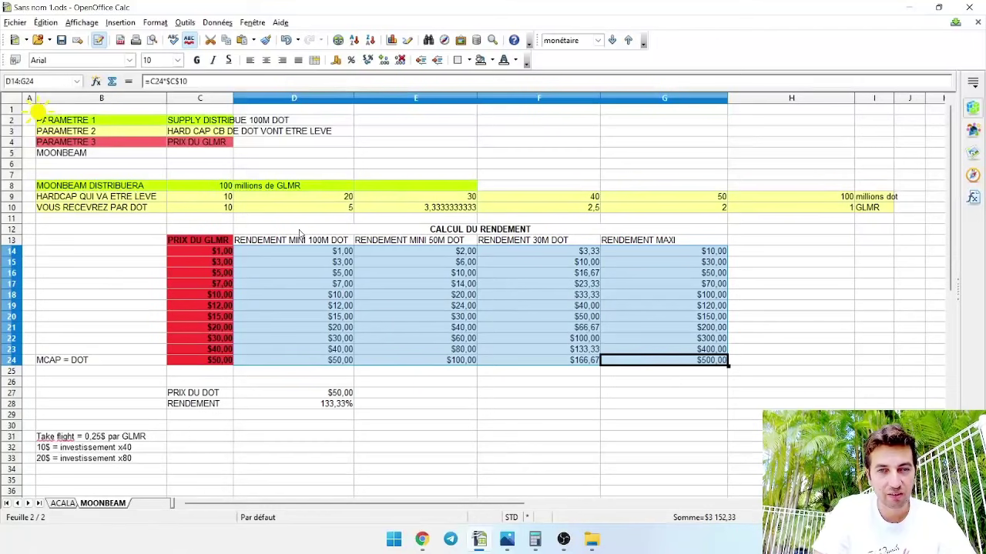
Step: Highlight each return column in turn, from RENDEMENT MINI 100M DOT in column D to RENDEMENT MAXI in column G
left_click(314, 266)
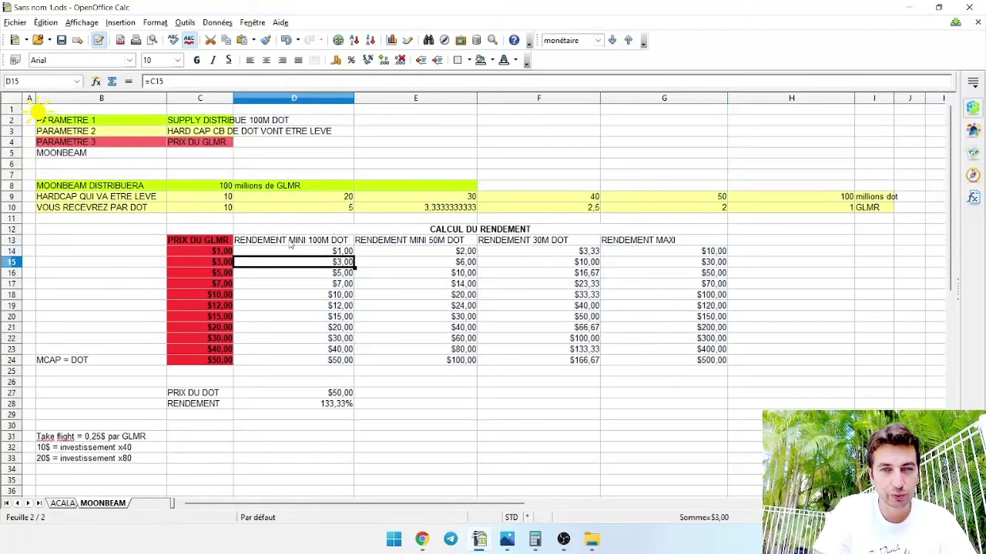
left_click(293, 241)
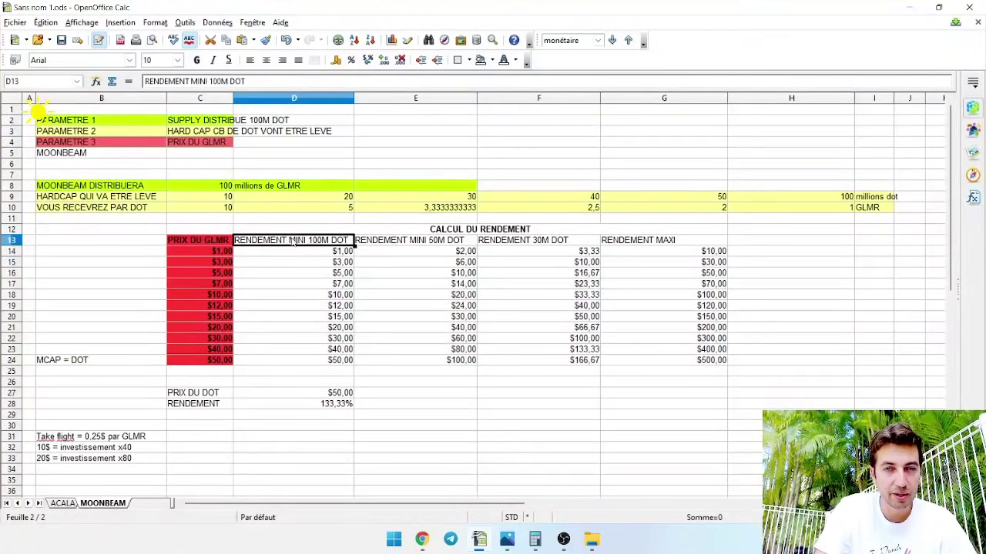
left_click_drag(293, 241, 293, 362)
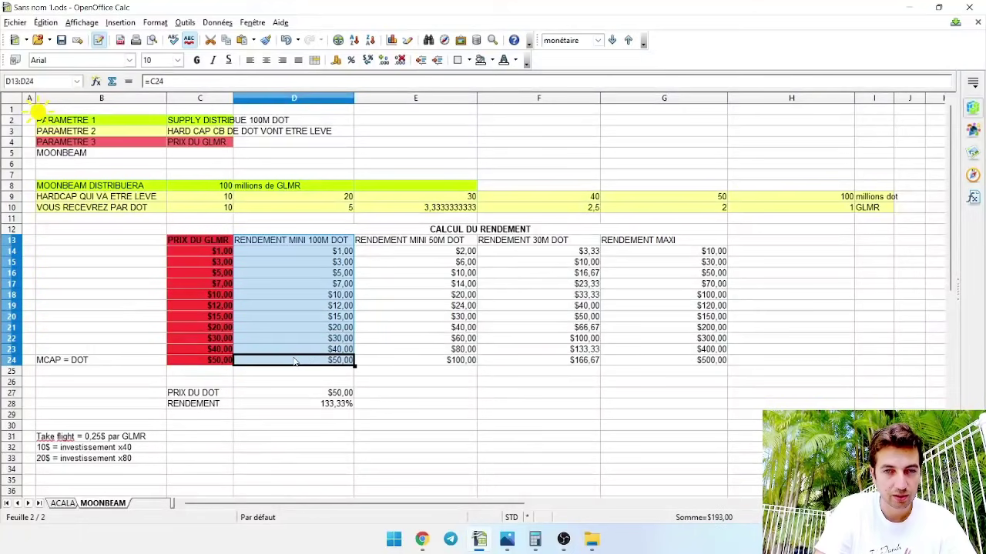
left_click(410, 243)
left_click_drag(410, 245, 423, 362)
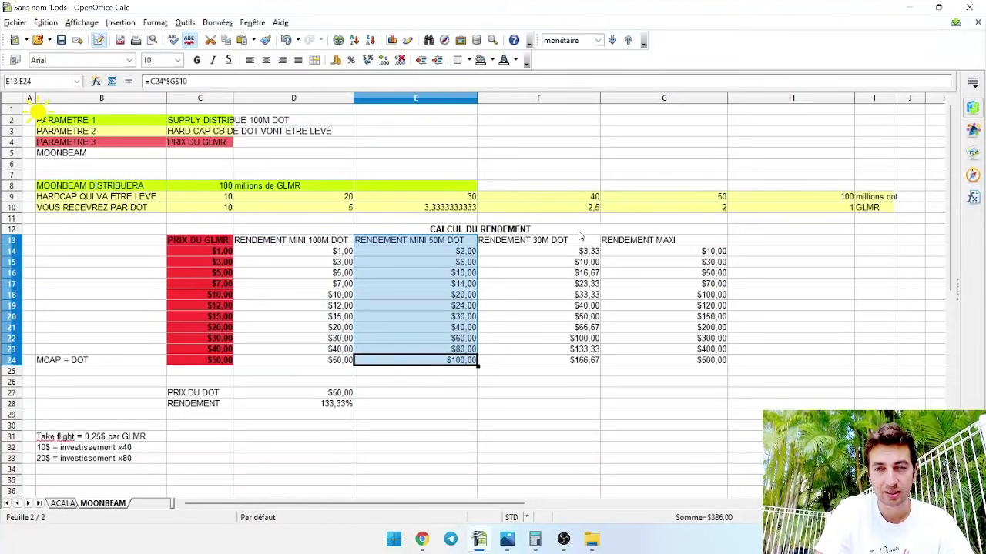
left_click_drag(566, 242, 583, 361)
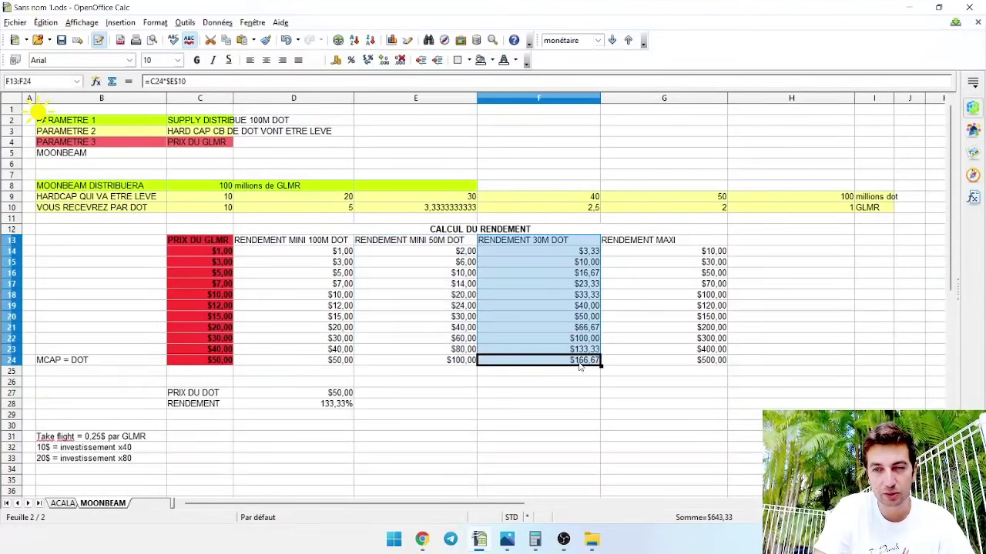
left_click_drag(660, 242, 677, 352)
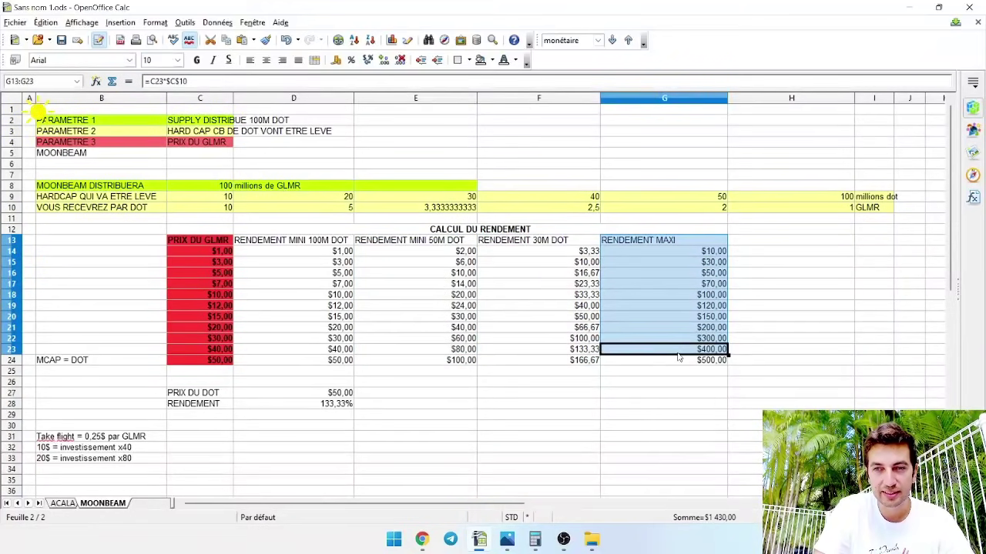
Step: Change the RENDEMENT MAXI heading in G13 to RENDEMENT 10M DOT
left_click(661, 241)
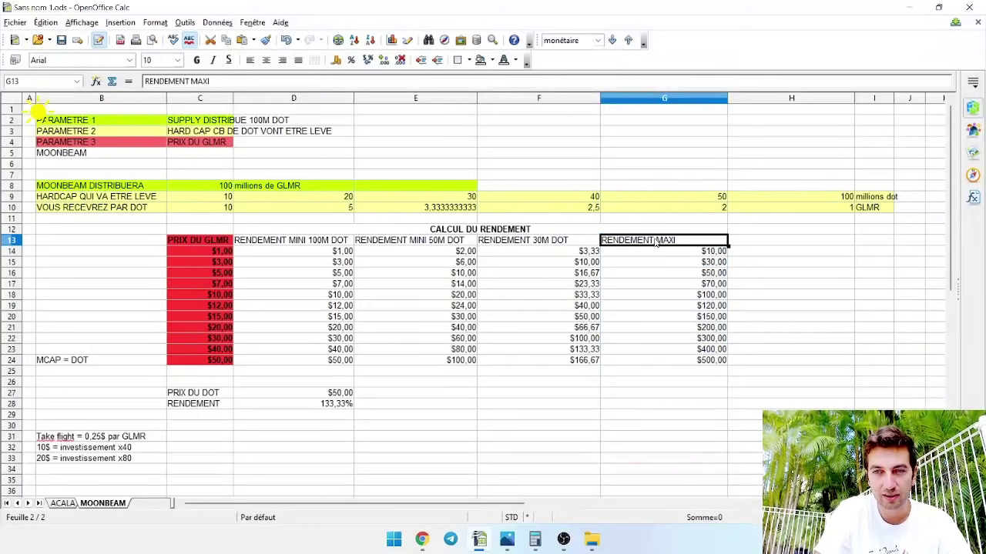
double_click(656, 241)
left_click_drag(655, 241, 691, 240)
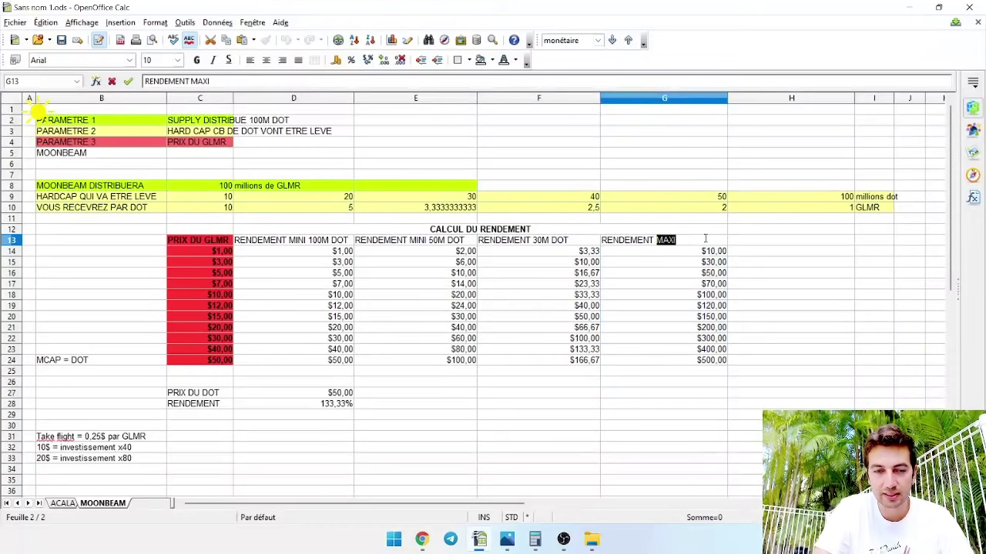
type("10M ")
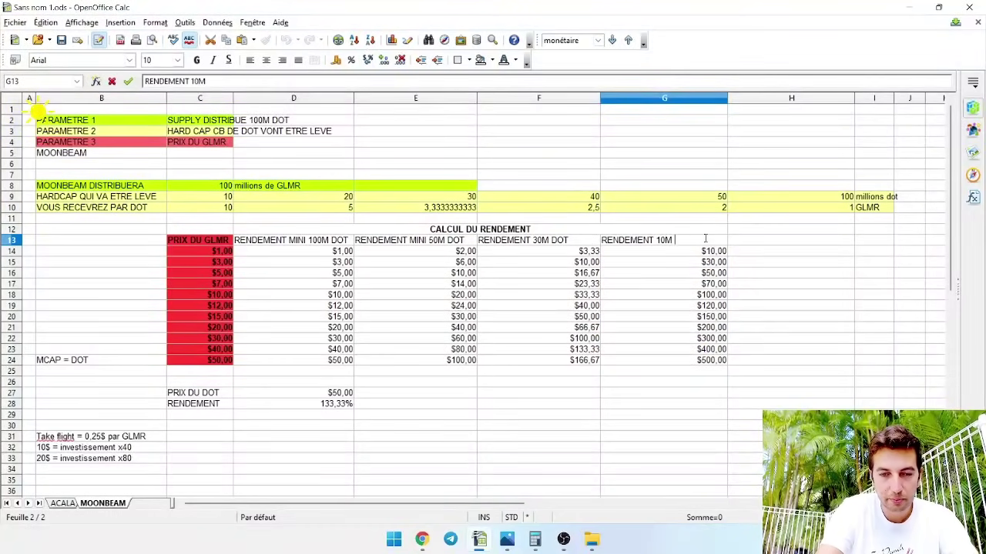
type("DOT")
key("Return")
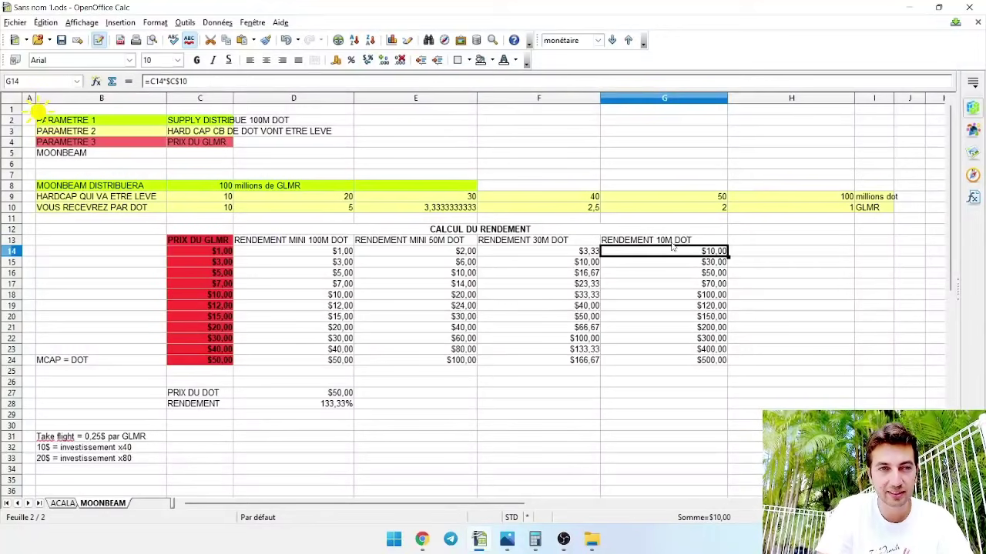
left_click(335, 81)
key("Escape")
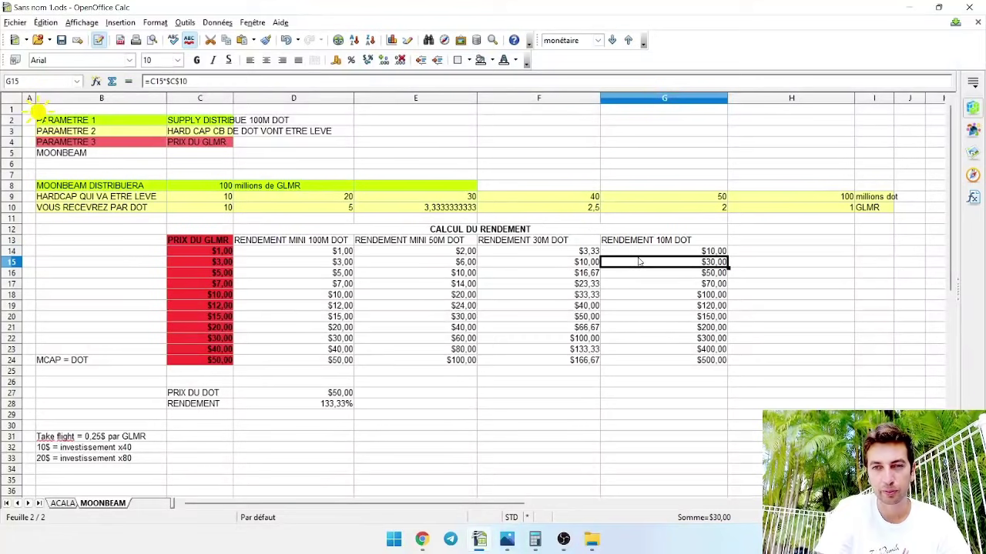
Step: Highlight the 10M DOT return column G13:G24, followed by the whole return table D13:G24
left_click(641, 241)
left_click_drag(642, 241, 658, 367)
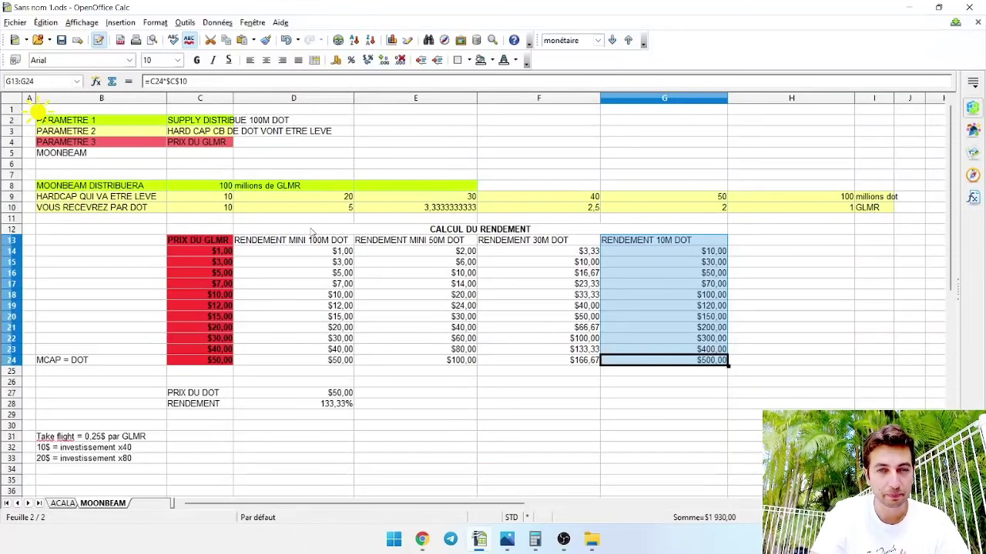
left_click_drag(305, 240, 683, 355)
left_click_drag(682, 359, 681, 361)
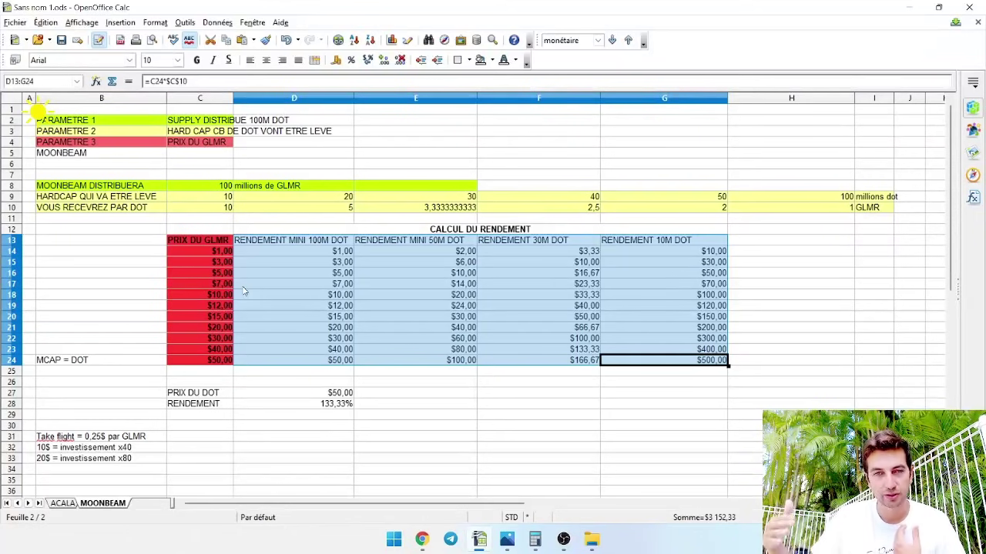
Step: Highlight the returns for a $10 GLMR price in C18:G18, followed by the DOT price in D27 and the return formula in D28
left_click(205, 297)
left_click_drag(205, 296, 730, 297)
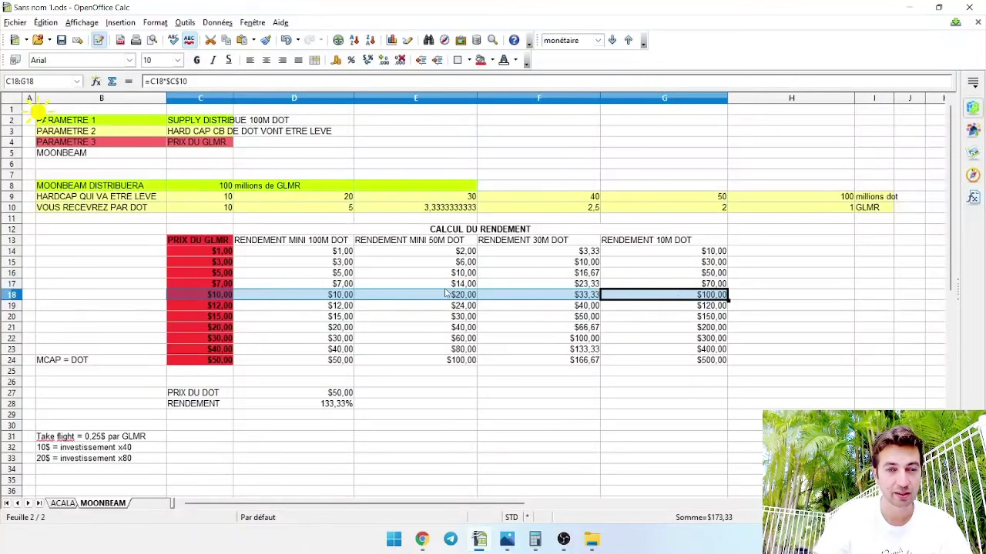
left_click_drag(445, 293, 385, 326)
left_click(389, 326)
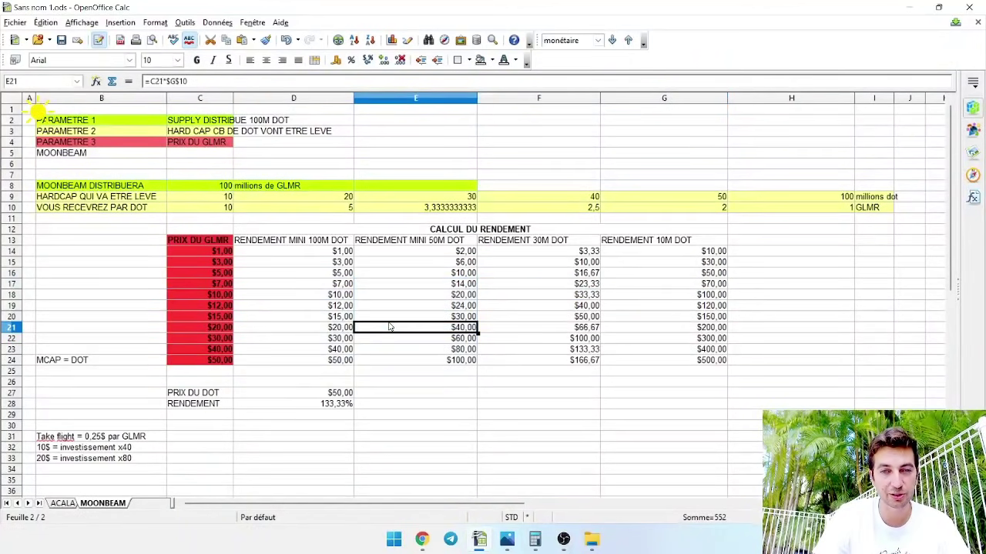
left_click(323, 394)
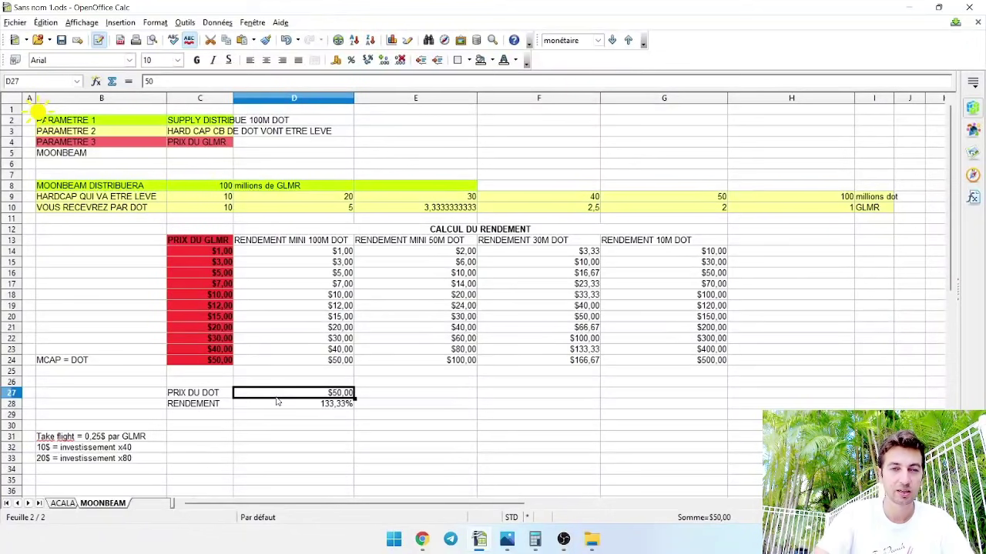
left_click(287, 406)
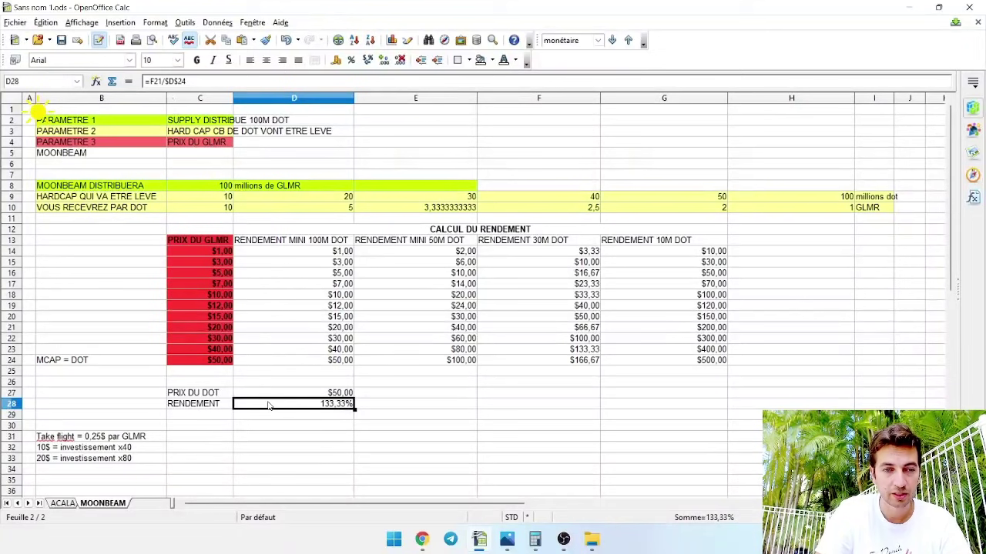
Step: Compare the Take flight price note in B31 and the x40 and x80 investment notes with the $10 and $20 GLMR prices in column C
left_click(57, 440)
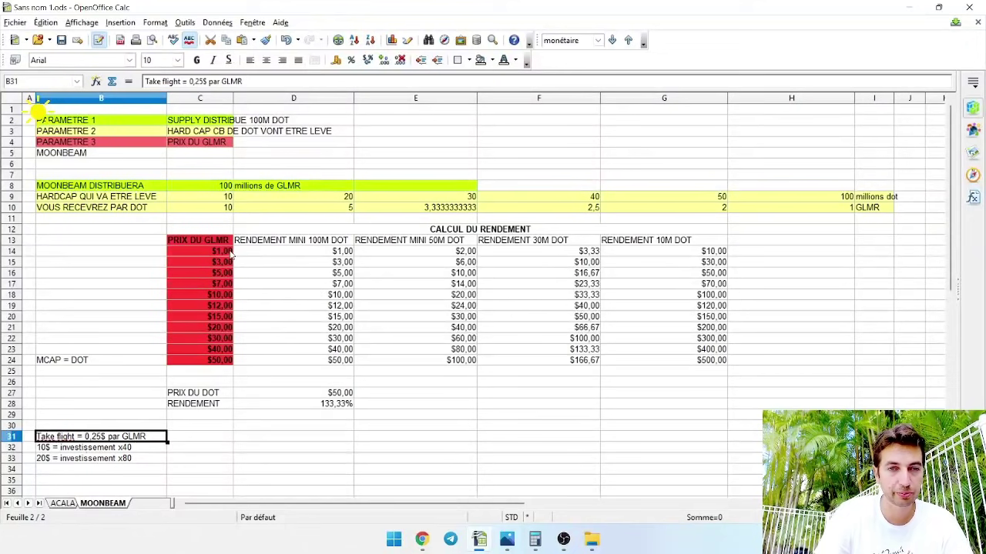
left_click_drag(225, 254, 226, 362)
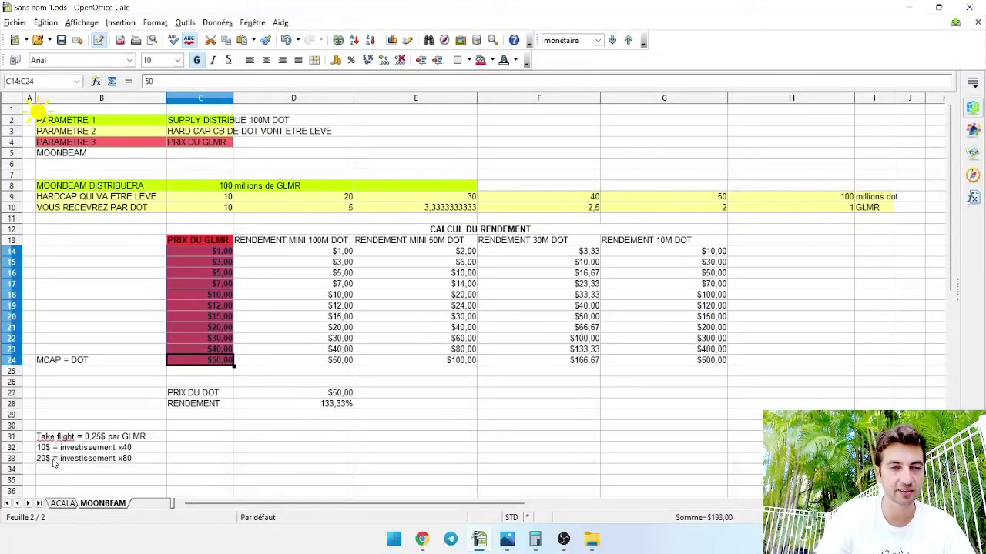
left_click(73, 448)
right_click(74, 448)
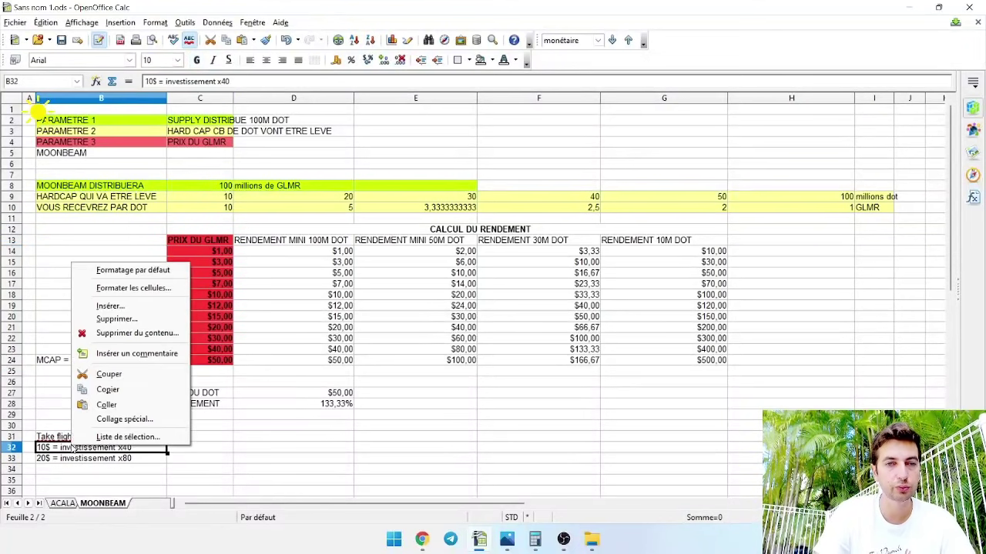
left_click(222, 301)
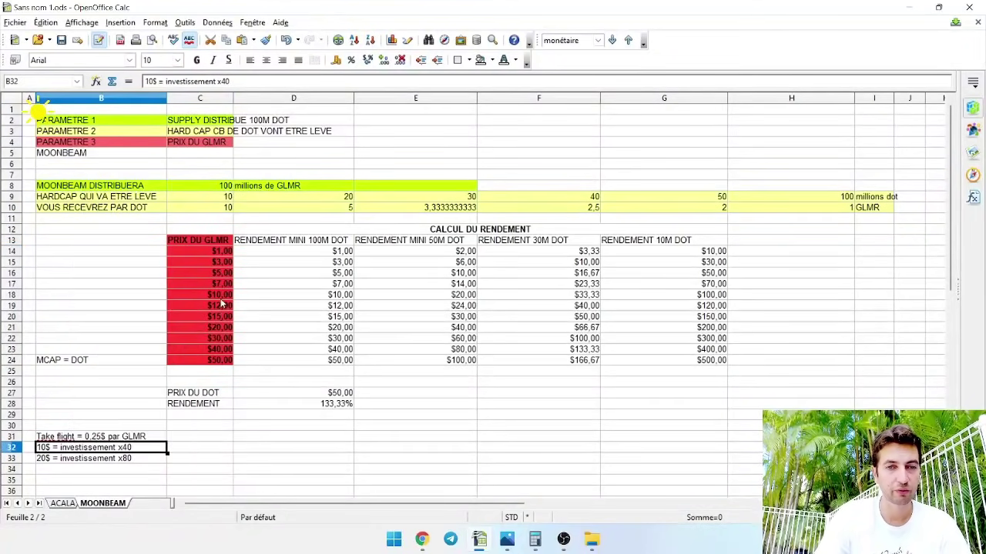
left_click(219, 295)
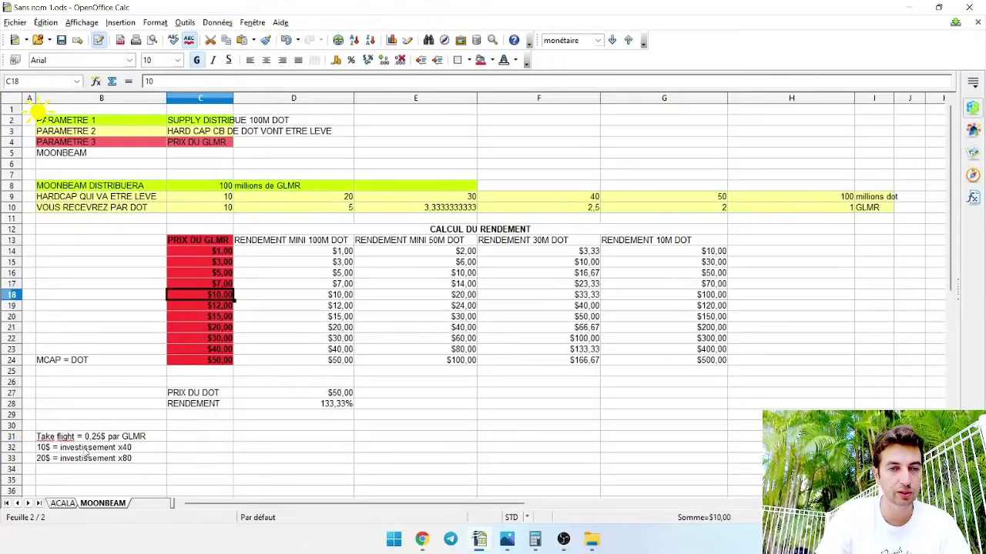
left_click(127, 448)
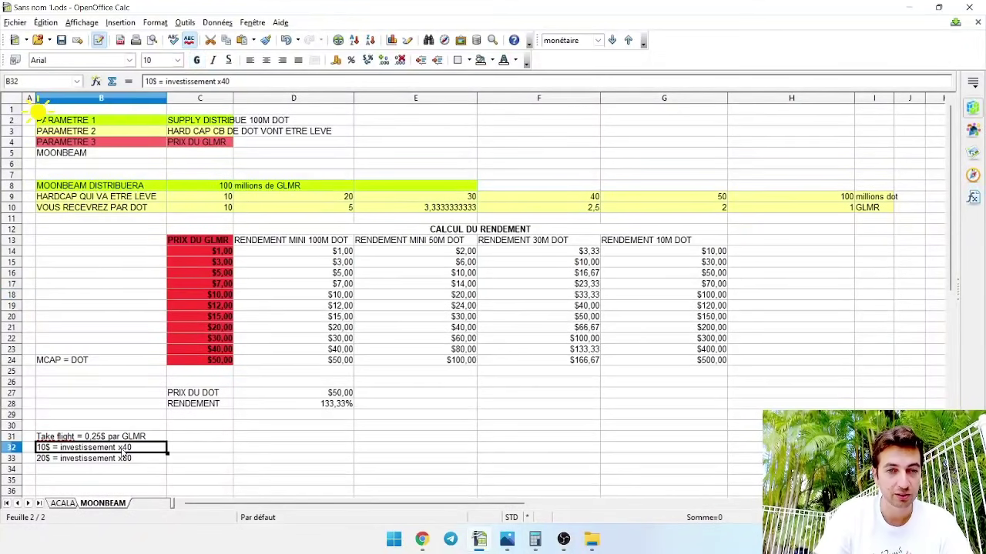
left_click(198, 327)
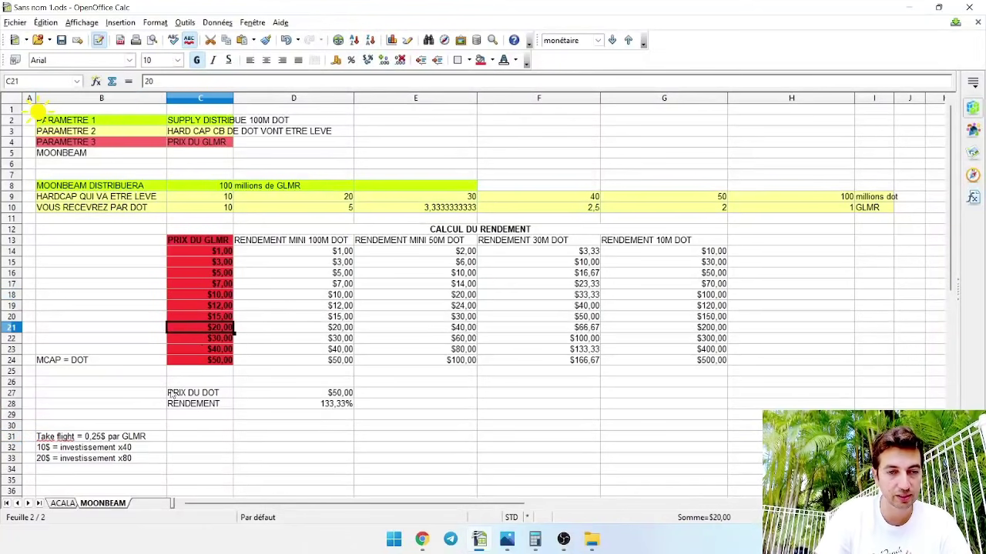
left_click(138, 460)
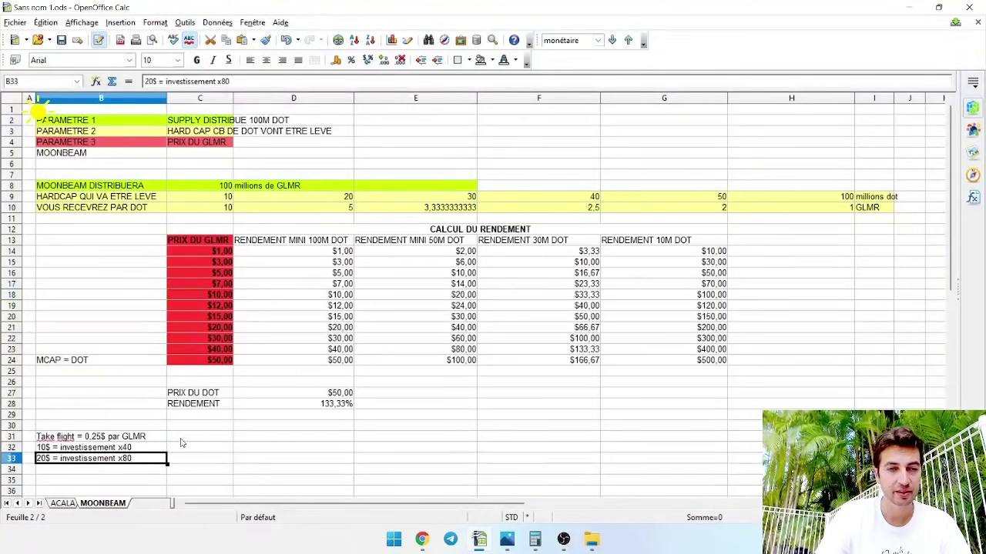
left_click(210, 249)
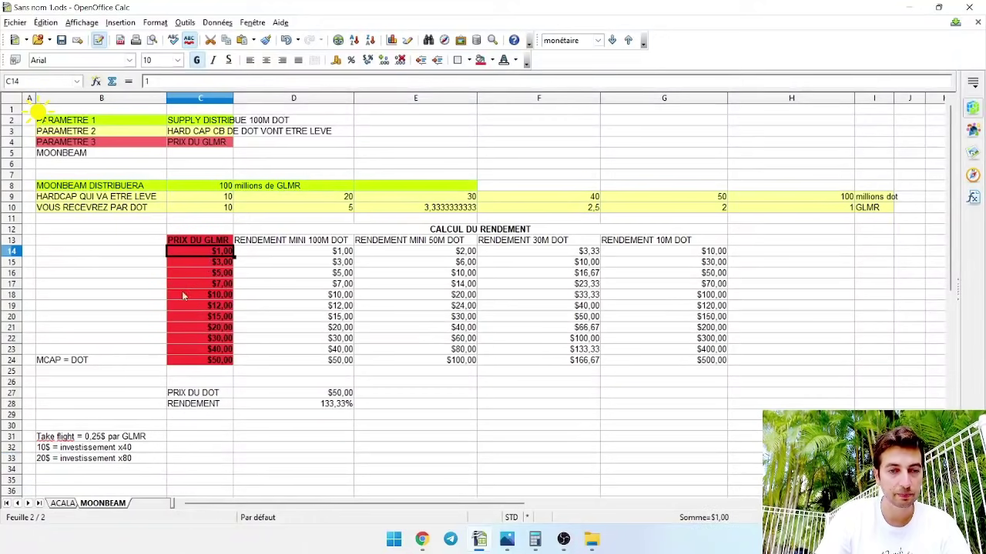